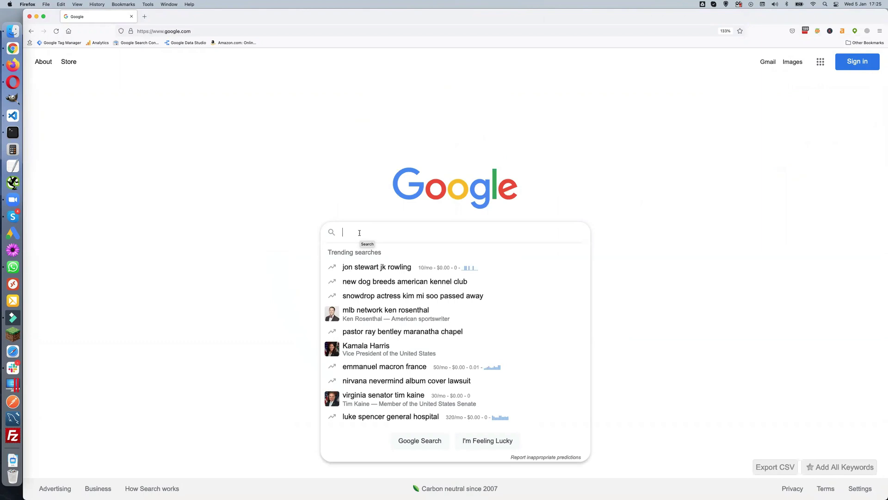
# Enter "gutter cleaning " as a Google query, with a trailing space, and review the suggested searches without submitting it
pyautogui.write('gutter')
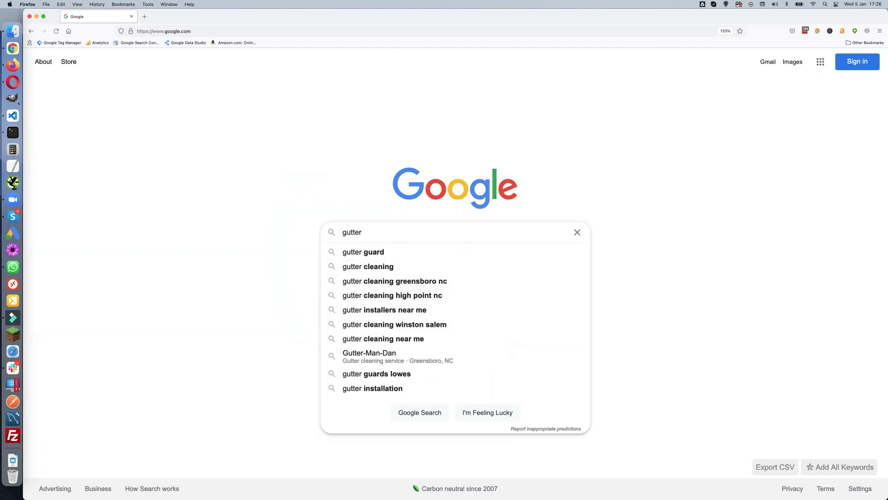
pyautogui.write('cleani')
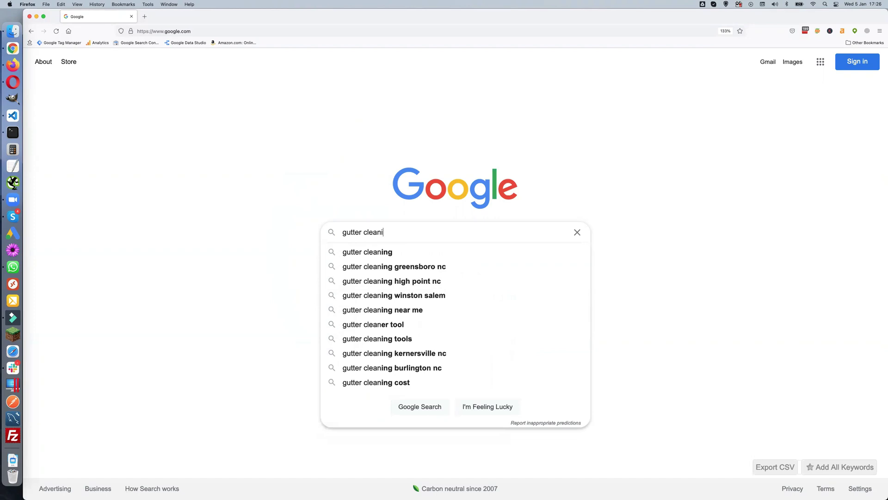
pyautogui.write('ng')
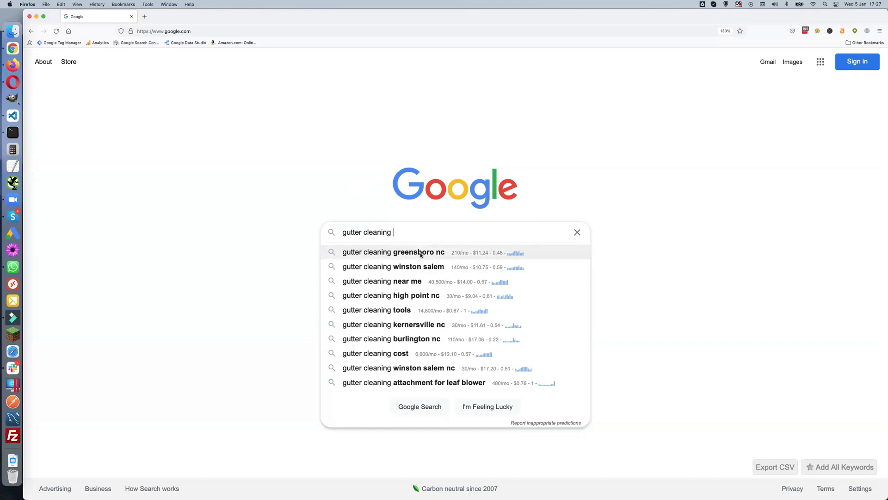
# Open Google Maps in a new browser tab by going to maps.google.com
pyautogui.click(145, 16)
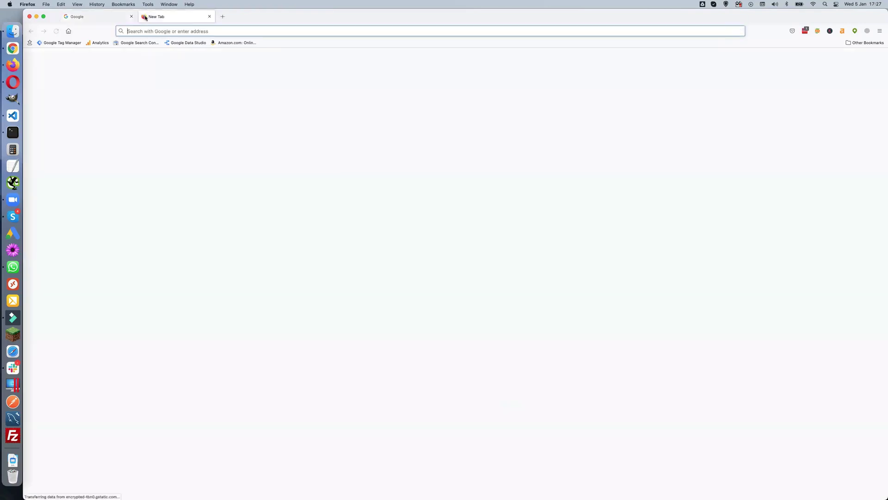
pyautogui.click(146, 31)
pyautogui.write('ma')
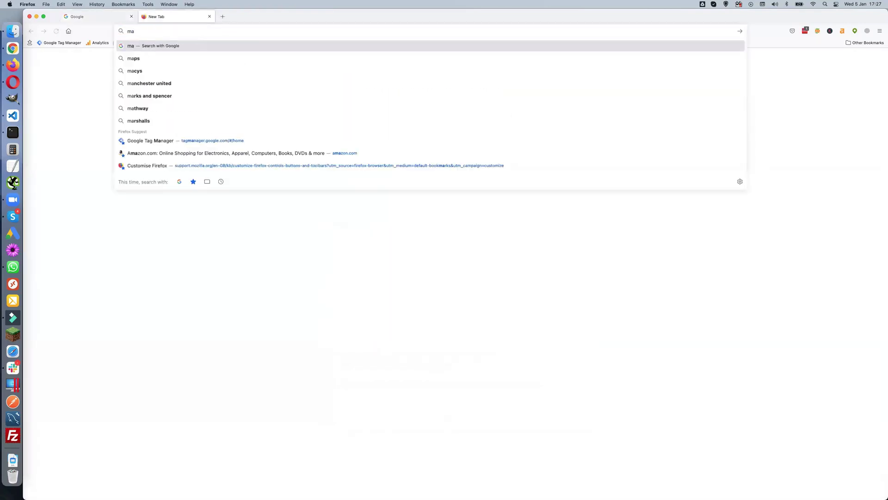
pyautogui.write('ps.g')
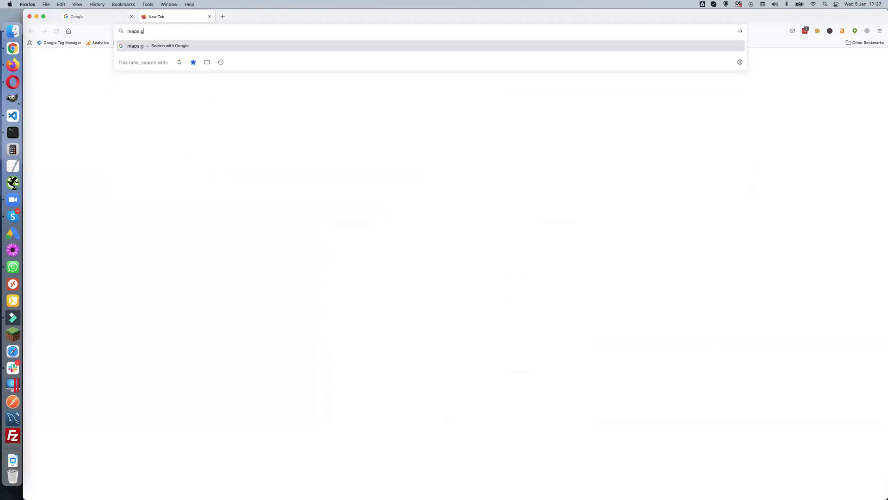
pyautogui.write('ooglr')
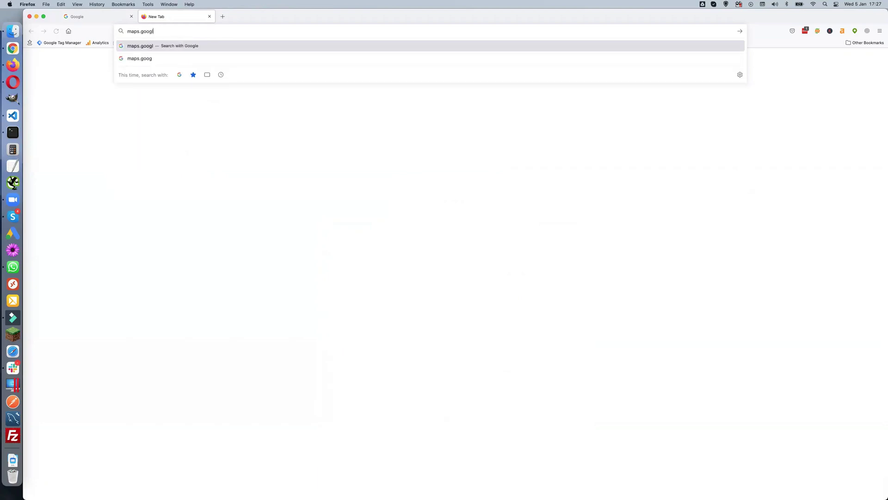
pyautogui.press('BackSpace')
pyautogui.write('e.com')
pyautogui.press('Return')
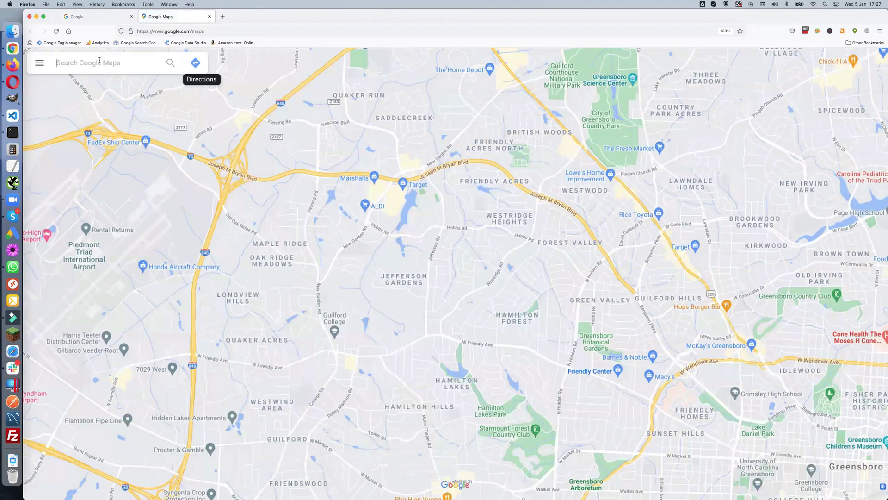
# Look up Greensboro, NC in Google Maps and examine the surrounding towns and cities in a wider view
pyautogui.click(102, 17)
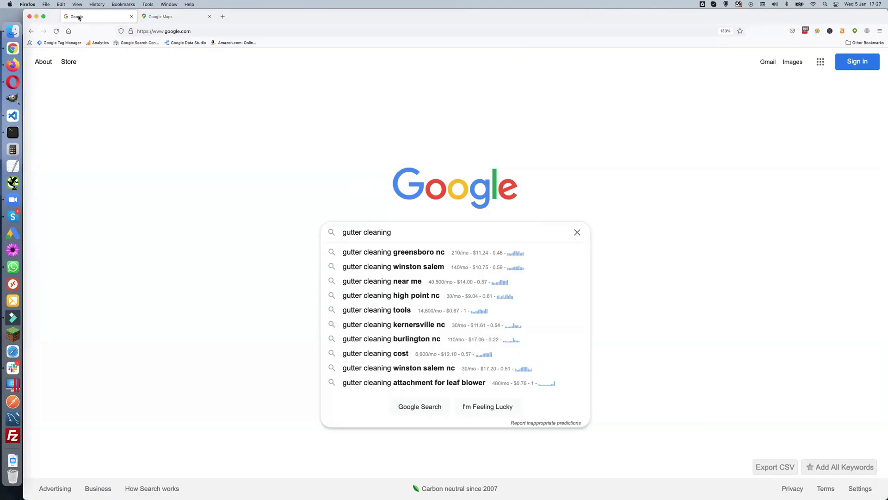
pyautogui.click(165, 17)
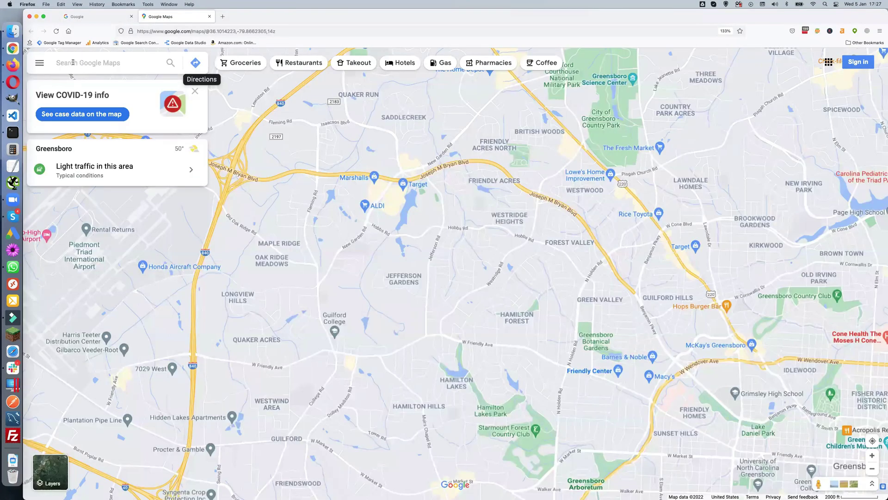
pyautogui.click(72, 62)
pyautogui.write('greens')
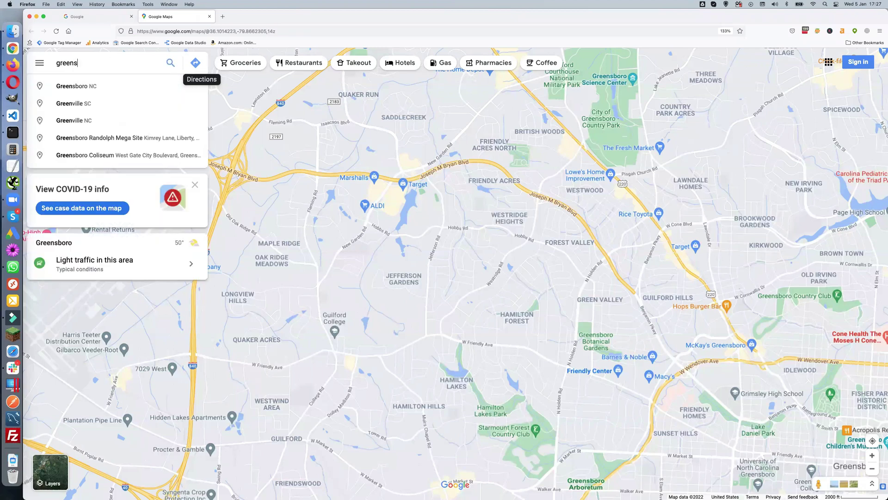
pyautogui.write('boro')
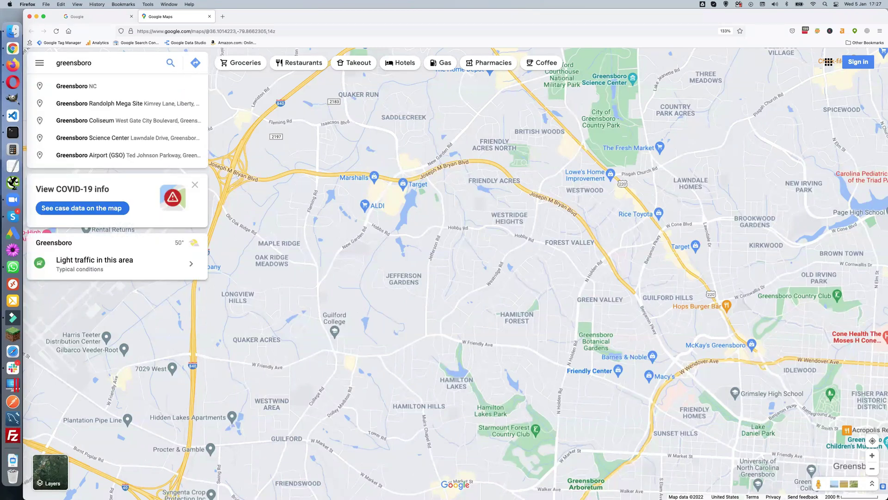
pyautogui.click(68, 86)
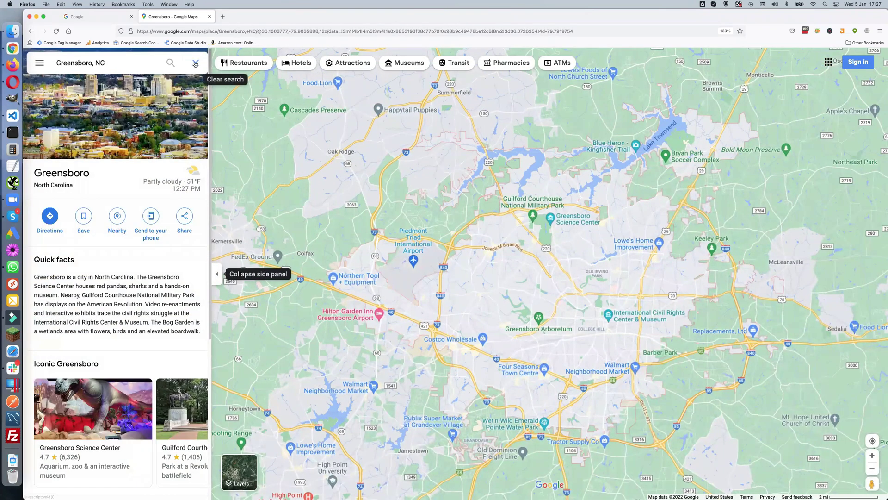
pyautogui.scroll(-5, 481, 230)
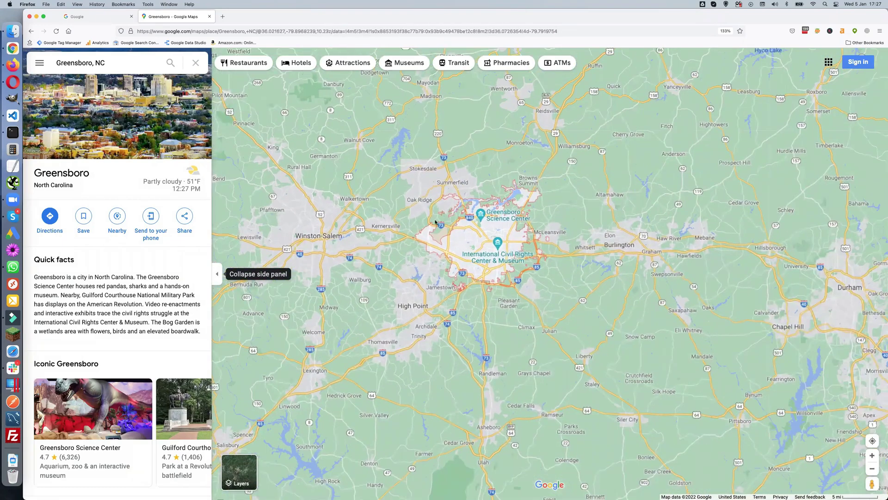
pyautogui.scroll(-6, 465, 229)
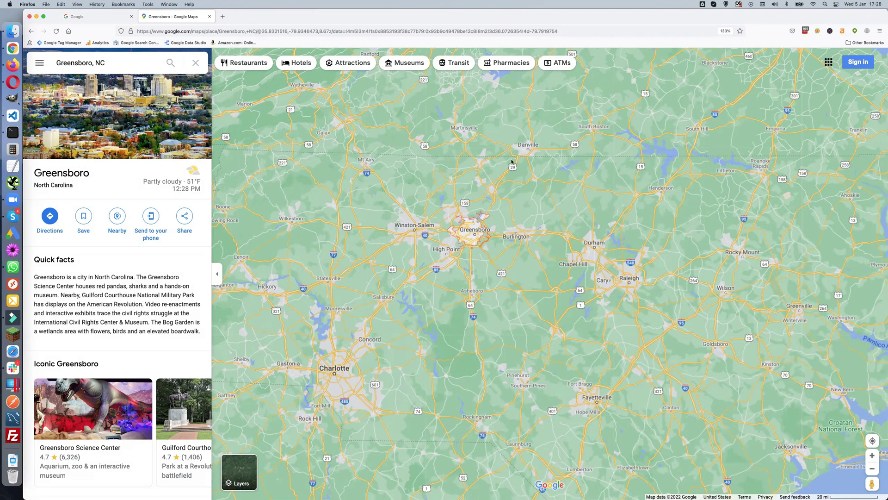
# Extend the Google query to "gutter cleaning a" and compare the suggested places with the Greensboro map
pyautogui.click(91, 17)
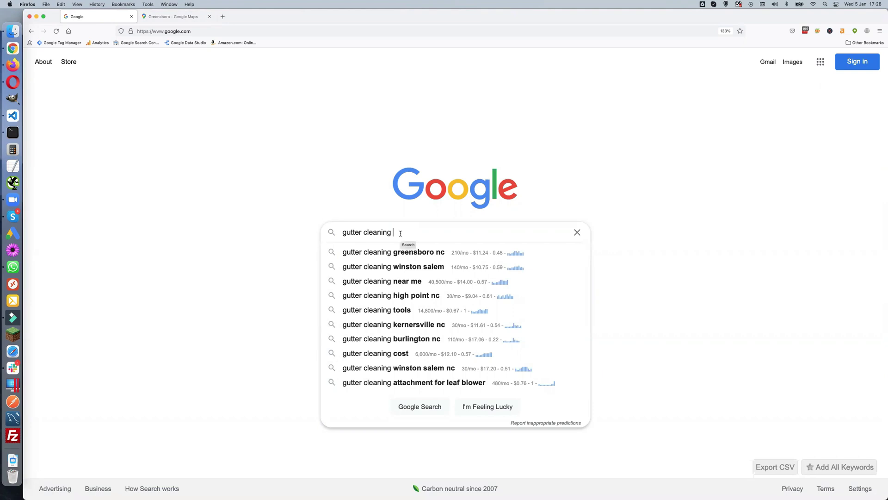
pyautogui.write('a')
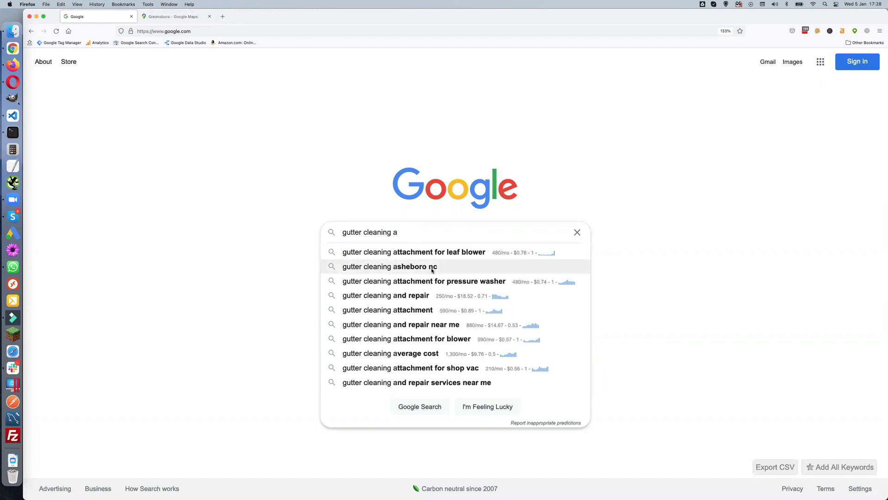
pyautogui.click(183, 18)
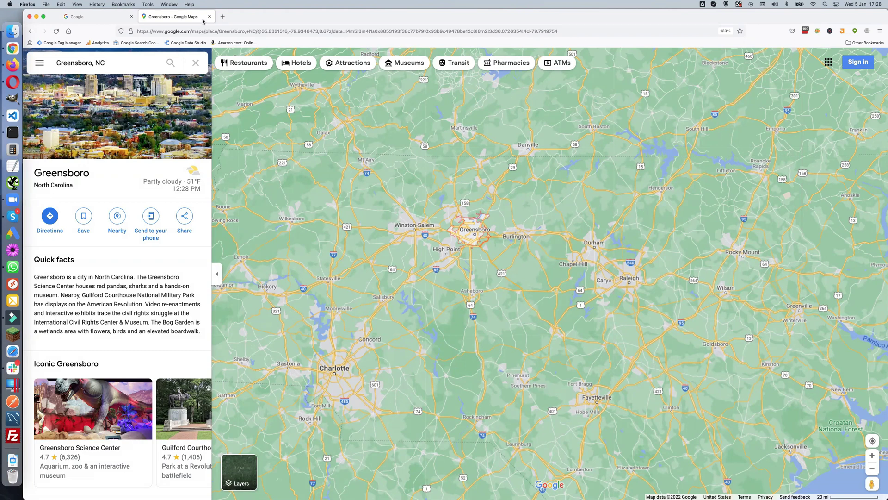
# Change the Google query to "gutter cleaning b" and compare the suggested places with the Greensboro map
pyautogui.click(114, 18)
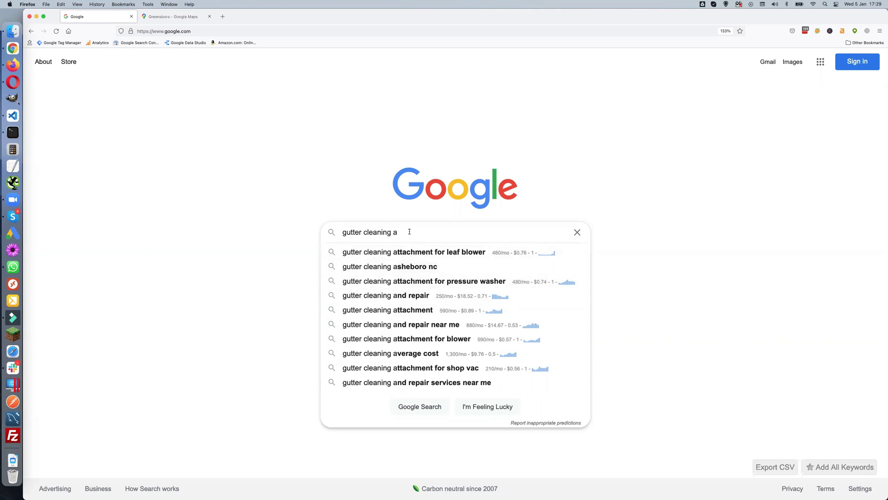
pyautogui.press('BackSpace')
pyautogui.write('b')
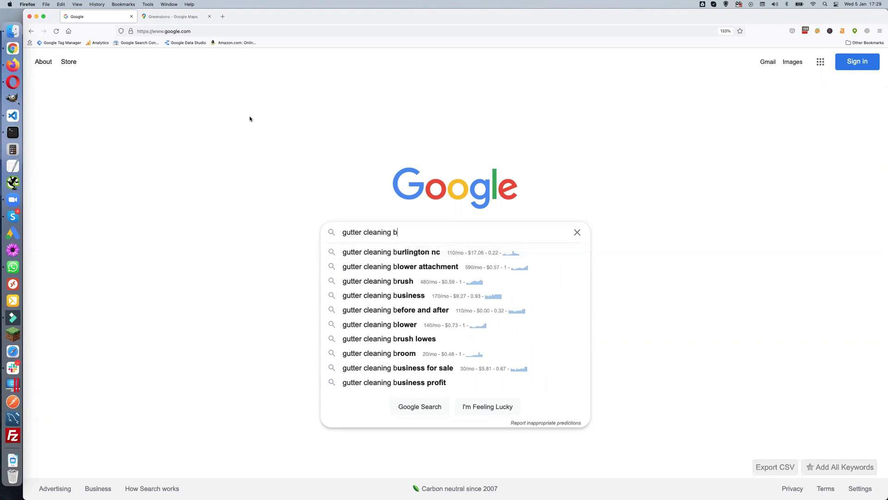
pyautogui.click(172, 17)
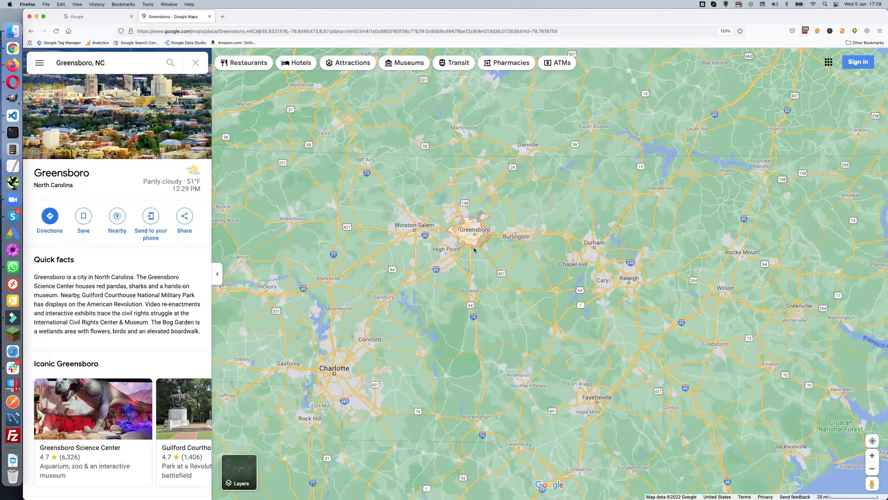
# Review the Google suggestions for "gutter cleaning" followed by the letters c, d and e in turn
pyautogui.click(103, 16)
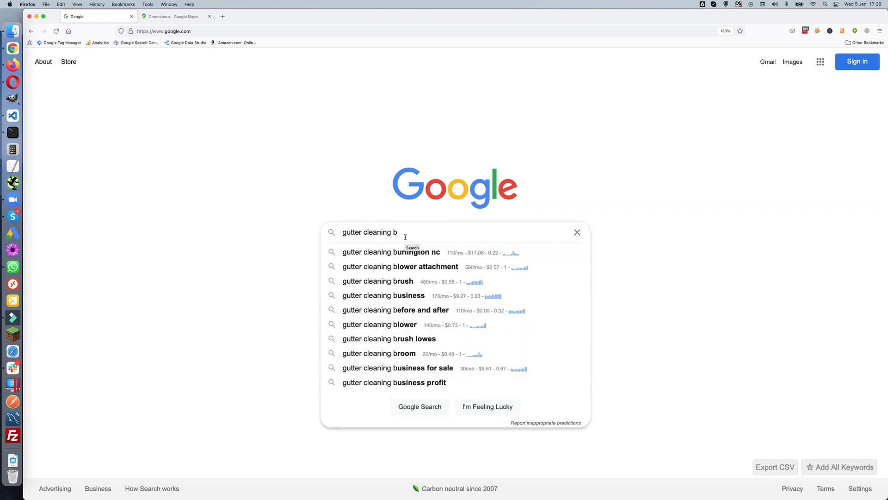
pyautogui.press('BackSpace')
pyautogui.write('c')
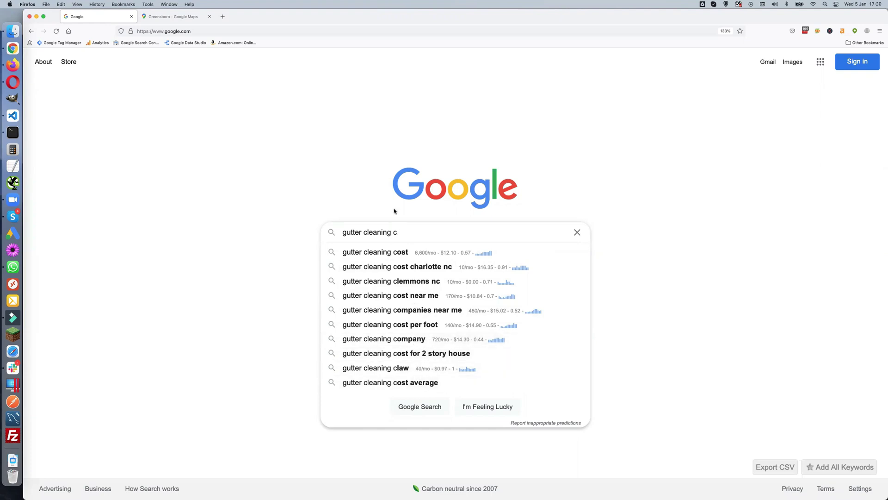
pyautogui.press('BackSpace')
pyautogui.write('d')
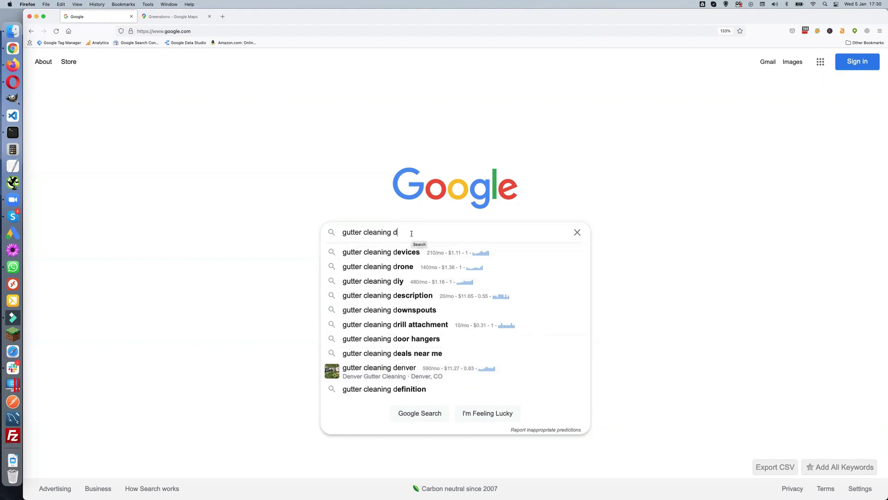
pyautogui.press('BackSpace')
pyautogui.write('e')
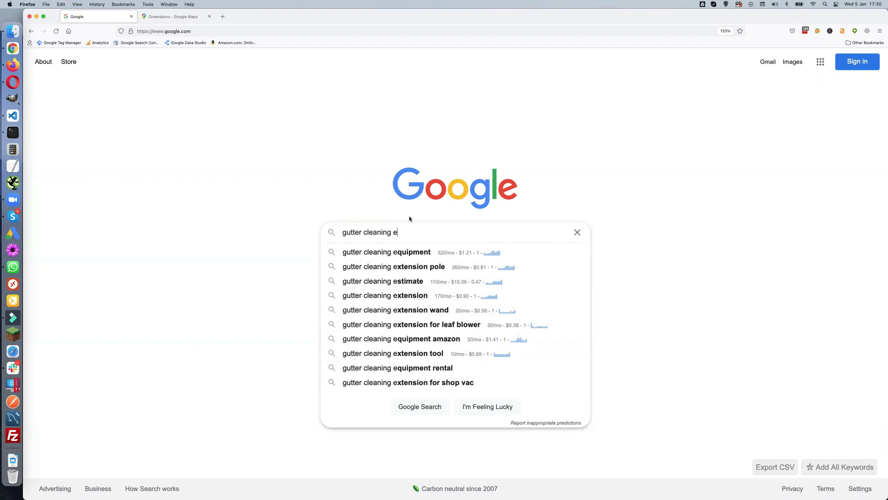
# Check the Google suggestions for "gutter cleaning" followed by the letters f, g and h in turn
pyautogui.press('BackSpace')
pyautogui.write('f')
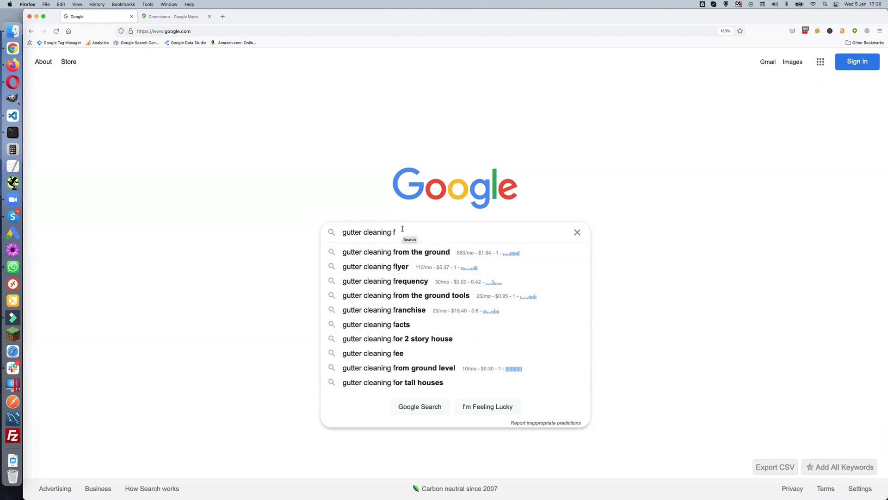
pyautogui.press('BackSpace')
pyautogui.write('g')
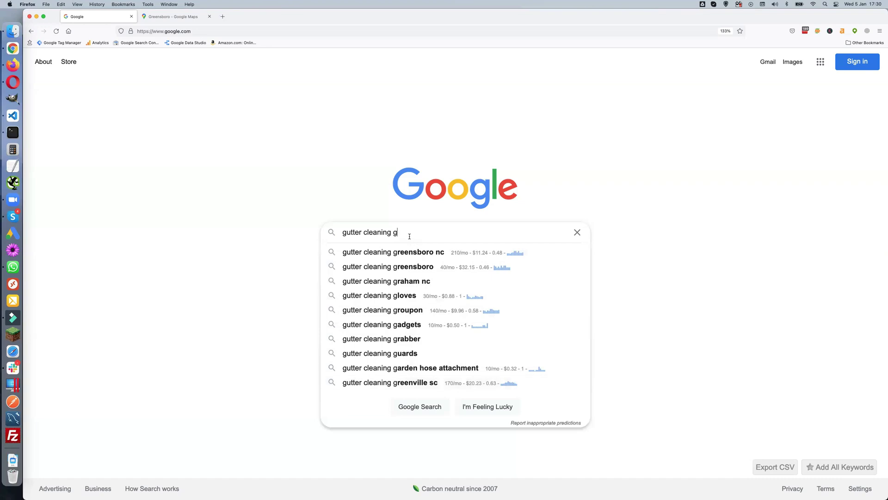
pyautogui.press('BackSpace')
pyautogui.write('h')
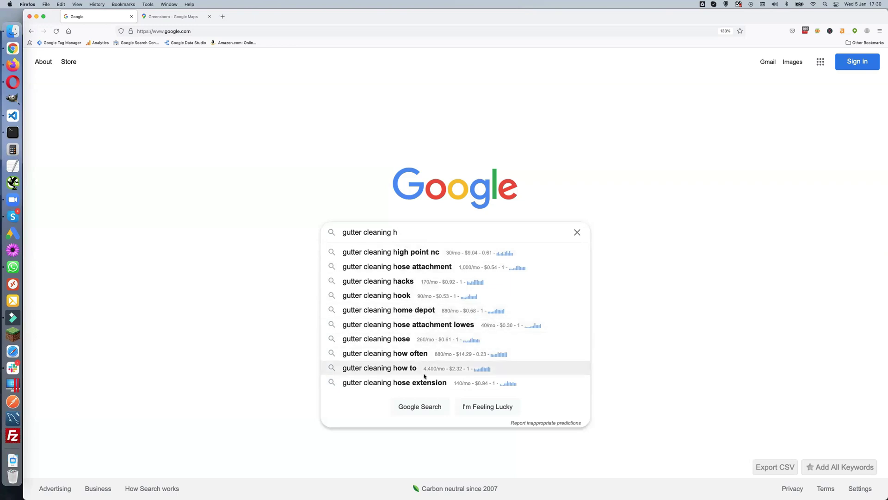
# Go through the Google suggestions for "gutter cleaning" followed by the letters i, j, k and l in turn
pyautogui.press('BackSpace')
pyautogui.write('i')
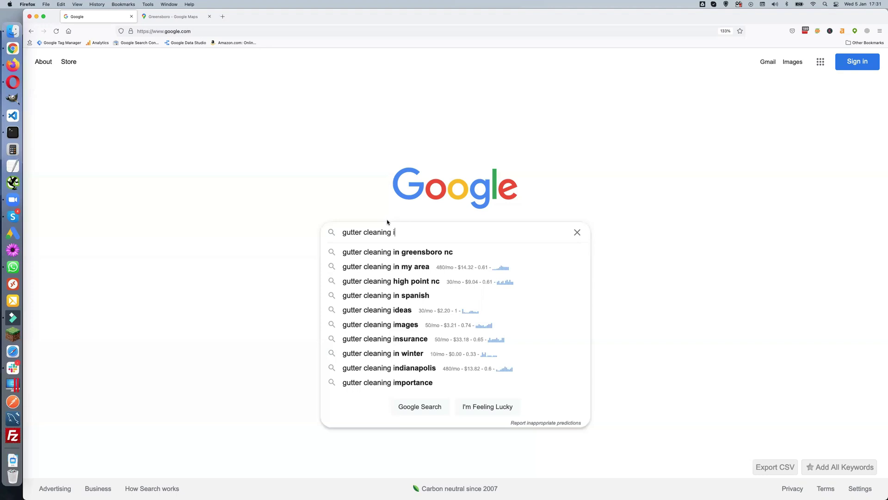
pyautogui.press('BackSpace')
pyautogui.write('j')
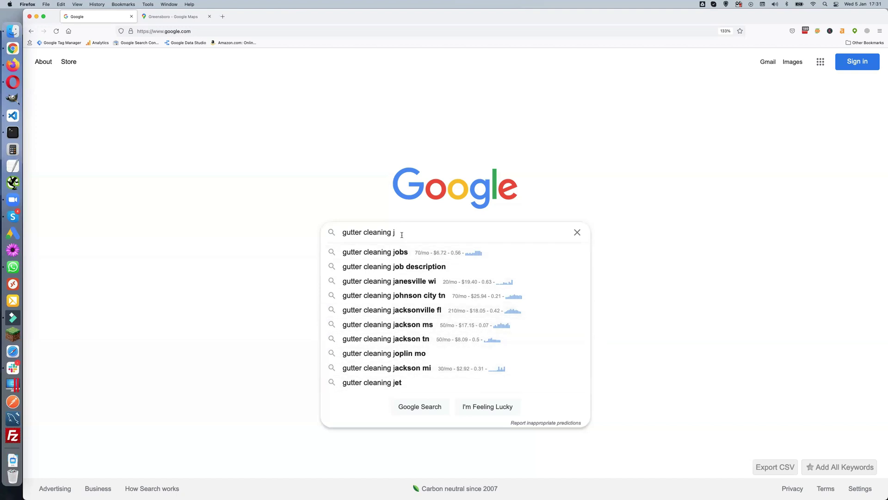
pyautogui.press('BackSpace')
pyautogui.write('k')
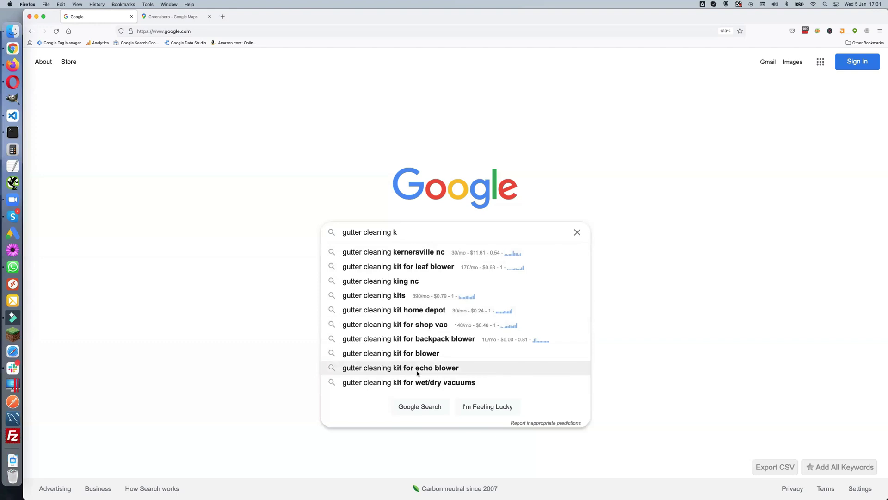
pyautogui.press('BackSpace')
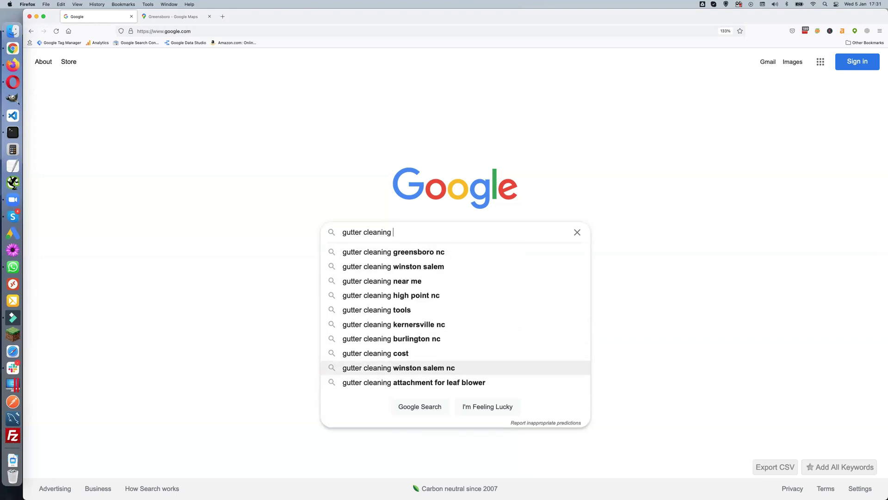
pyautogui.write('l')
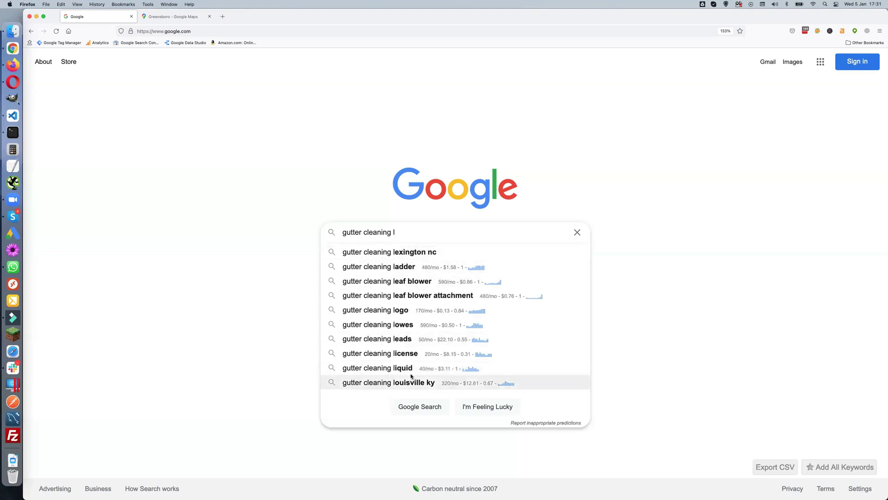
# Switch to Chrome and bring up the Keyword Supremacy members dashboard
pyautogui.click(13, 48)
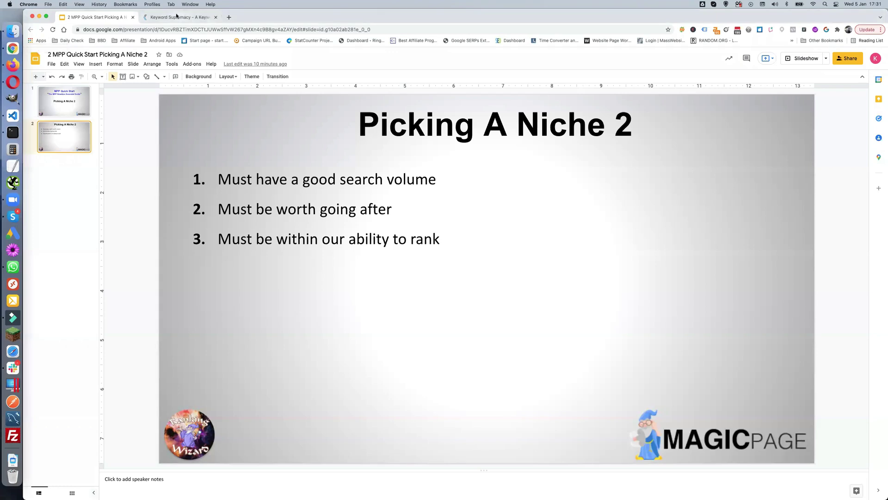
pyautogui.click(176, 17)
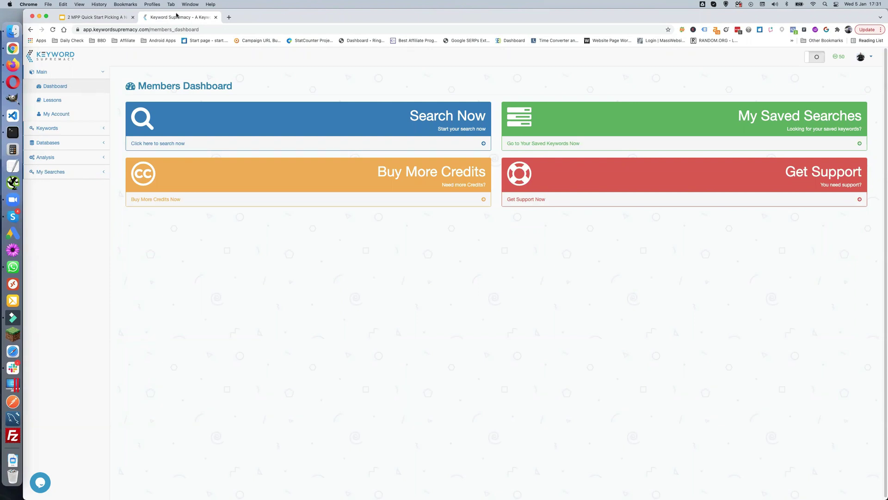
# Open keywordsupremacy.com in a new browser tab
pyautogui.click(229, 18)
pyautogui.click(227, 27)
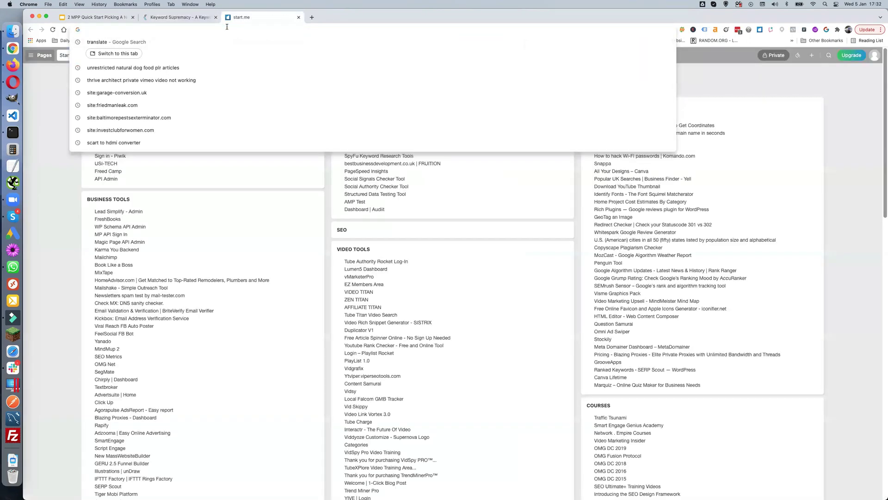
pyautogui.write('ke')
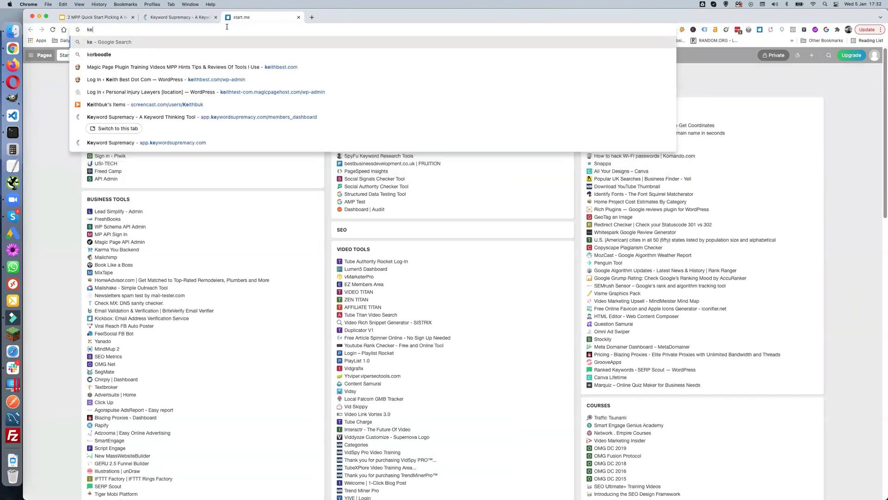
pyautogui.write('yword')
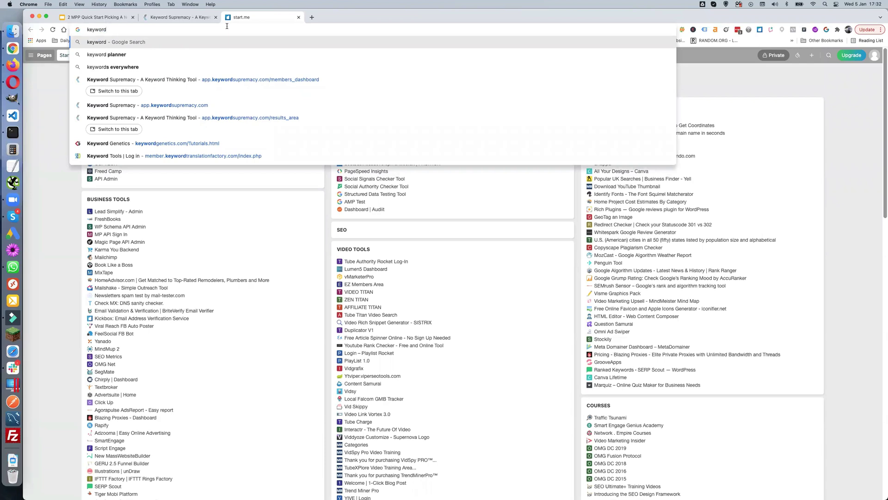
pyautogui.write('supremac')
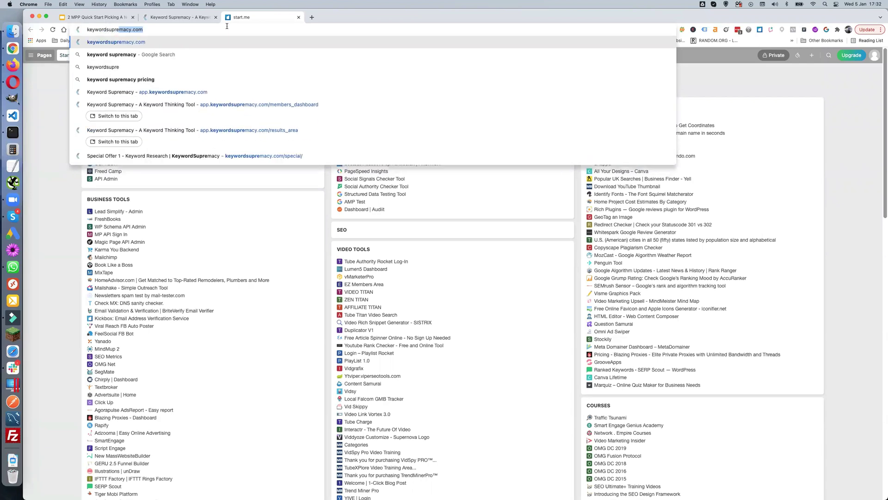
pyautogui.write('y.com')
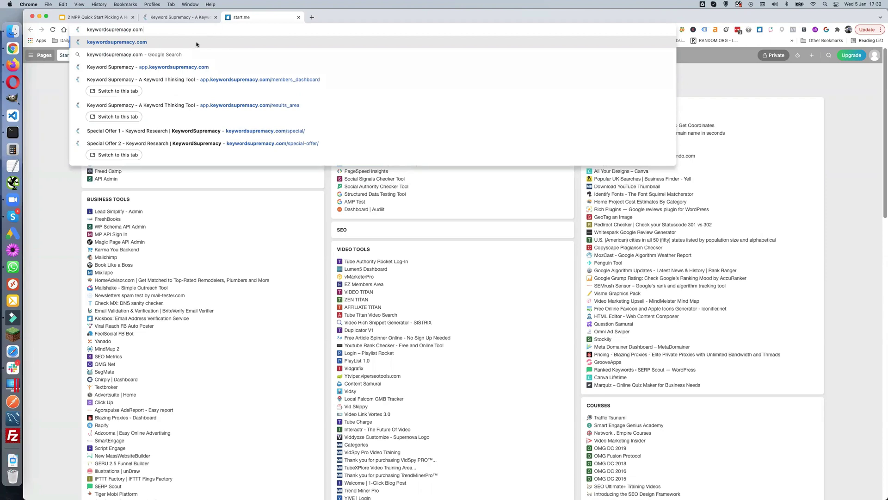
pyautogui.press('Return')
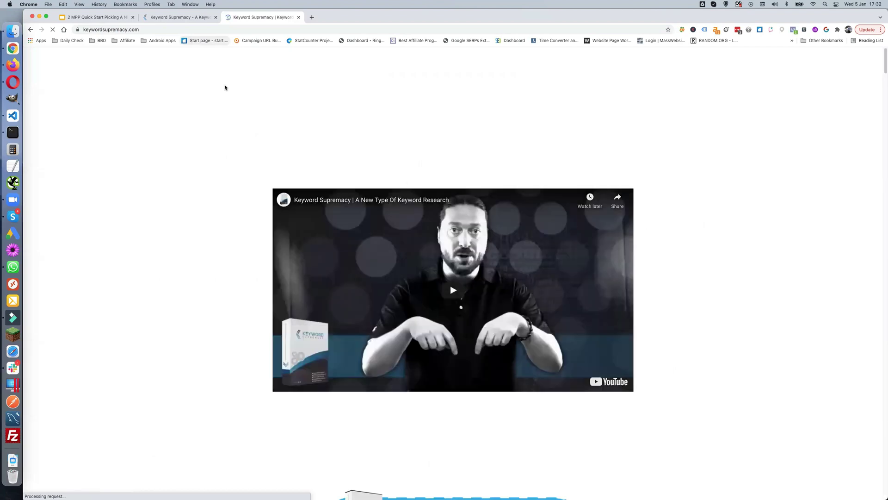
# Look through the Keyword Supremacy sales page, examining its features, pricing, FAQ and free account offer
pyautogui.scroll(-7, 205, 196)
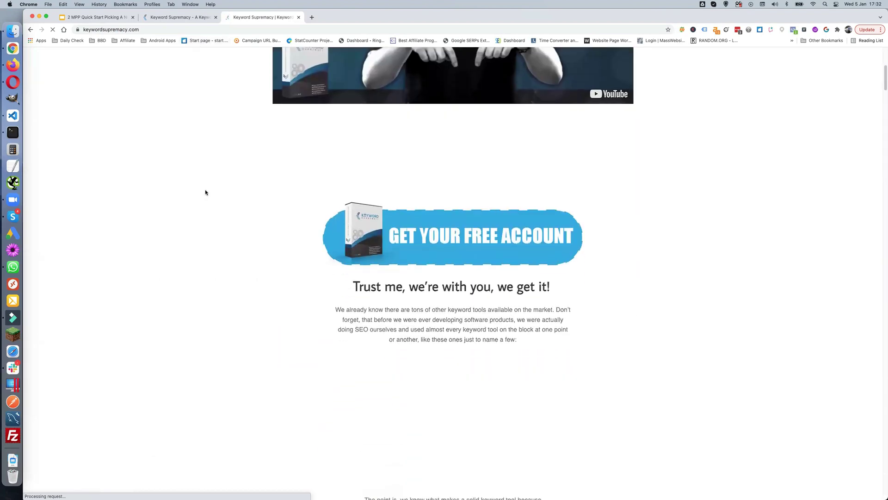
pyautogui.scroll(-15, 377, 204)
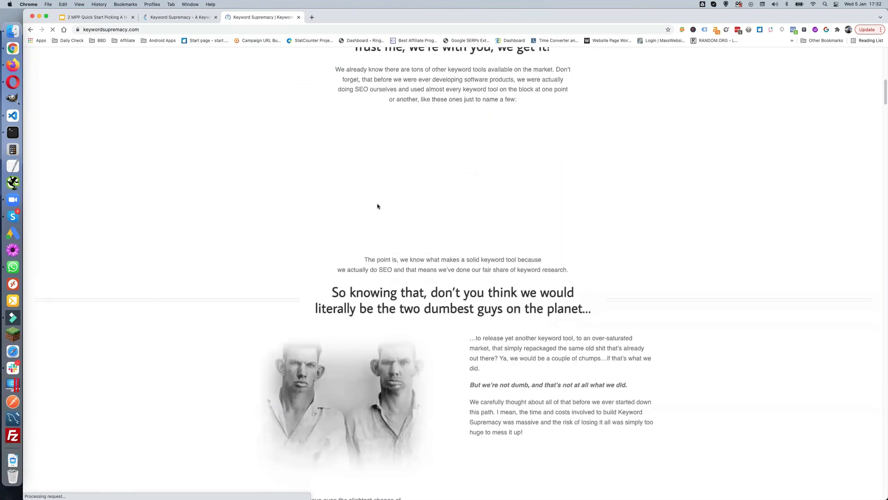
pyautogui.scroll(-5, 374, 204)
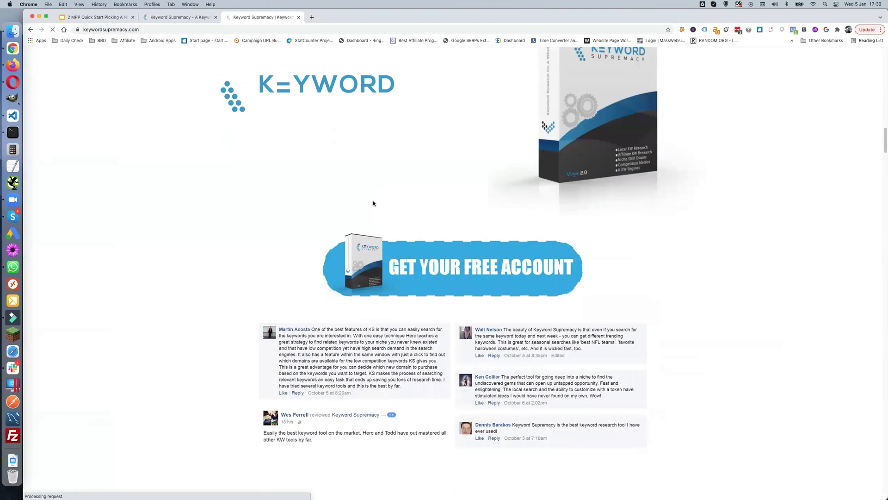
pyautogui.scroll(-2, 373, 203)
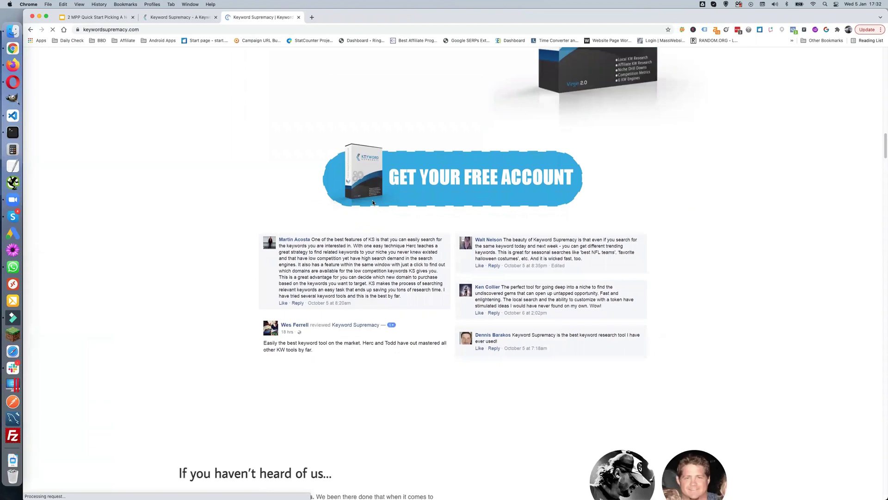
pyautogui.scroll(-12, 373, 202)
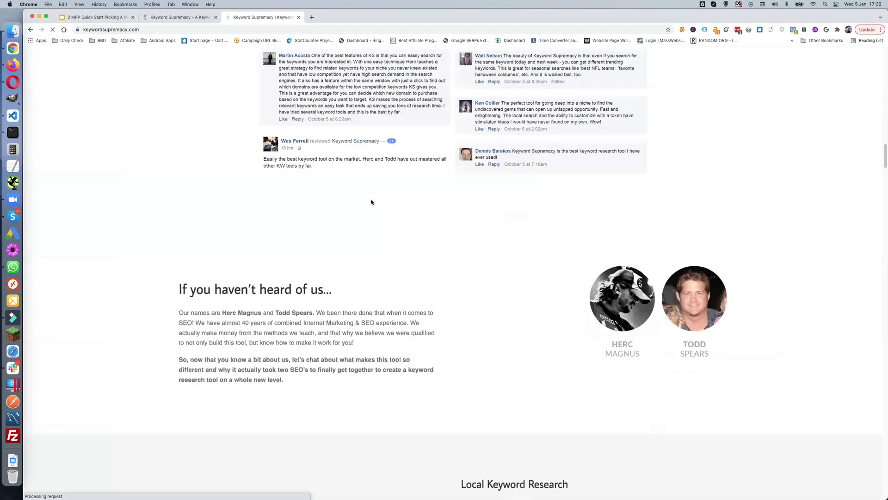
pyautogui.scroll(-19, 369, 202)
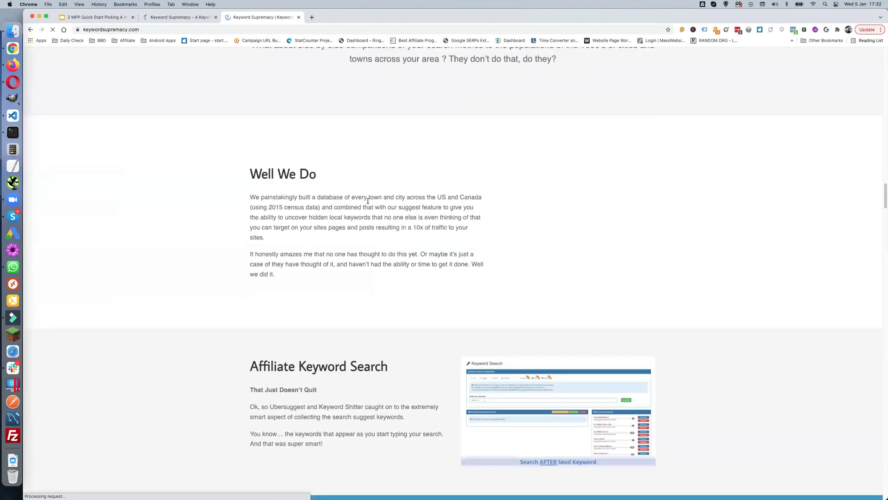
pyautogui.scroll(-20, 366, 202)
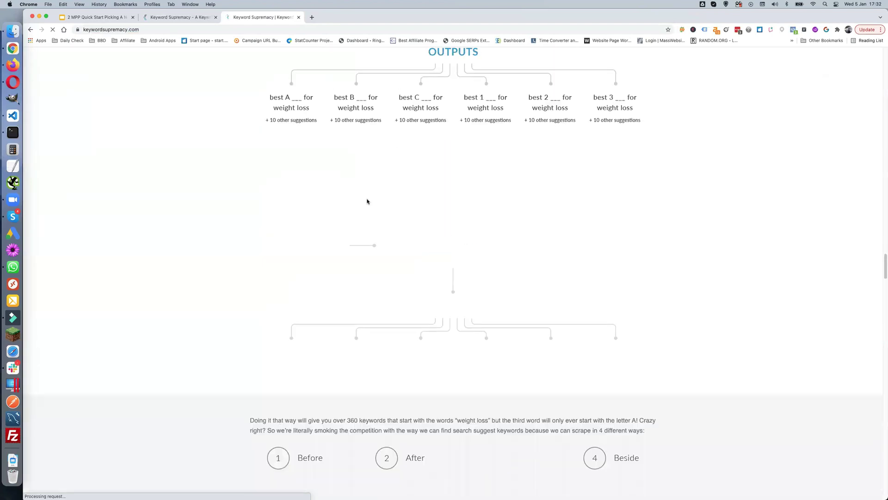
pyautogui.scroll(-15, 366, 202)
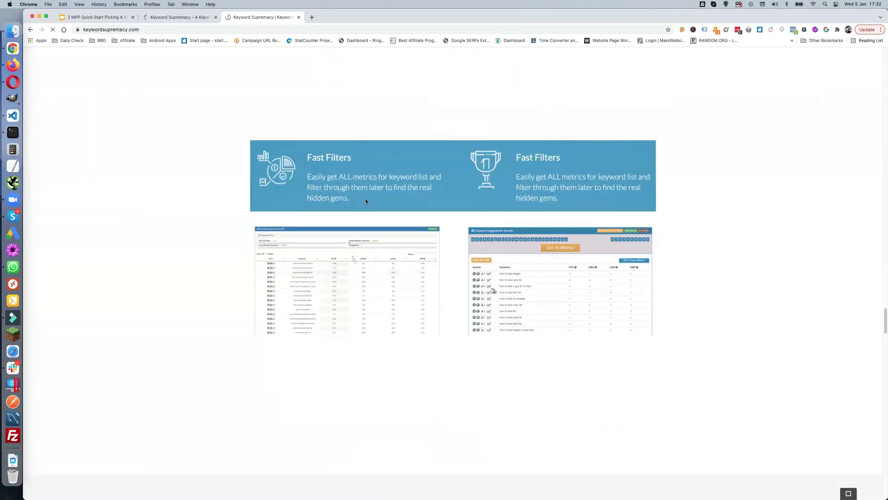
pyautogui.scroll(-15, 365, 201)
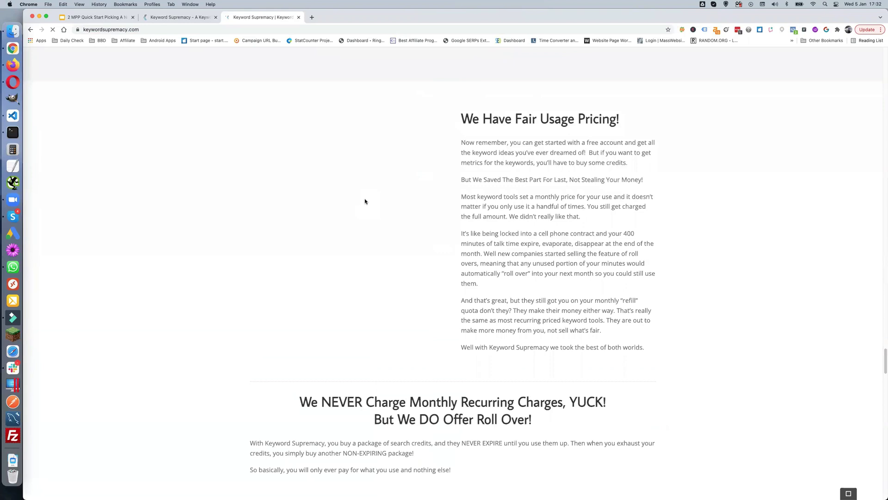
pyautogui.scroll(-12, 318, 198)
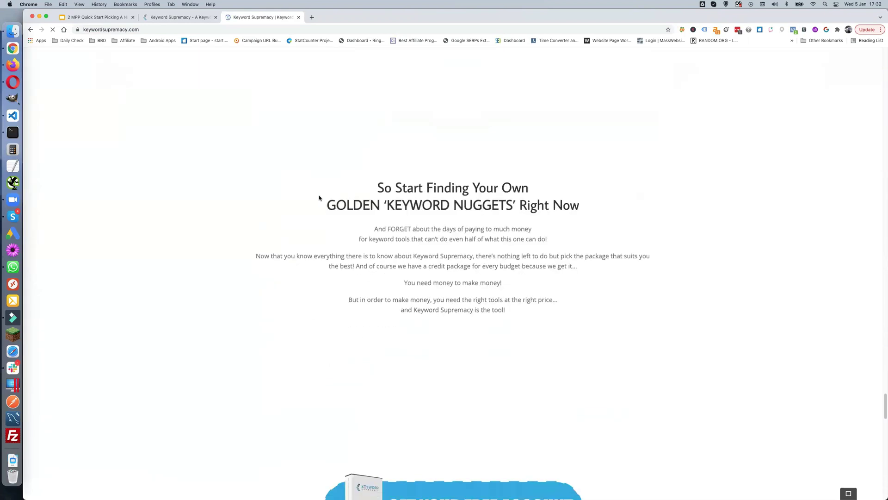
pyautogui.scroll(-3, 318, 197)
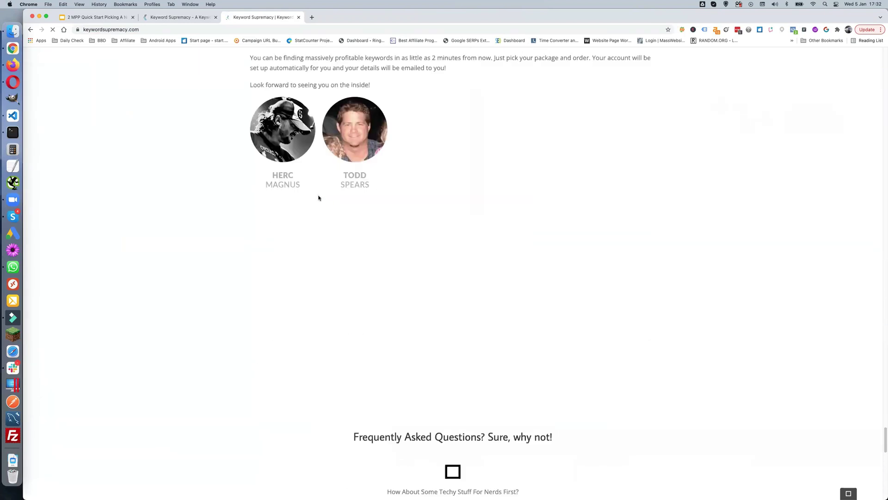
pyautogui.scroll(-15, 318, 198)
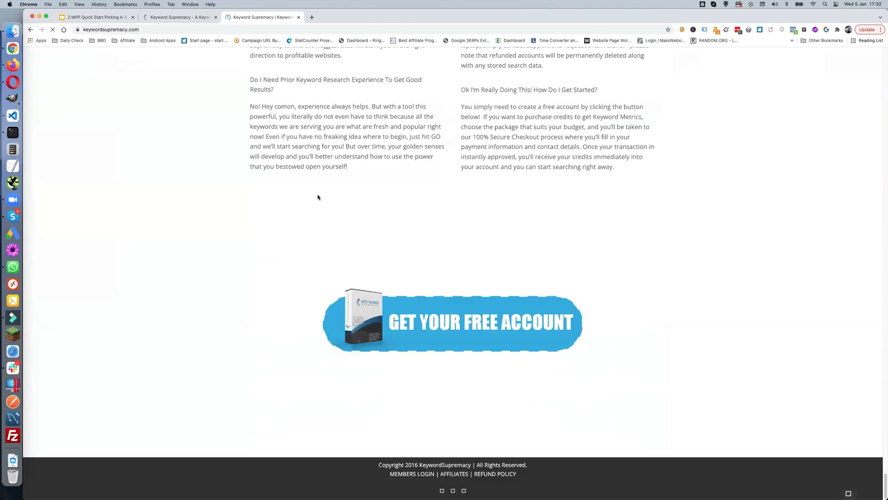
pyautogui.scroll(15, 318, 197)
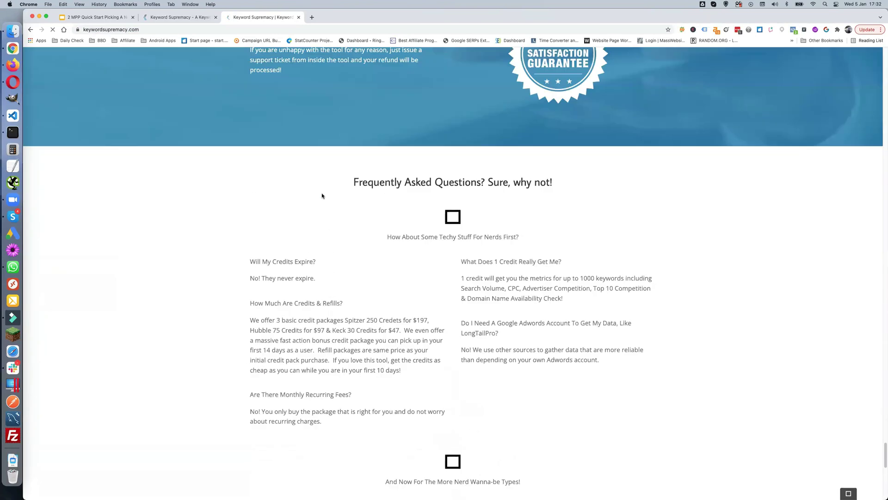
pyautogui.scroll(9, 321, 192)
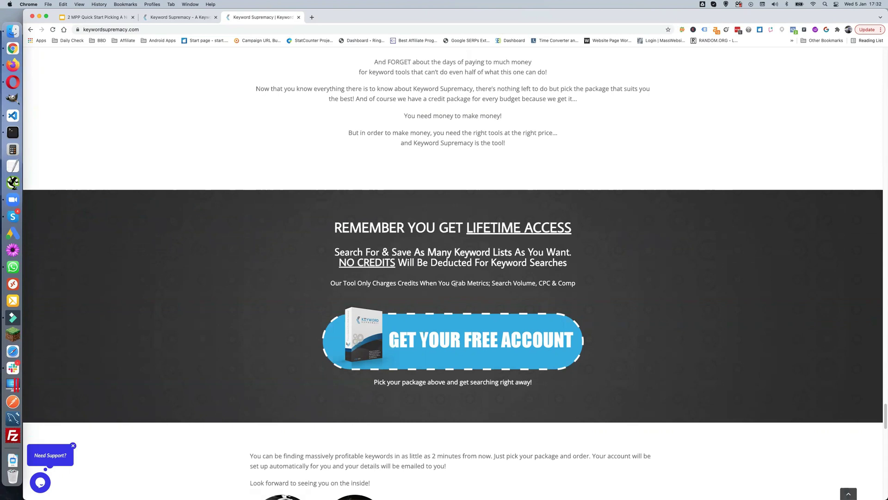
pyautogui.scroll(-1, 458, 289)
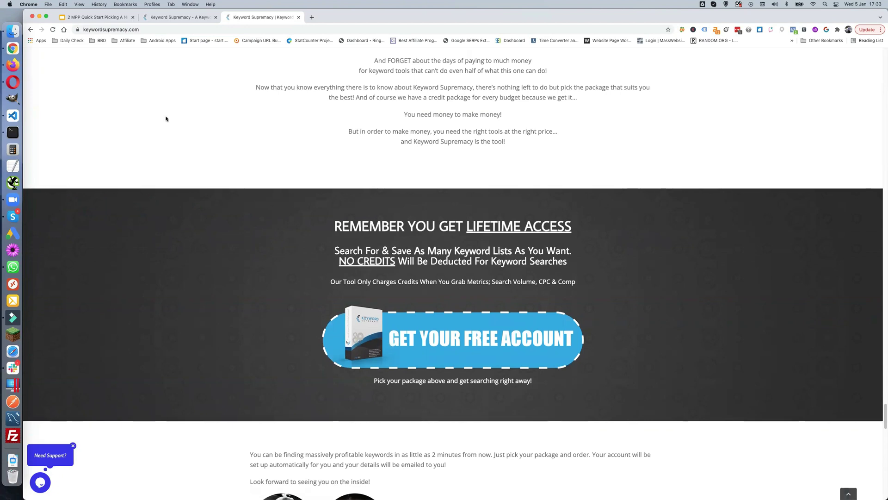
# Return to the Keyword Supremacy members dashboard and open the Live Database (Global) search
pyautogui.click(164, 18)
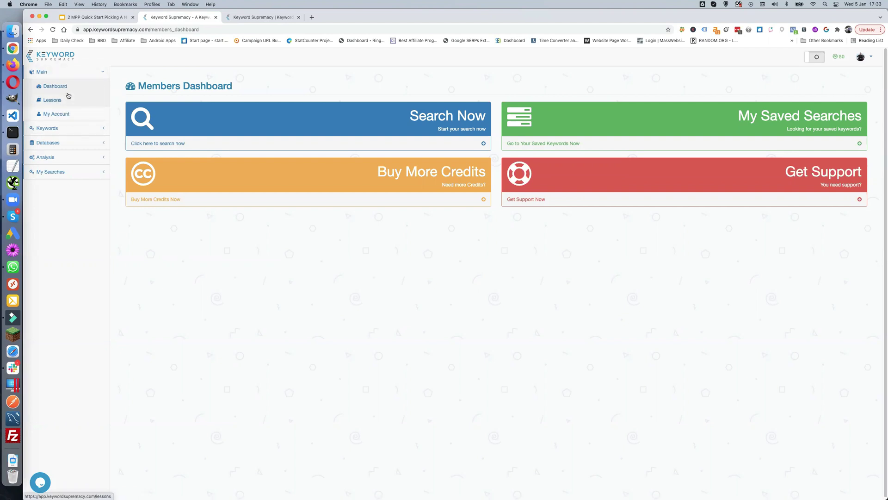
pyautogui.click(65, 130)
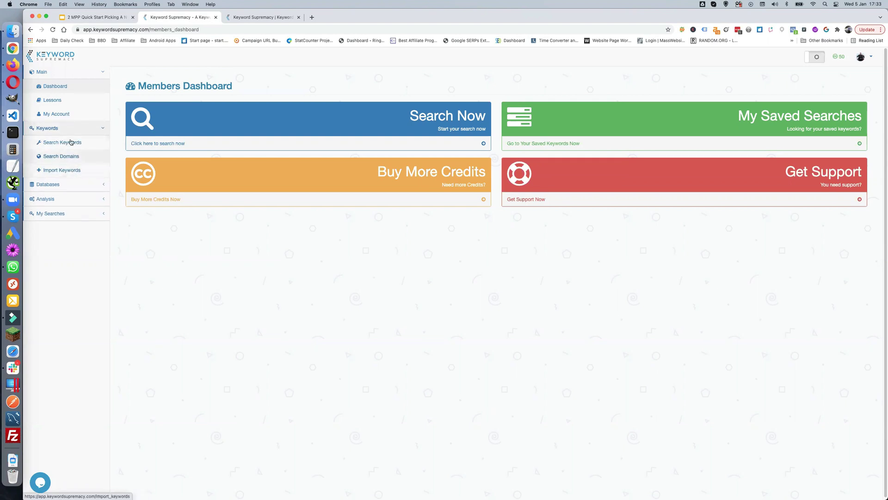
pyautogui.click(67, 130)
pyautogui.click(70, 142)
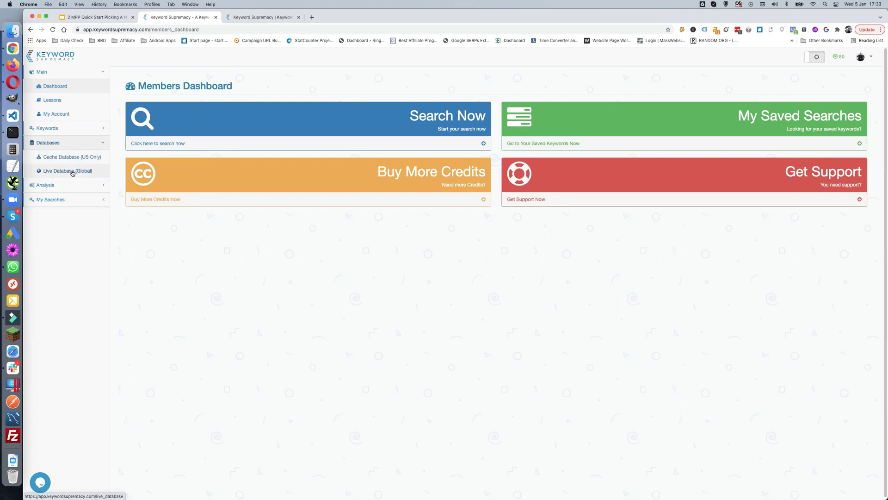
pyautogui.click(73, 173)
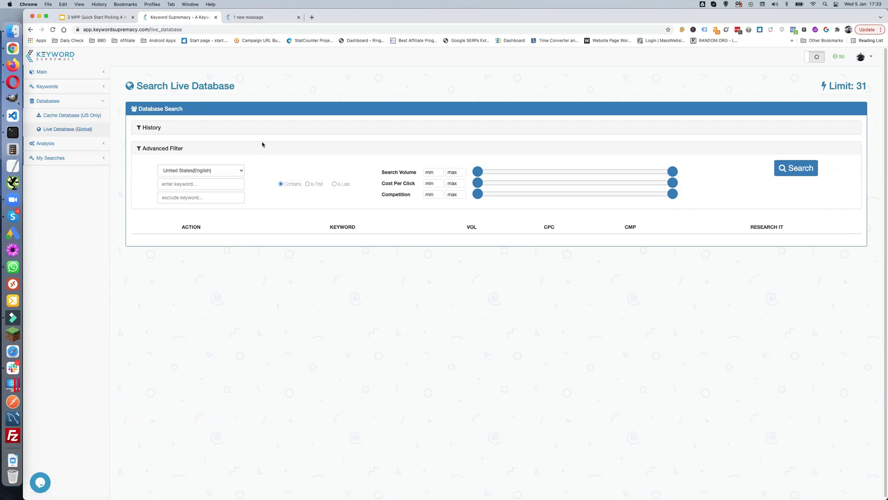
# Keep United States(English) as the search country and language and enter "gutter cleaning" as the keyword
pyautogui.click(240, 172)
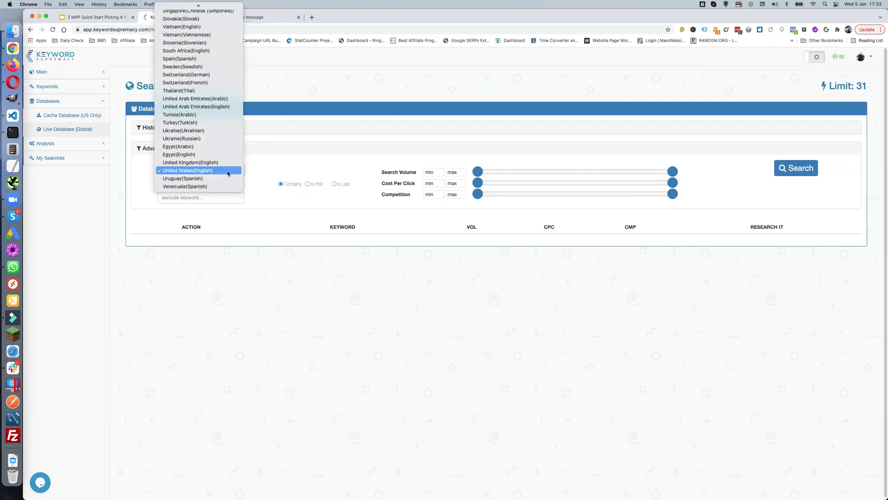
pyautogui.click(229, 170)
pyautogui.click(202, 184)
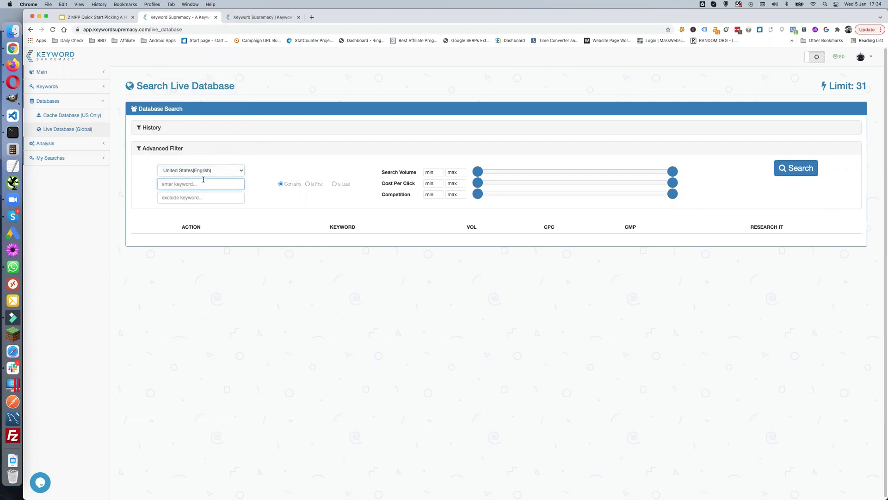
pyautogui.write('gutter cleaning')
# Set the minimum search volume to 100, cost per click to 5 and competition to .3, then run the search and dismiss the message
pyautogui.click(429, 173)
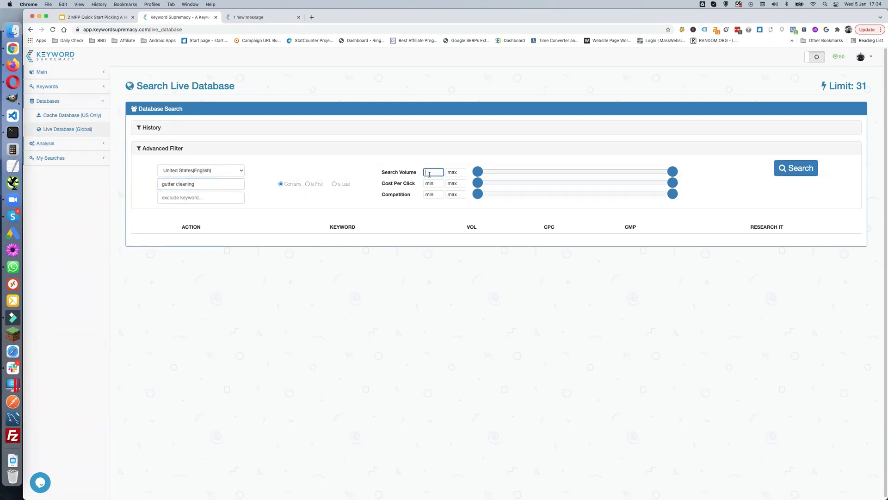
pyautogui.write('100')
pyautogui.click(428, 183)
pyautogui.write('5')
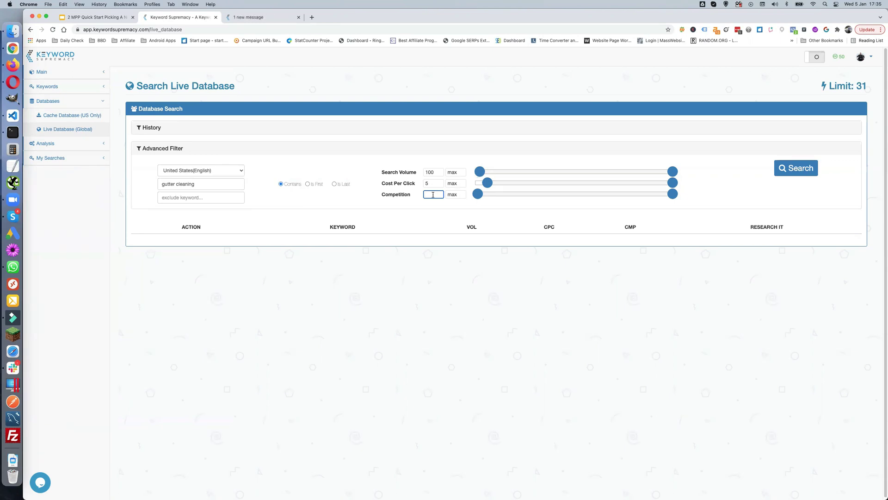
pyautogui.write('.3')
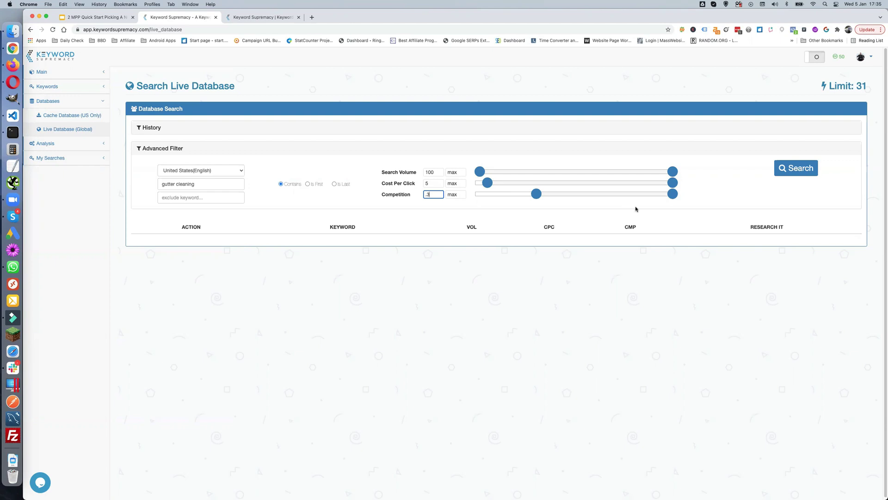
pyautogui.click(794, 171)
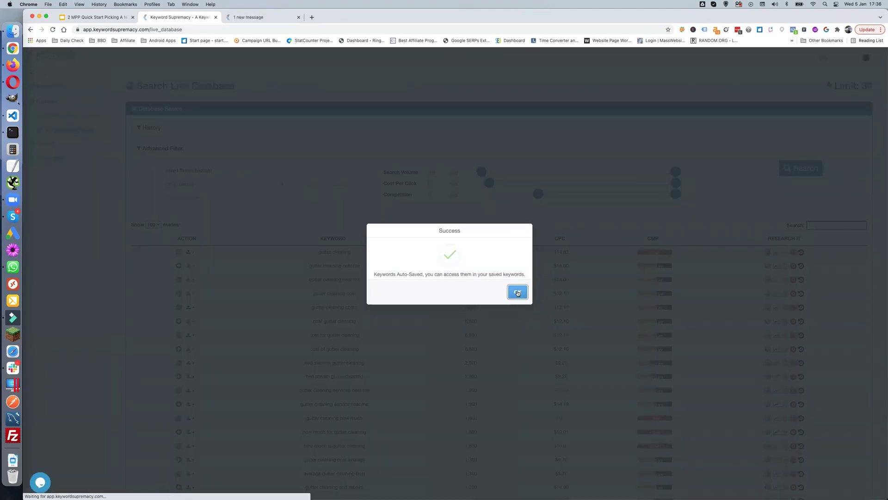
pyautogui.click(517, 292)
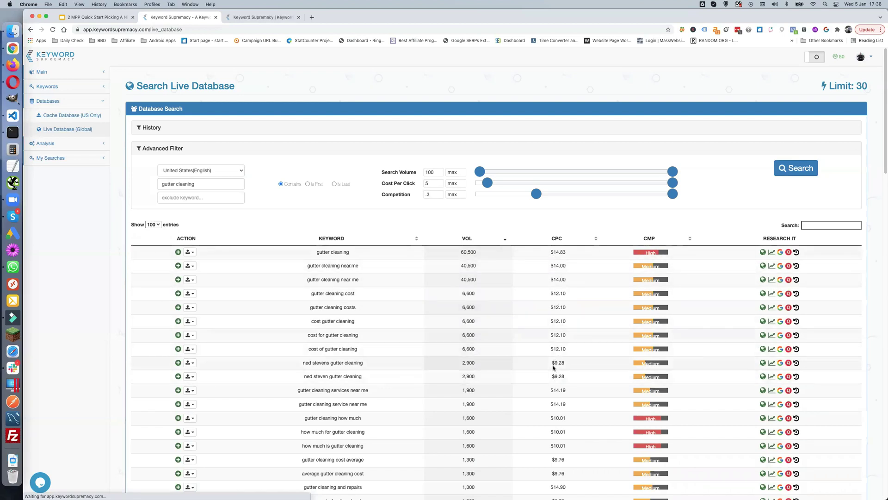
# Look through the first page of gutter cleaning keyword results, examining search volume, cost per click and competition
pyautogui.scroll(-3, 555, 370)
pyautogui.scroll(-8, 555, 364)
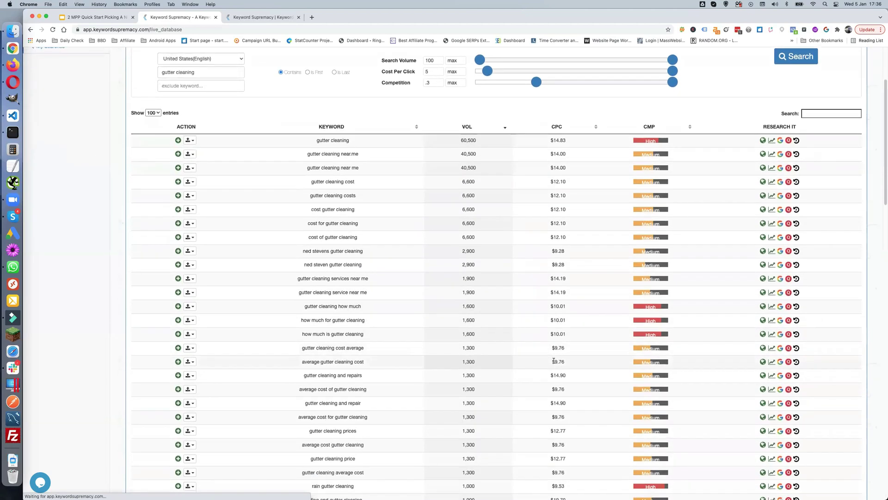
pyautogui.scroll(-12, 553, 362)
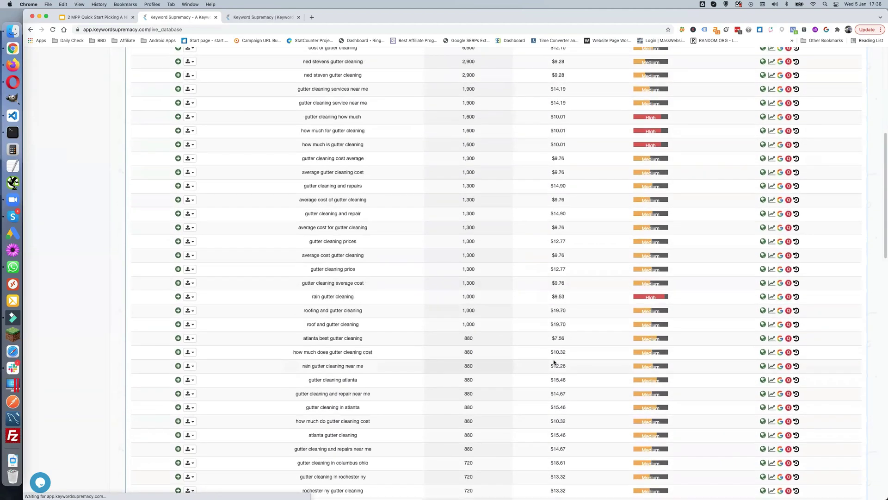
pyautogui.scroll(-20, 553, 358)
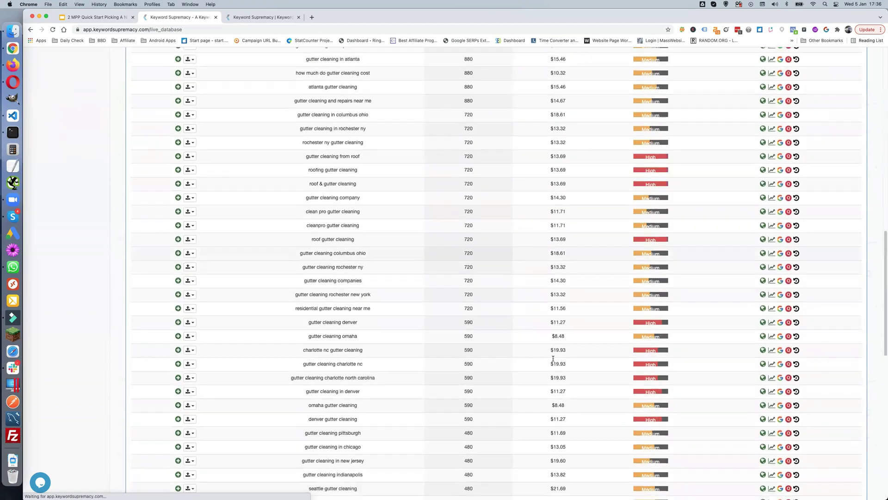
pyautogui.scroll(-15, 553, 361)
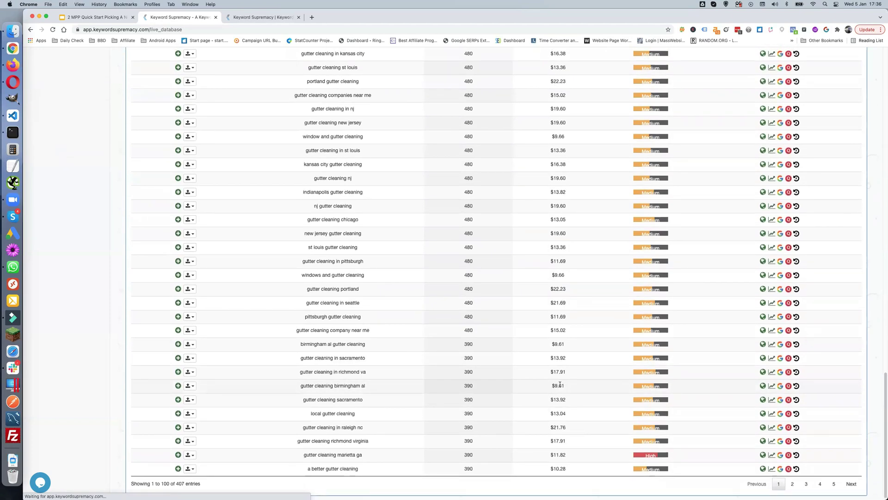
pyautogui.scroll(20, 550, 379)
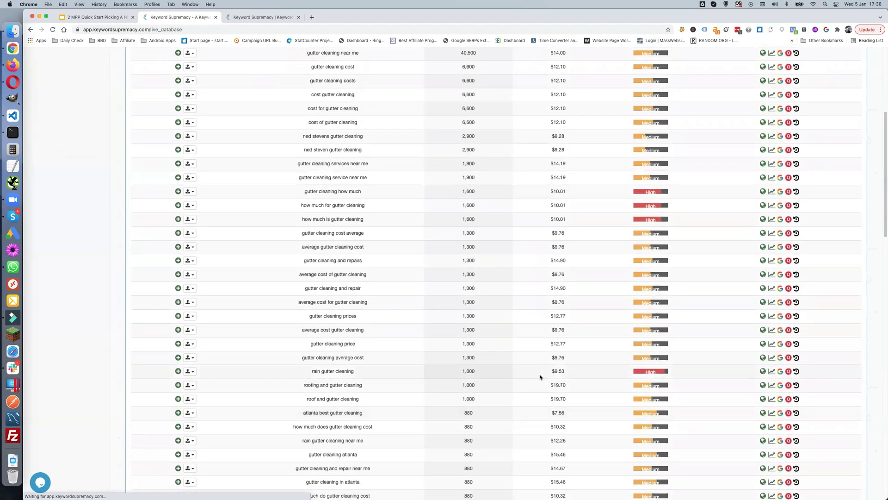
pyautogui.scroll(5, 539, 374)
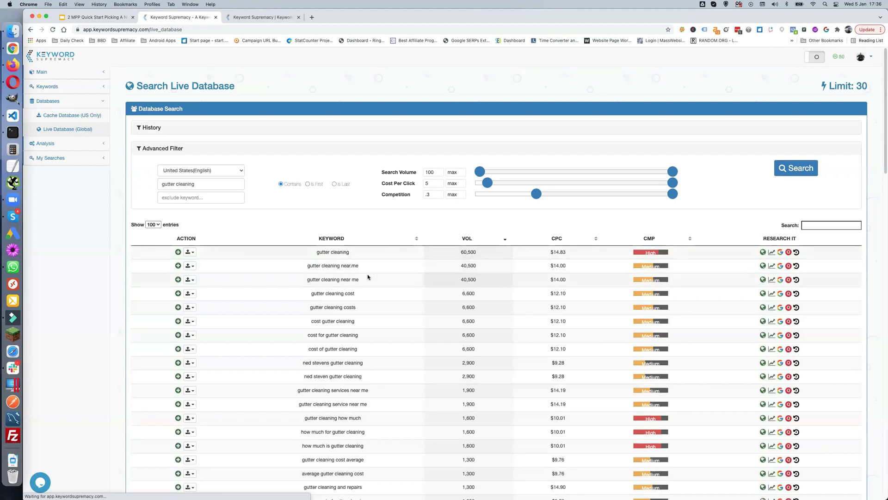
# Review the highest-volume keywords down to the first Atlanta term and highlight "atlanta best gutter cleaning"
pyautogui.scroll(-1, 366, 319)
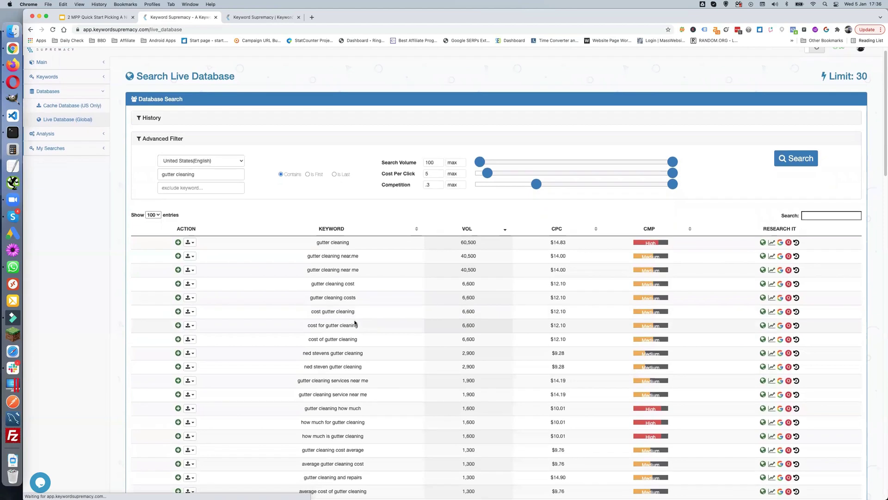
pyautogui.scroll(-5, 355, 322)
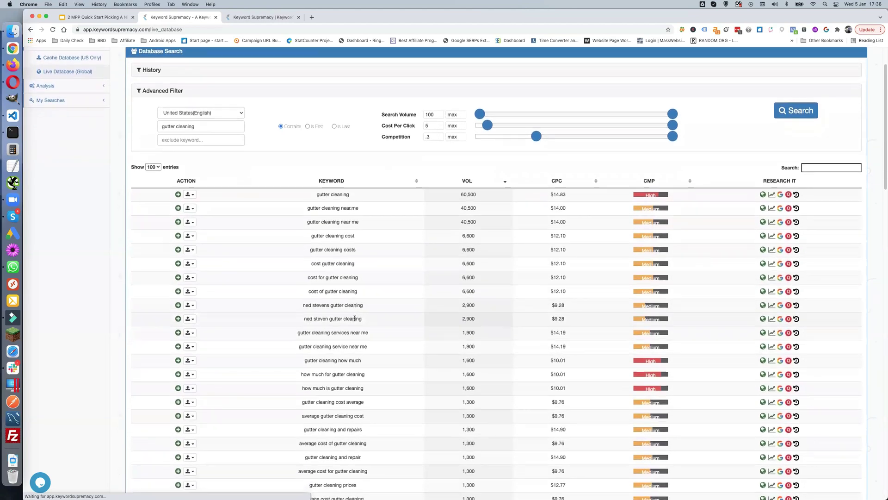
pyautogui.scroll(-3, 354, 319)
pyautogui.scroll(-1, 355, 317)
pyautogui.scroll(-8, 343, 307)
pyautogui.scroll(-2, 345, 314)
pyautogui.scroll(-5, 346, 314)
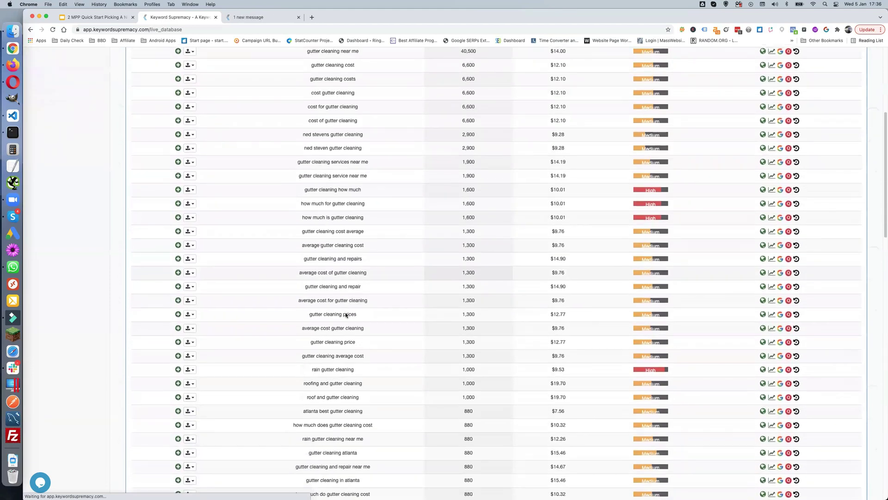
pyautogui.scroll(-5, 346, 315)
pyautogui.scroll(-4, 345, 314)
pyautogui.scroll(-1, 345, 312)
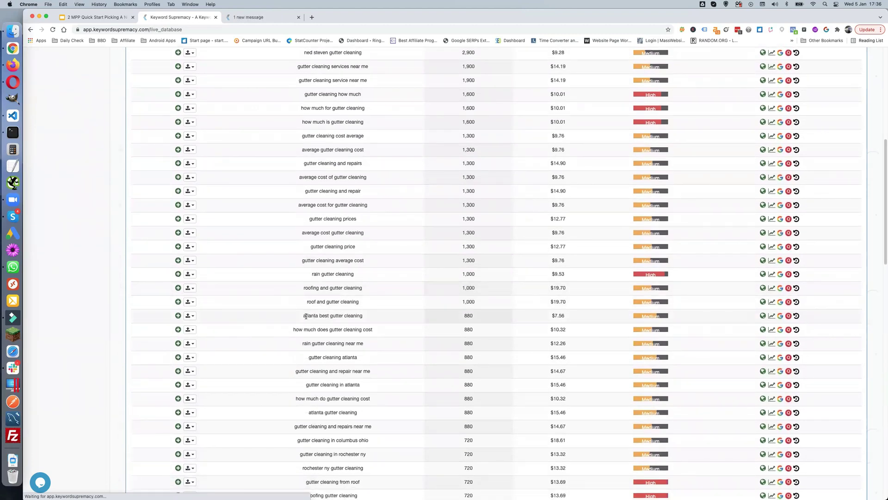
pyautogui.moveTo(303, 315); pyautogui.dragTo(371, 318)
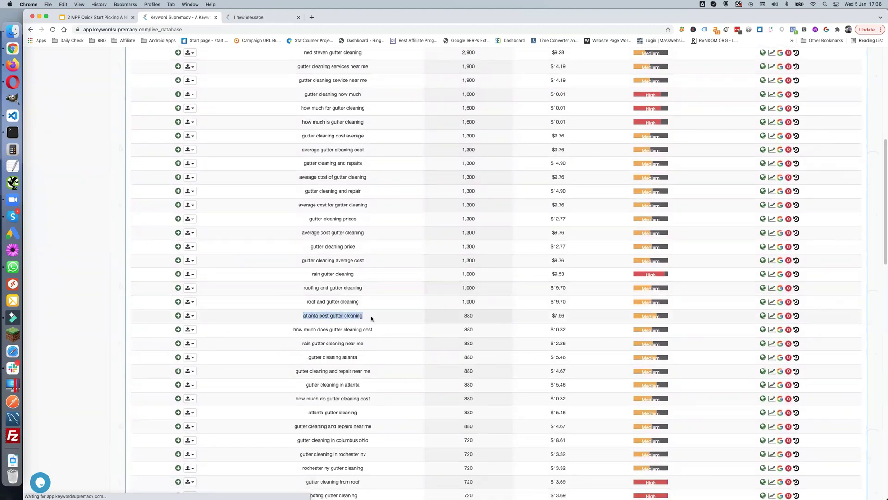
pyautogui.scroll(-1, 371, 318)
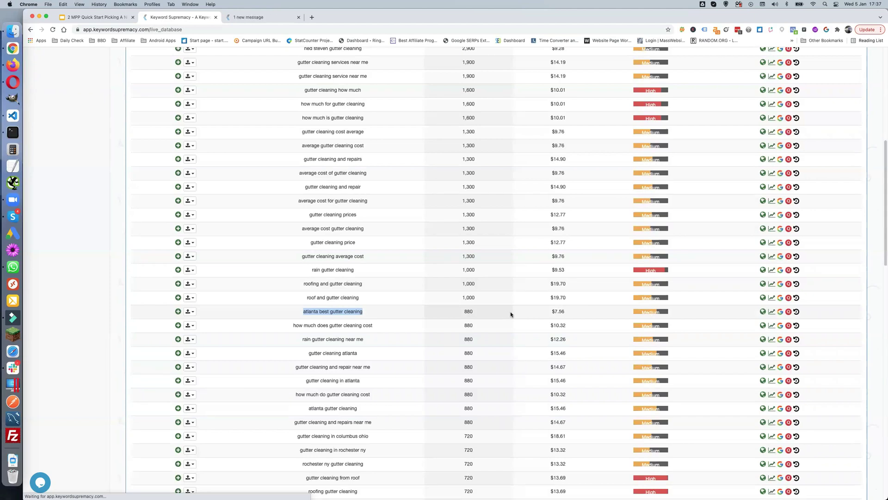
# Check domain availability for the keyword "gutter cleaning atlanta" and close the checker
pyautogui.scroll(-1, 348, 308)
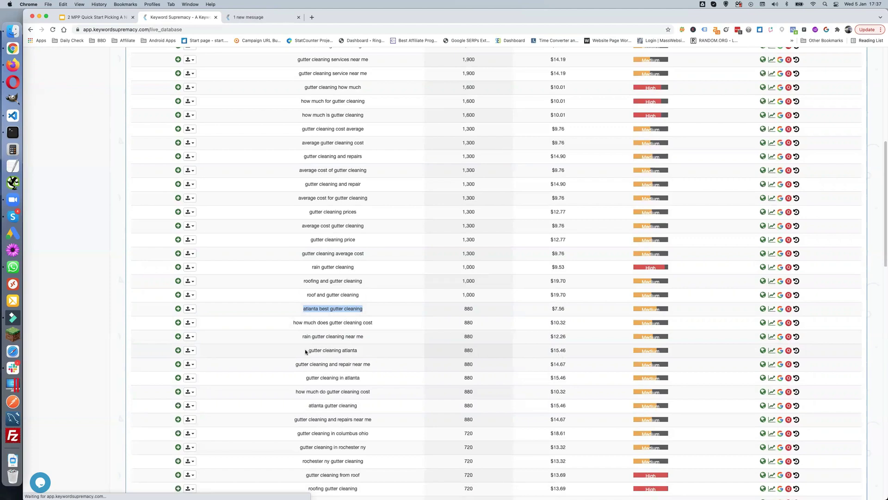
pyautogui.moveTo(305, 351); pyautogui.dragTo(361, 352)
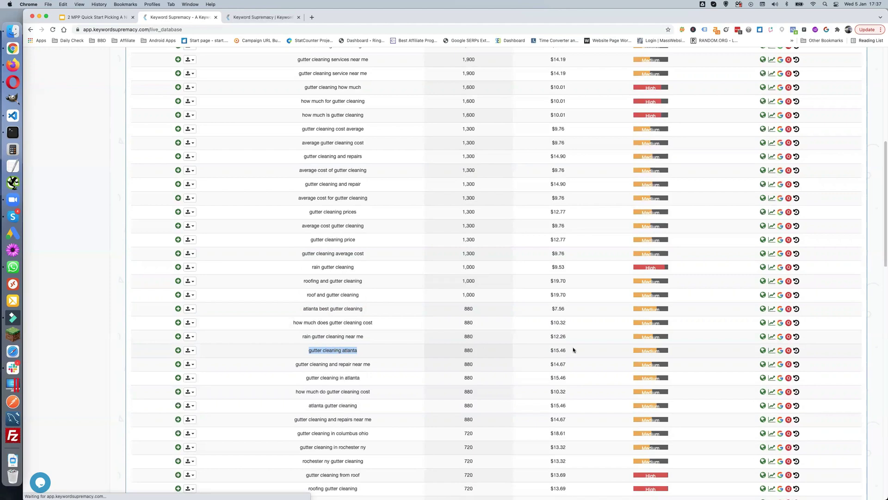
pyautogui.click(763, 350)
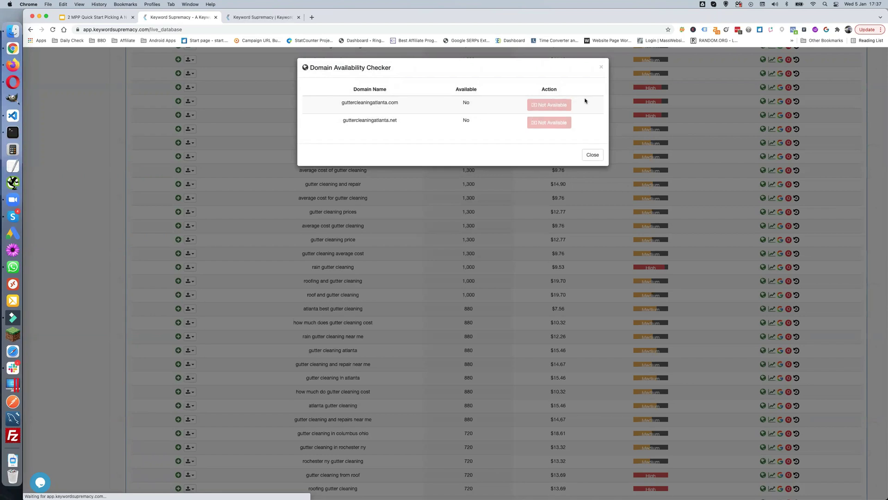
pyautogui.click(593, 154)
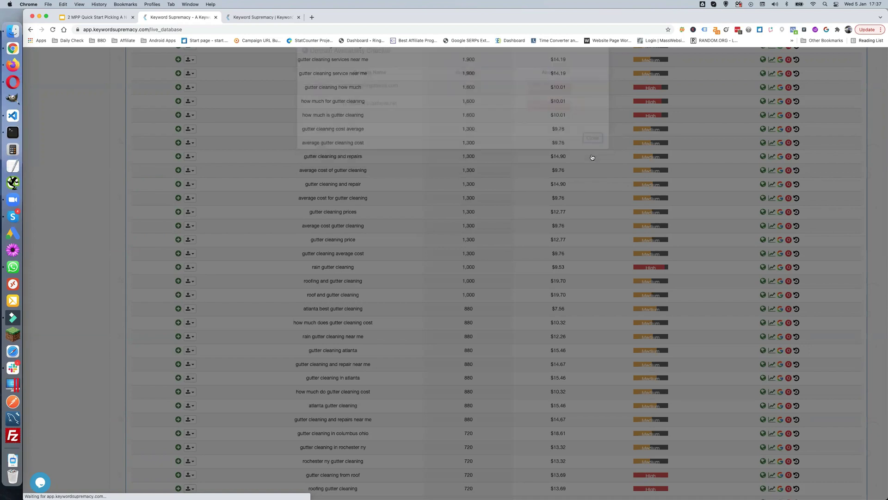
# Examine the Atlanta keyword variations and highlight "gutter cleaning atlanta" in the results
pyautogui.scroll(-1, 383, 313)
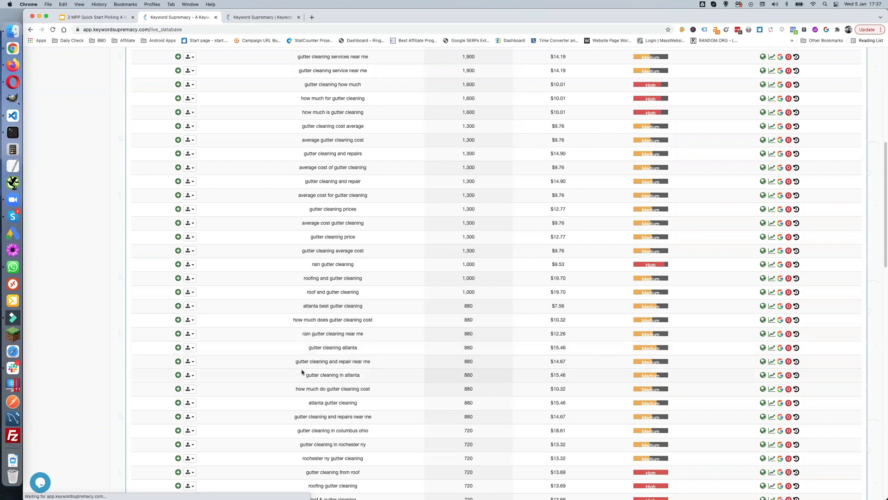
pyautogui.scroll(-1, 362, 378)
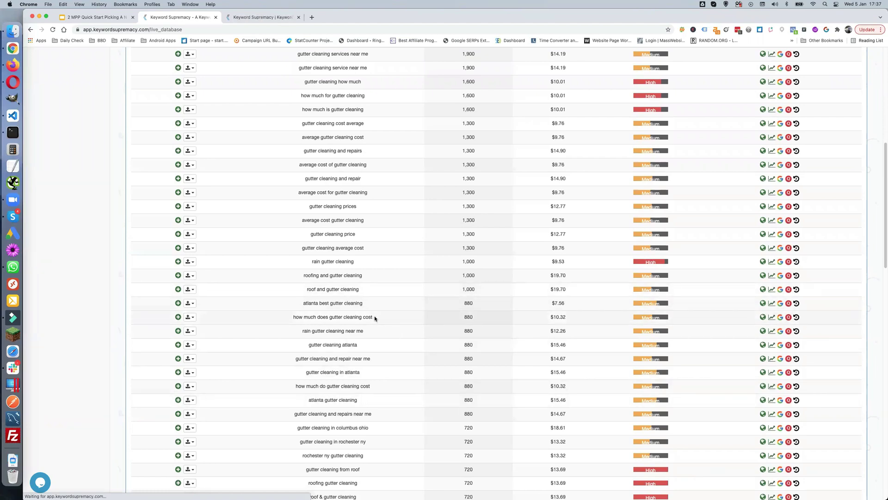
pyautogui.scroll(-1, 373, 324)
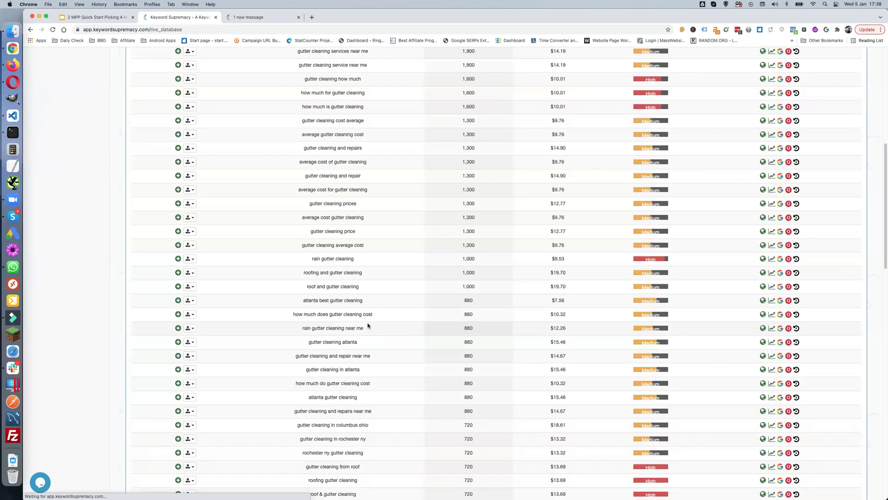
pyautogui.scroll(-1, 367, 319)
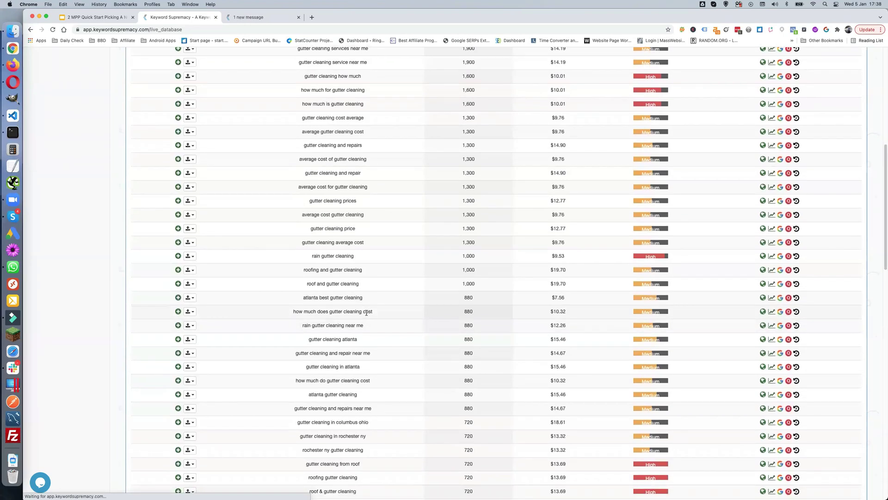
pyautogui.scroll(-1, 367, 314)
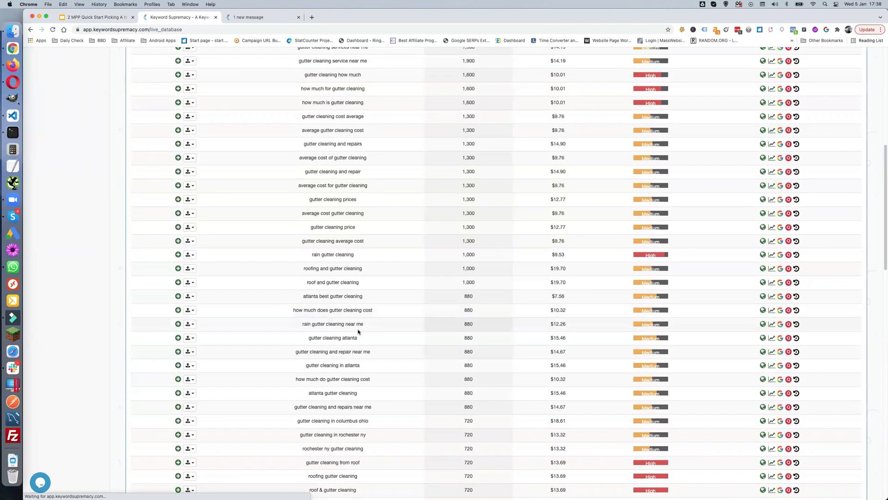
pyautogui.scroll(-1, 348, 335)
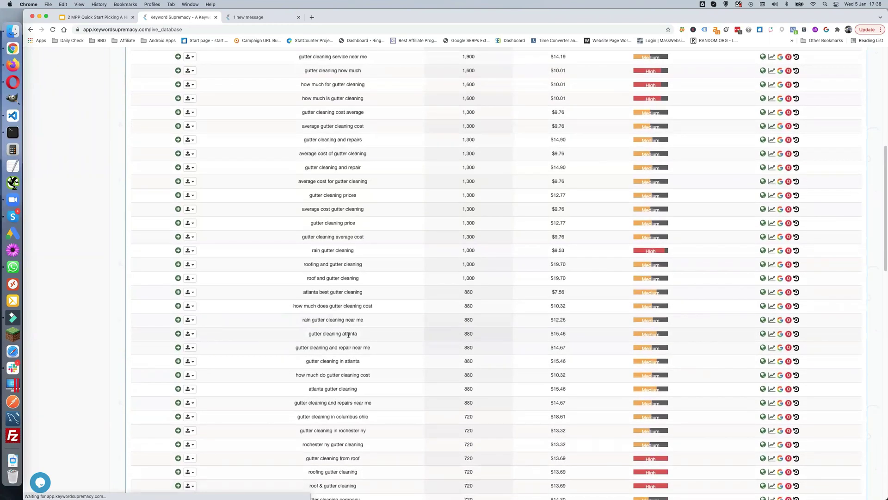
pyautogui.scroll(-1, 348, 337)
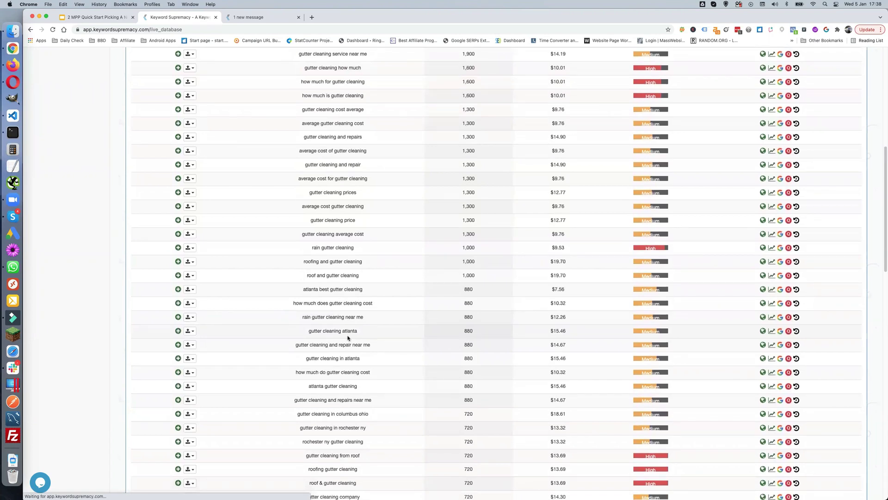
pyautogui.scroll(-1, 348, 337)
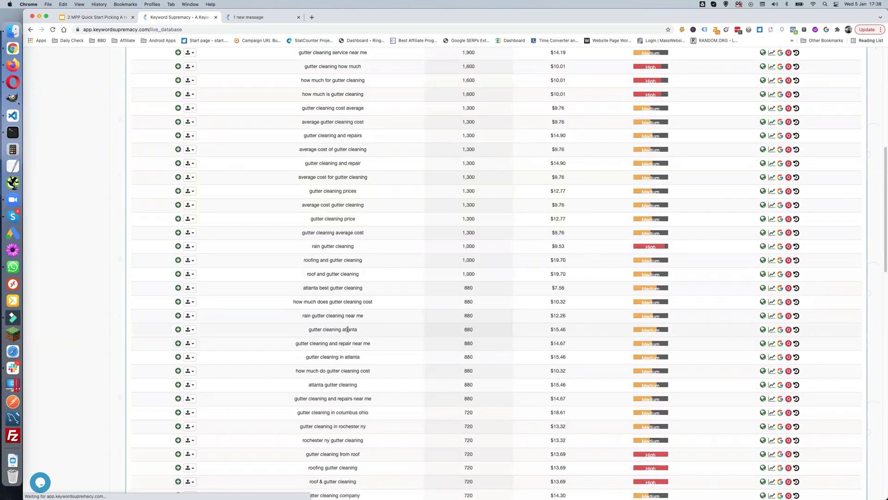
pyautogui.moveTo(310, 328); pyautogui.dragTo(377, 335)
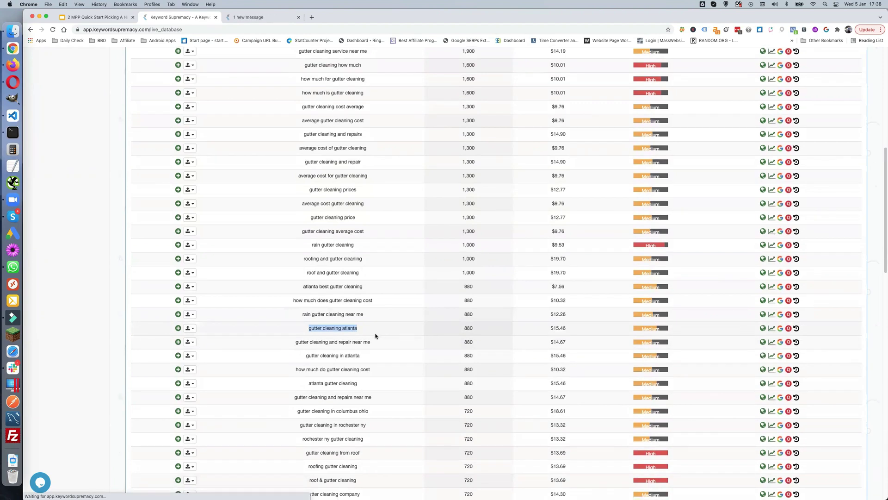
# Browse the results below the Atlanta terms for other city keywords such as Columbus, Rochester, Denver, Omaha and Charlotte, comparing their volume and cost per click
pyautogui.scroll(-1, 375, 335)
pyautogui.scroll(-3, 375, 335)
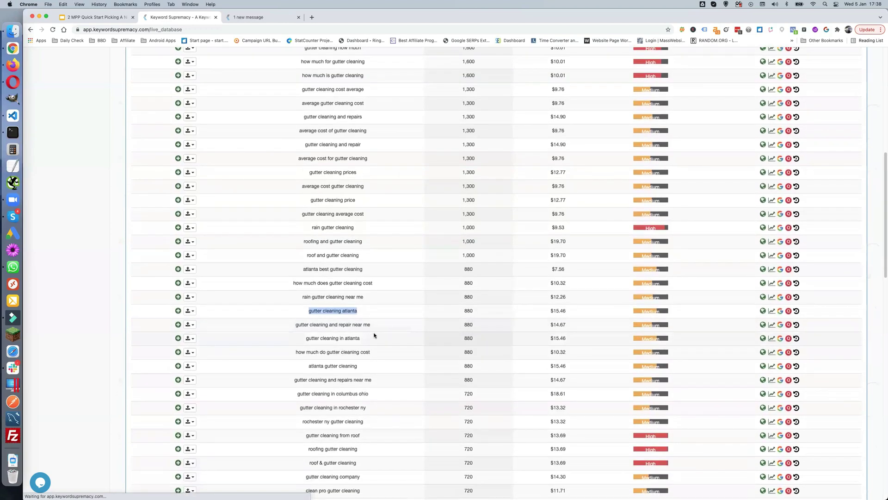
pyautogui.scroll(-4, 374, 336)
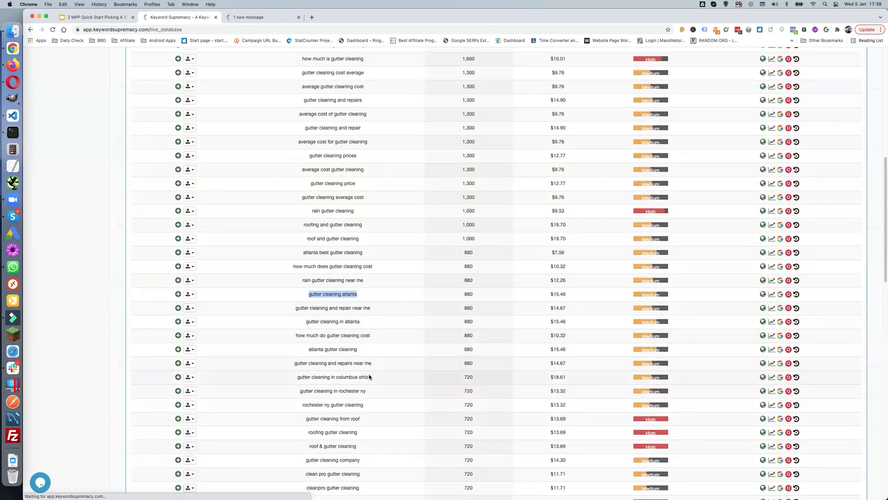
pyautogui.scroll(-2, 364, 376)
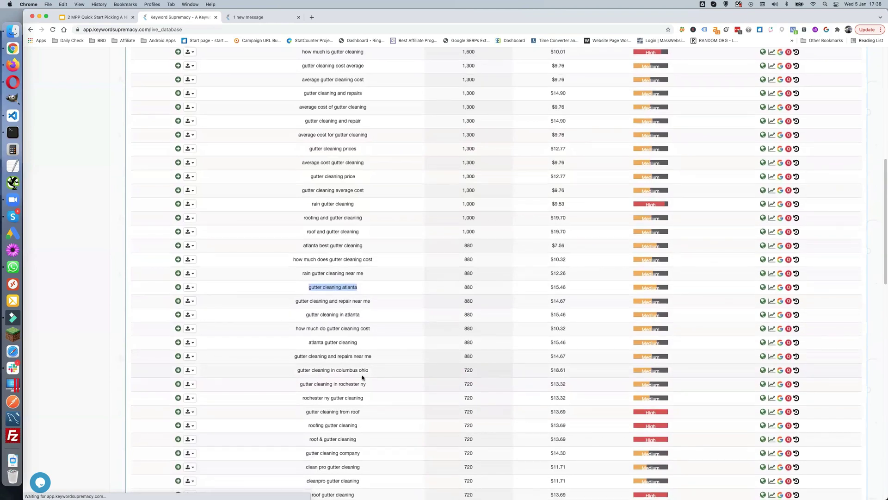
pyautogui.scroll(-8, 347, 387)
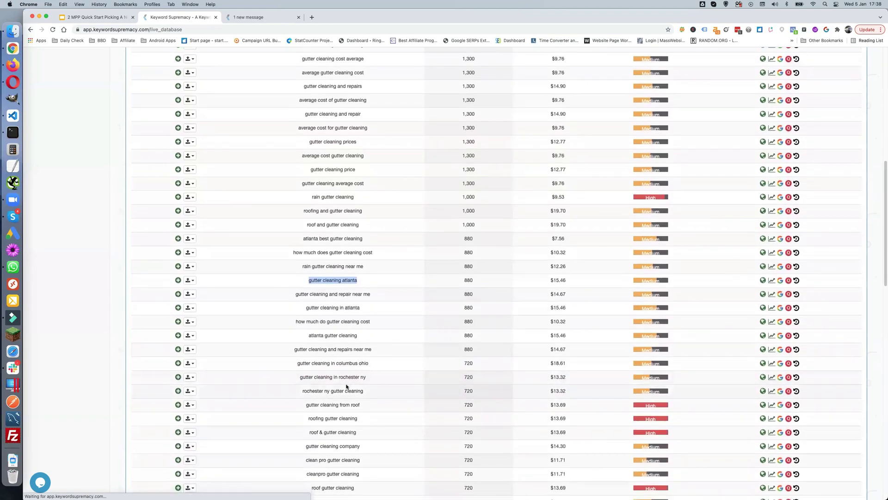
pyautogui.scroll(-8, 346, 383)
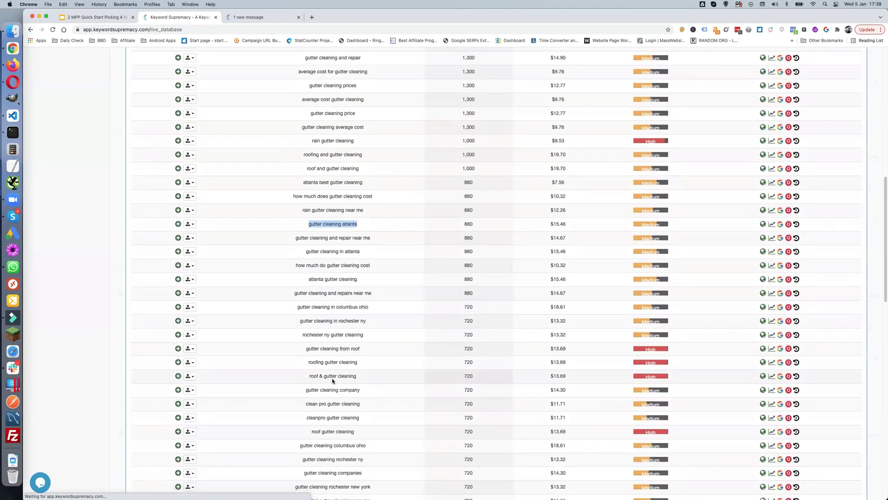
pyautogui.scroll(-12, 332, 380)
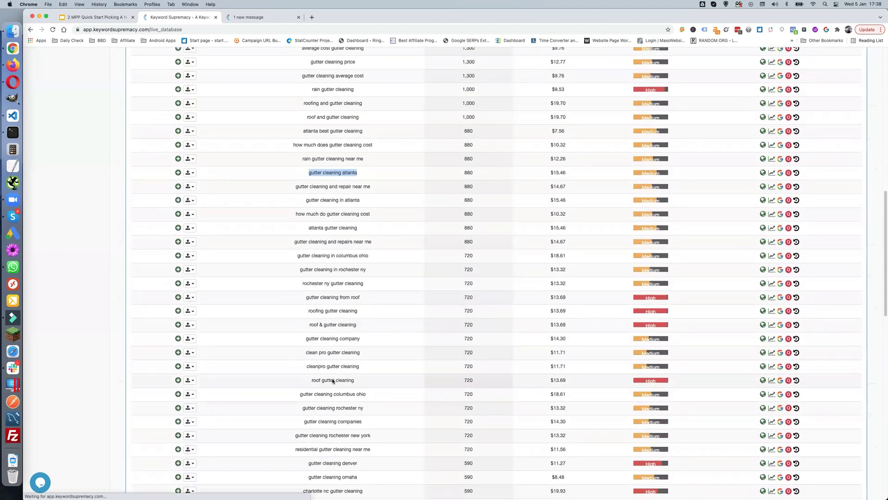
pyautogui.scroll(-1, 337, 382)
pyautogui.scroll(-18, 358, 397)
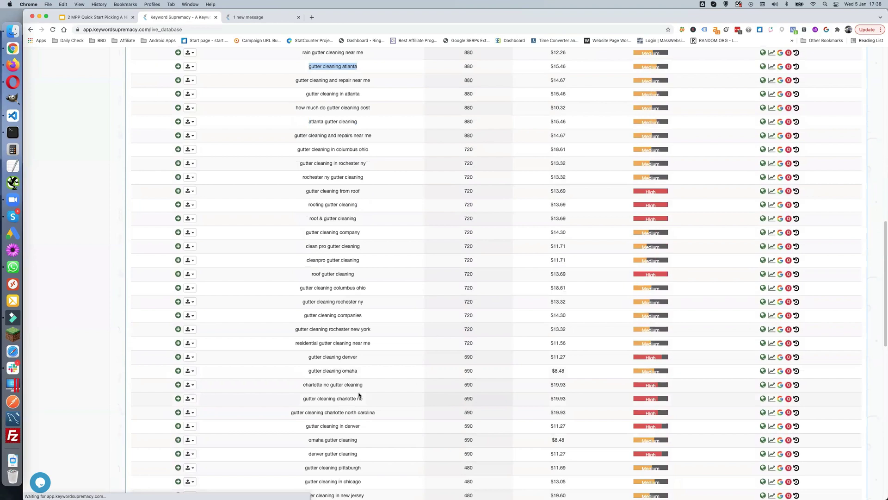
pyautogui.scroll(-9, 359, 394)
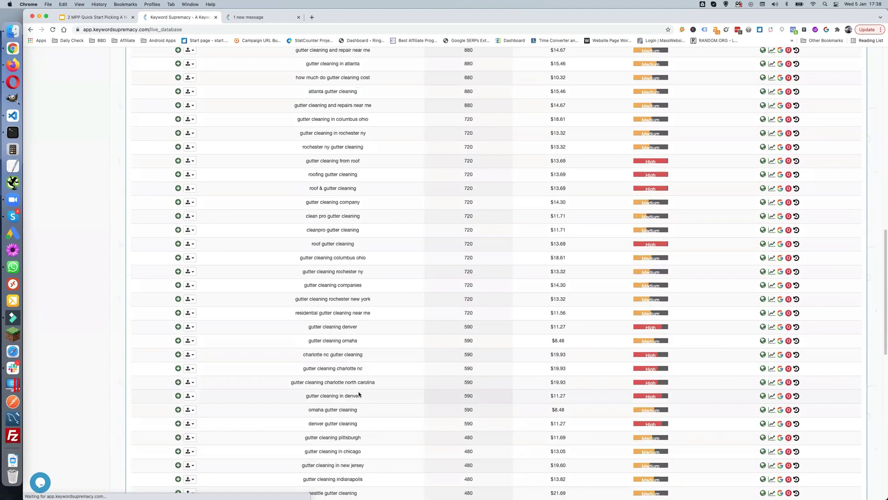
pyautogui.scroll(20, 359, 393)
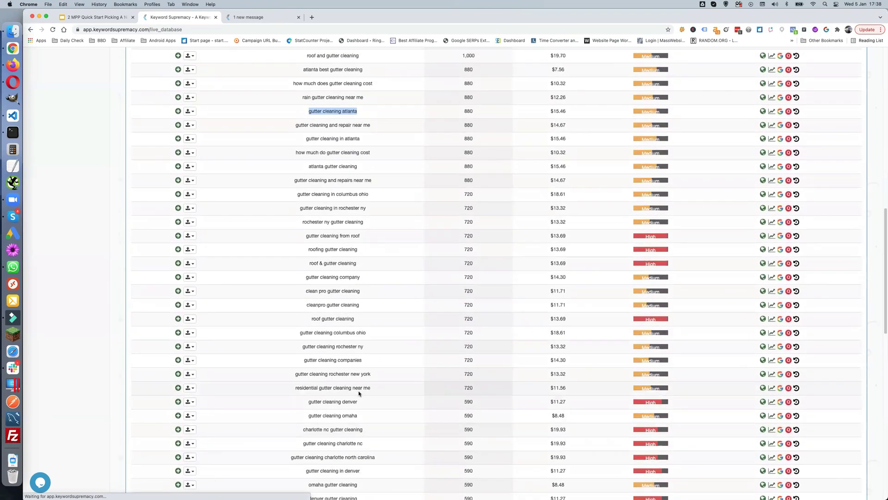
pyautogui.scroll(10, 359, 393)
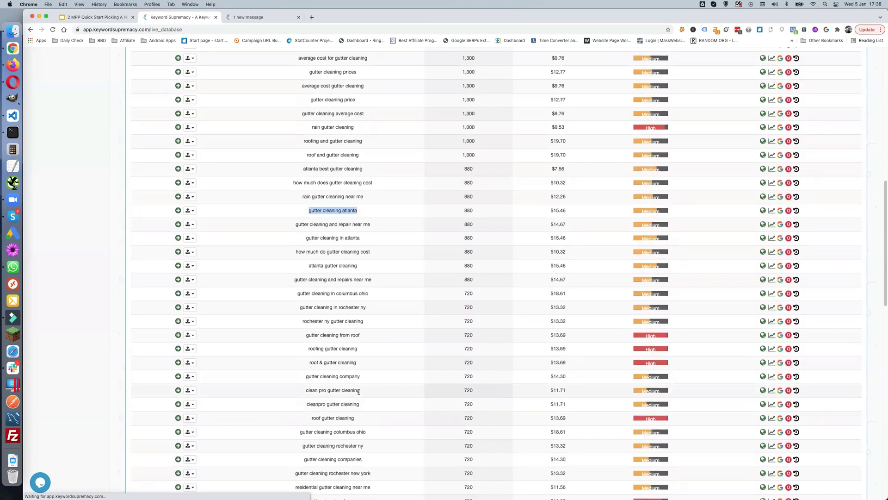
# Re-examine the gutter cleaning results between the Atlanta terms and the highest-volume keywords, comparing search volume and cost per click
pyautogui.scroll(6, 359, 394)
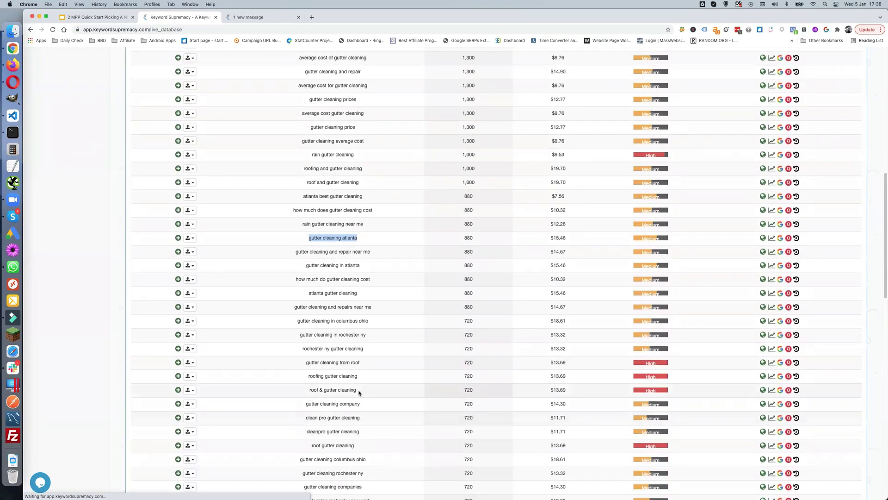
pyautogui.scroll(7, 359, 393)
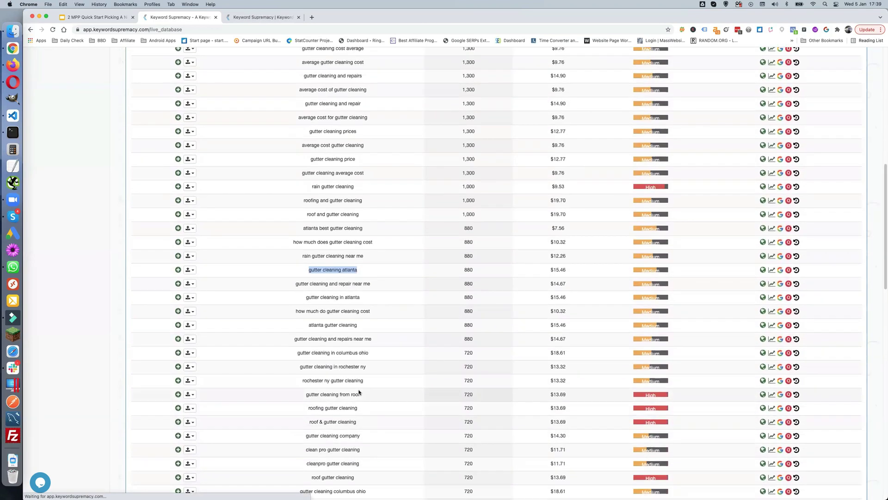
pyautogui.scroll(20, 359, 392)
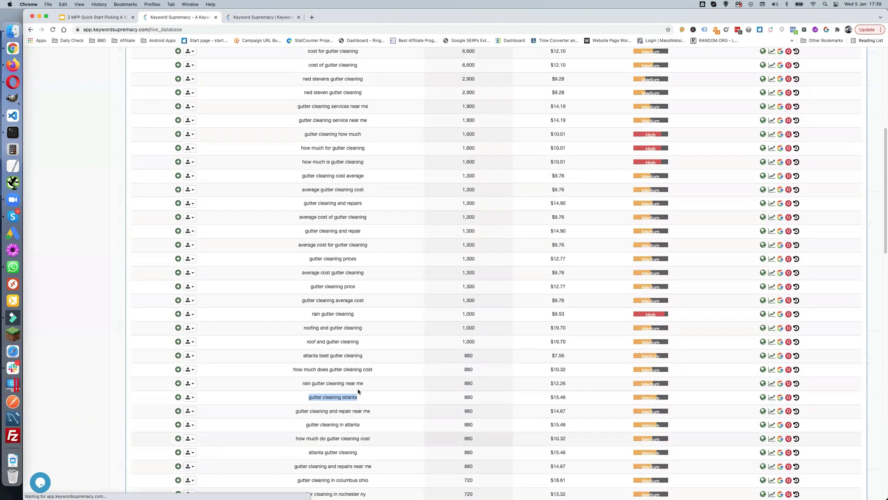
pyautogui.scroll(3, 359, 392)
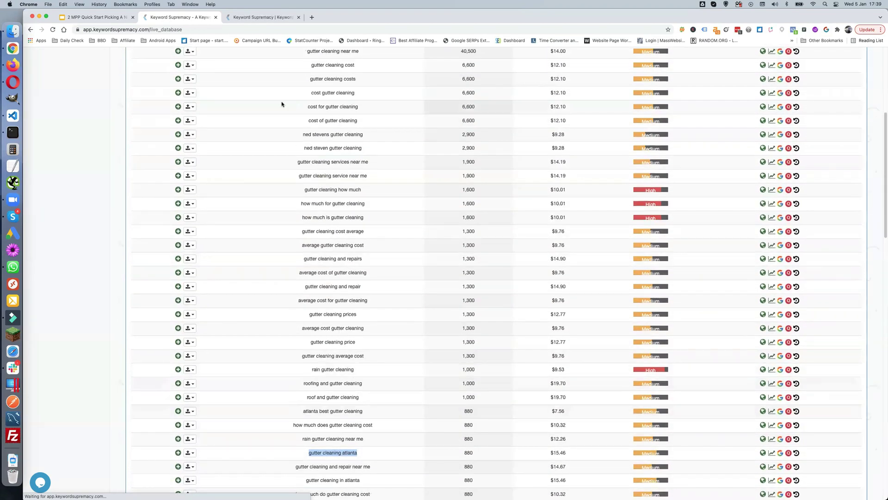
pyautogui.scroll(-17, 310, 277)
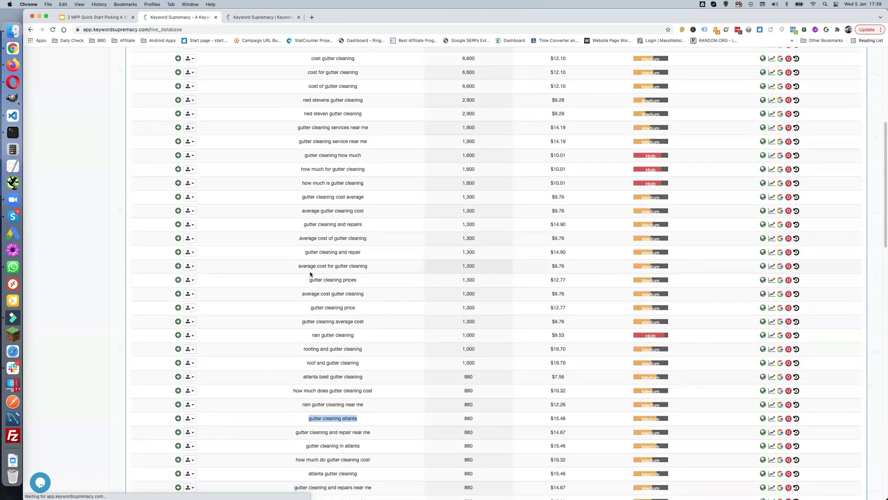
pyautogui.scroll(-20, 310, 272)
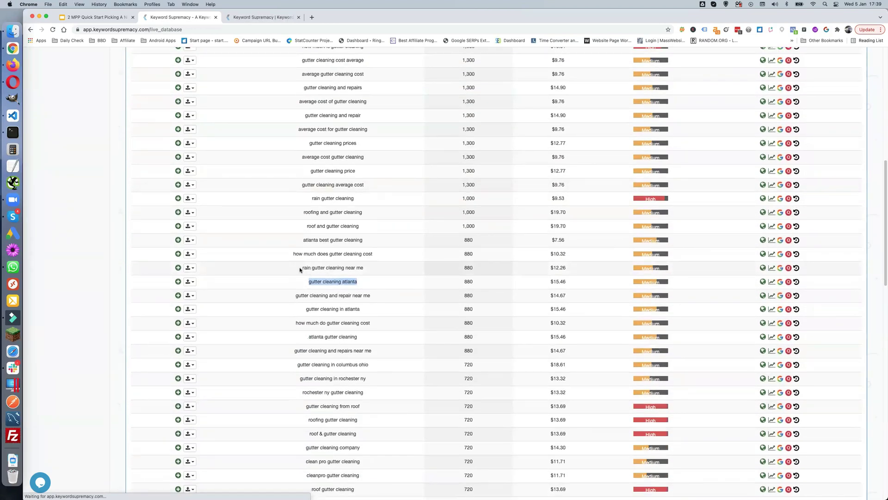
pyautogui.scroll(10, 299, 269)
pyautogui.scroll(1, 300, 268)
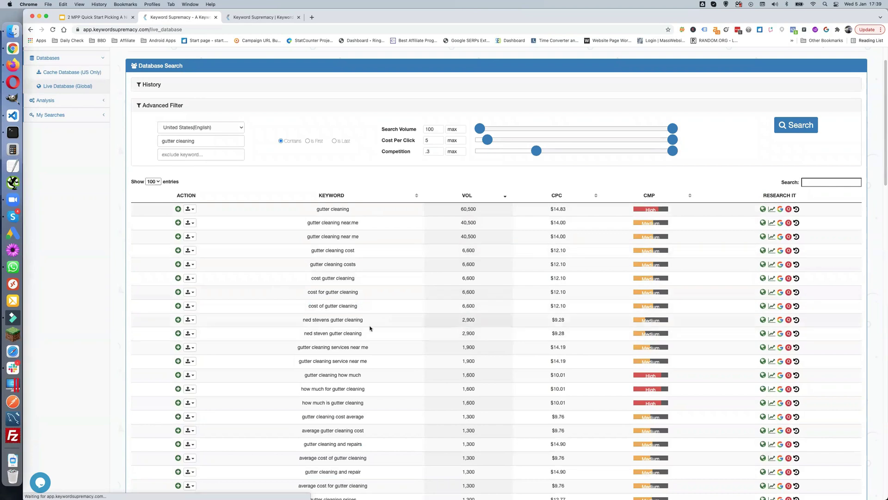
pyautogui.scroll(-3, 399, 309)
pyautogui.scroll(-2, 374, 323)
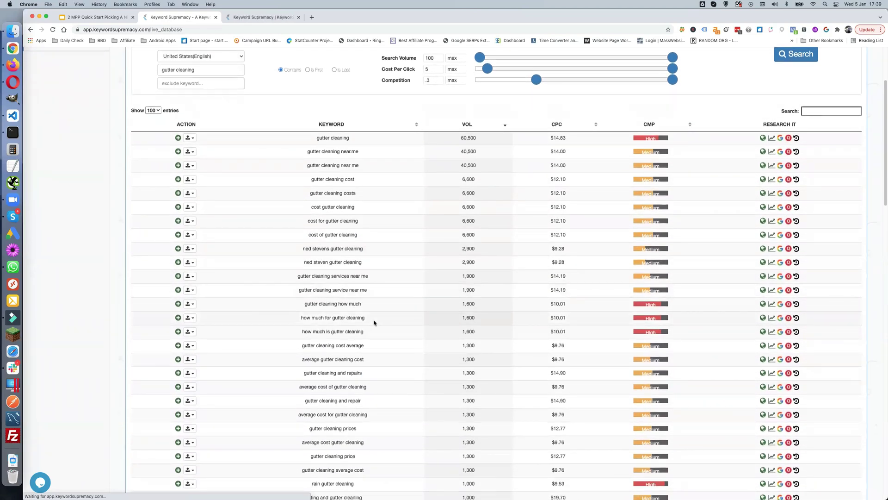
pyautogui.scroll(7, 374, 322)
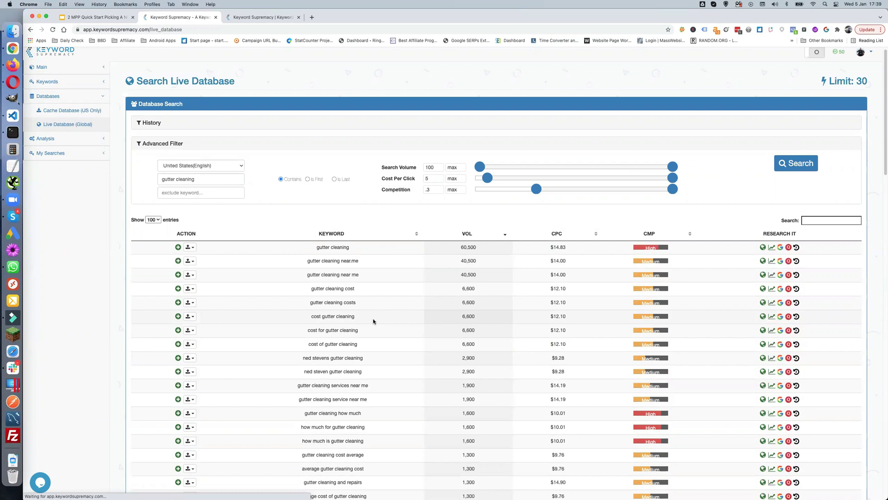
pyautogui.scroll(1, 373, 318)
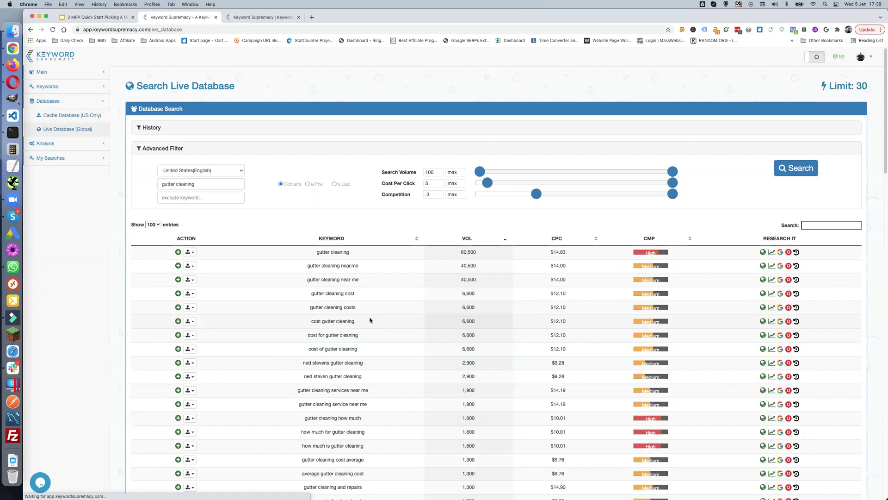
pyautogui.scroll(-3, 380, 326)
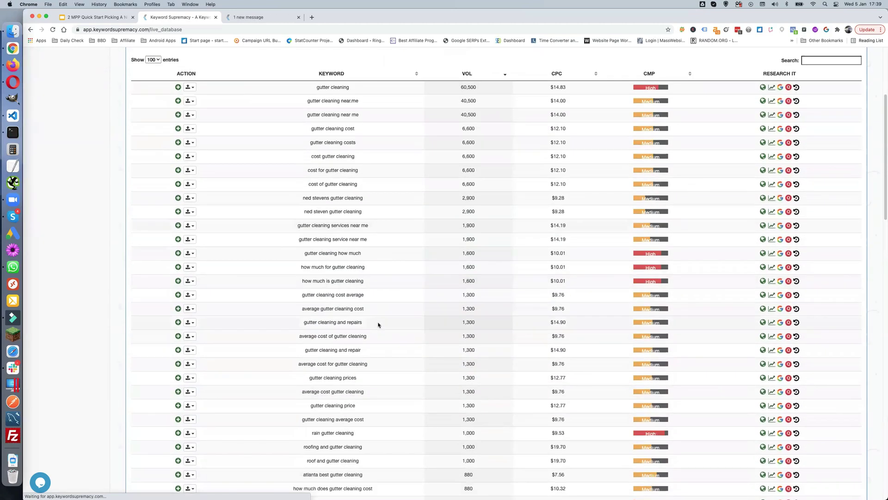
pyautogui.scroll(4, 378, 324)
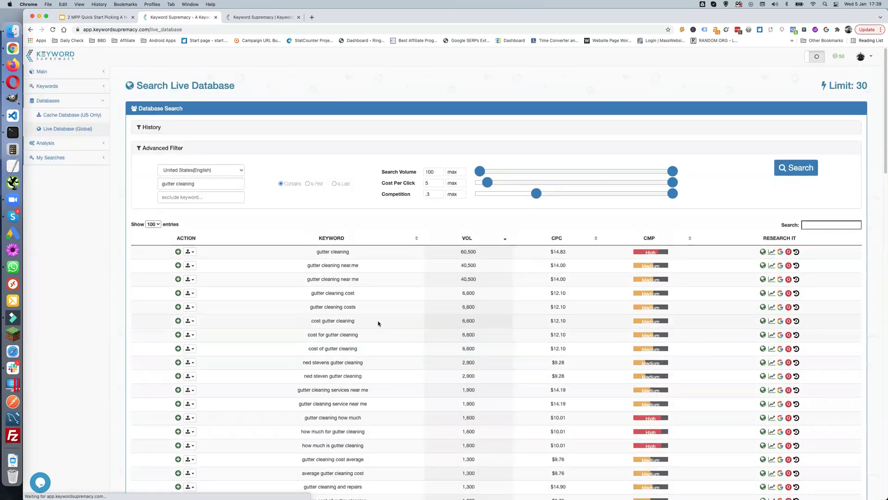
pyautogui.scroll(-7, 377, 322)
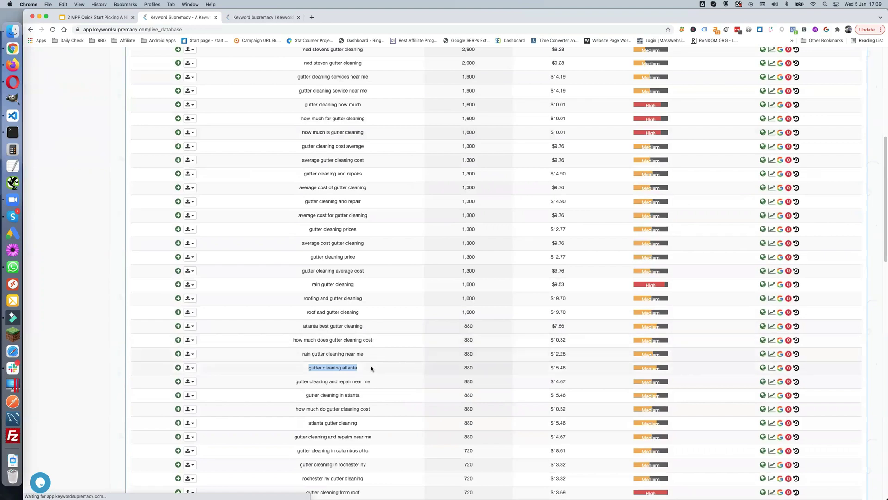
# Replace the live database search keyword with "atlanta"
pyautogui.scroll(9, 354, 365)
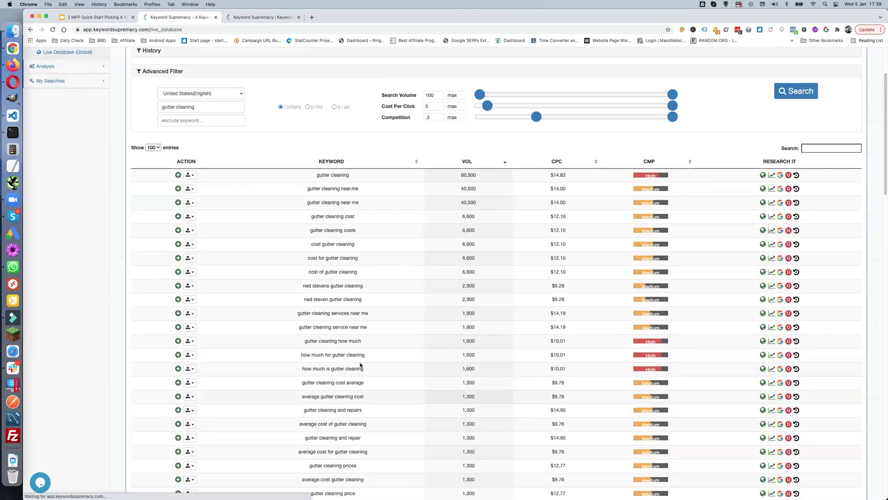
pyautogui.moveTo(198, 184); pyautogui.dragTo(163, 185)
pyautogui.write('atlanta')
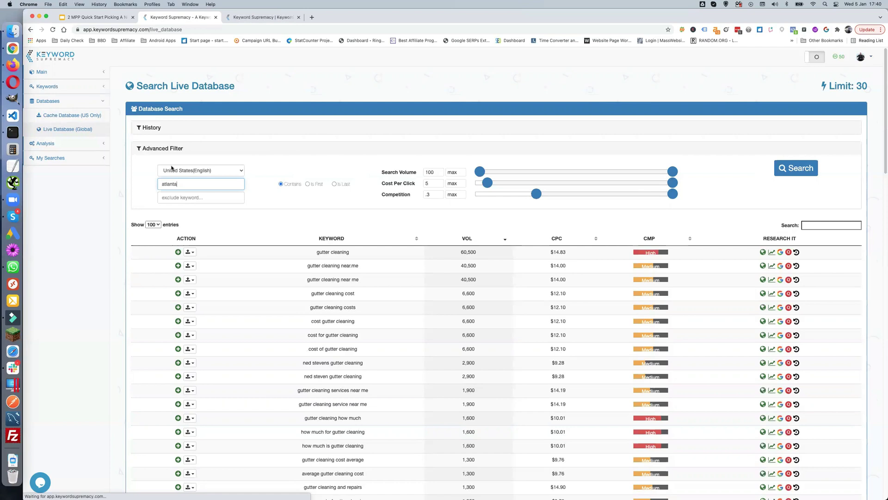
# Switch to Firefox, look up Atlanta, GA in Google Maps and examine the city boundary and surrounding towns
pyautogui.click(12, 64)
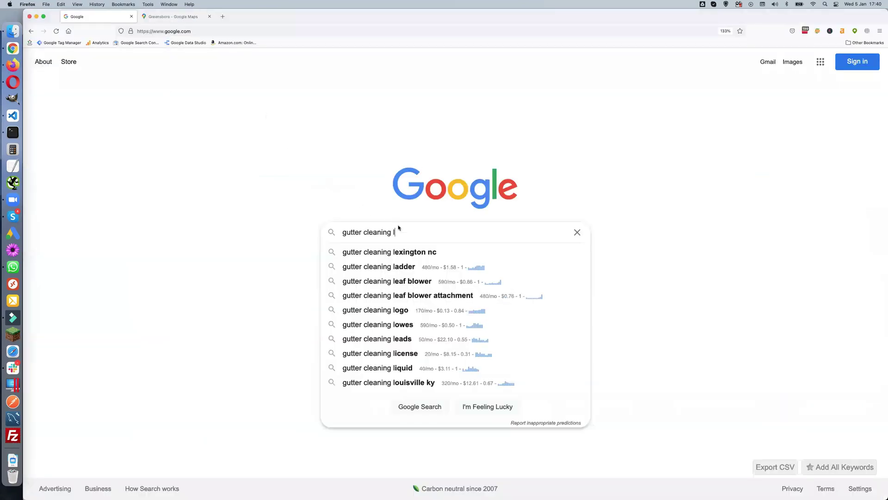
pyautogui.click(158, 17)
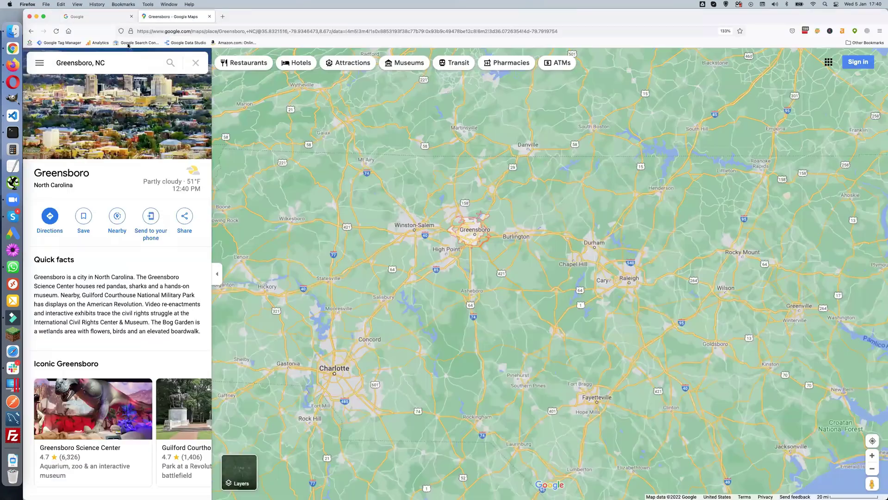
pyautogui.click(113, 60)
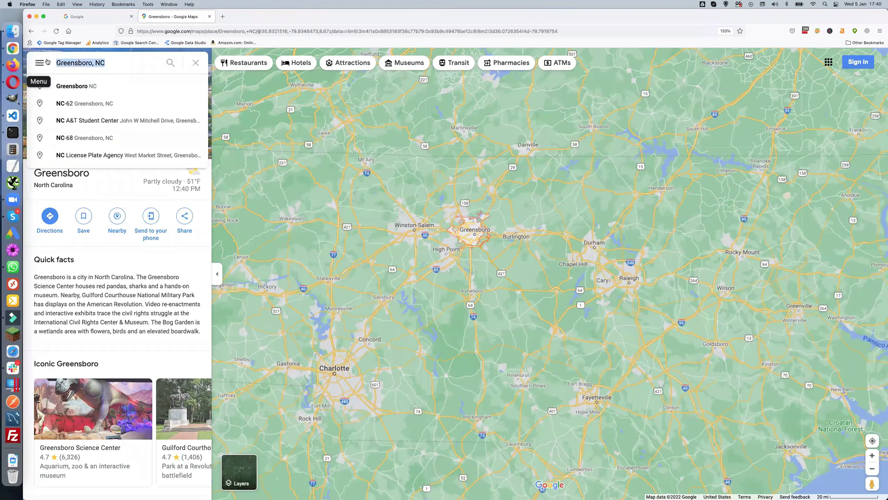
pyautogui.write('atlanta')
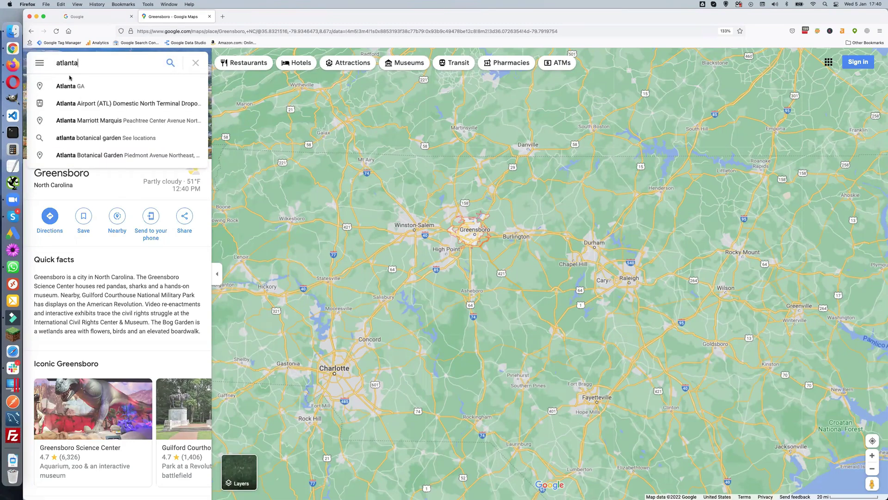
pyautogui.click(82, 87)
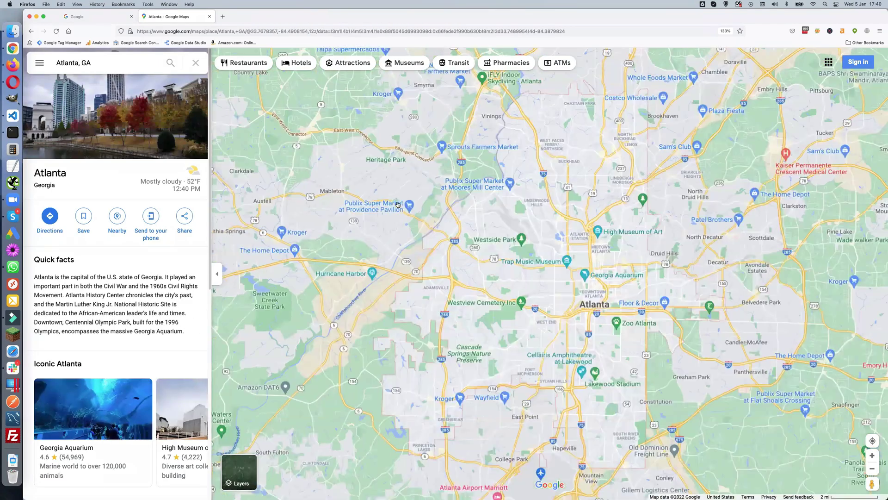
pyautogui.scroll(-3, 398, 204)
pyautogui.moveTo(397, 203)
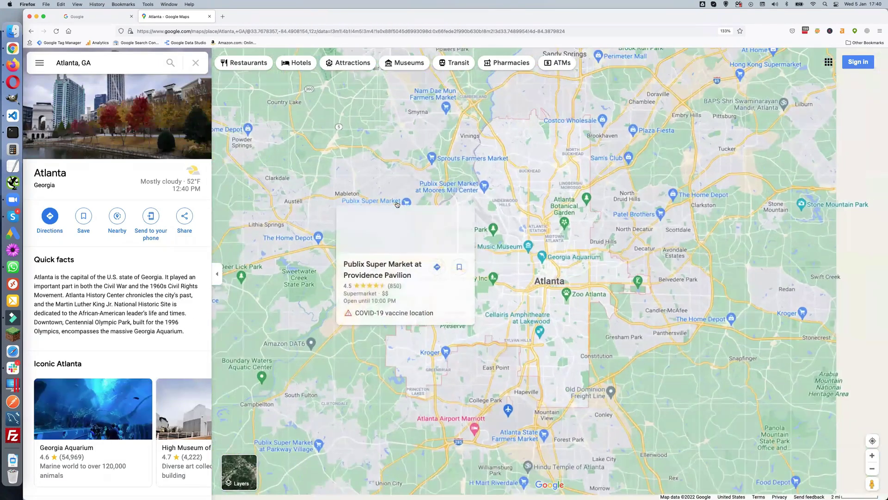
pyautogui.scroll(-3, 397, 202)
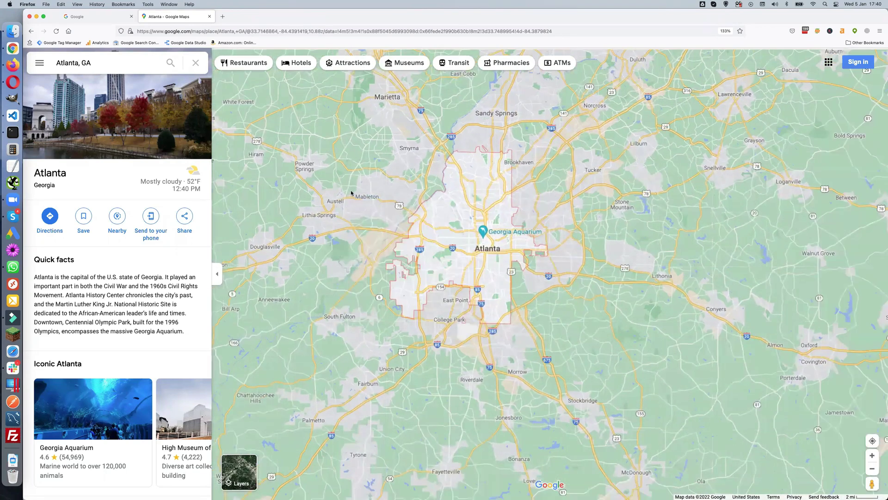
pyautogui.scroll(-6, 351, 193)
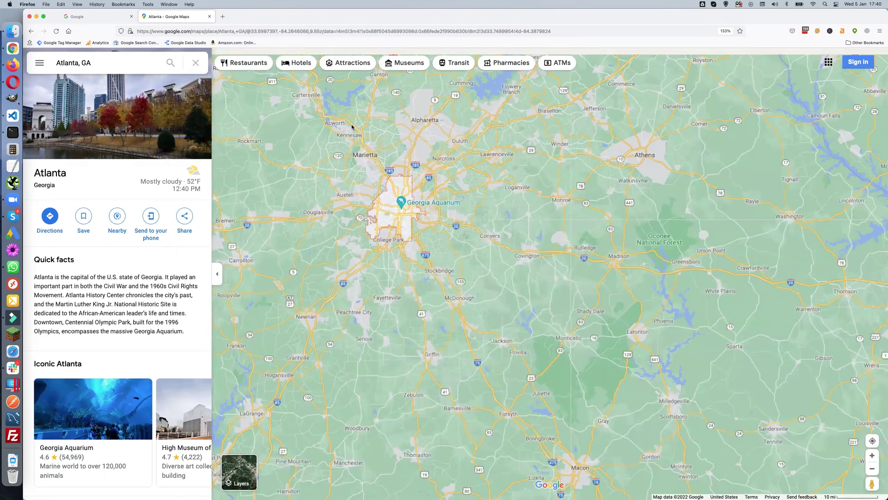
pyautogui.click(97, 15)
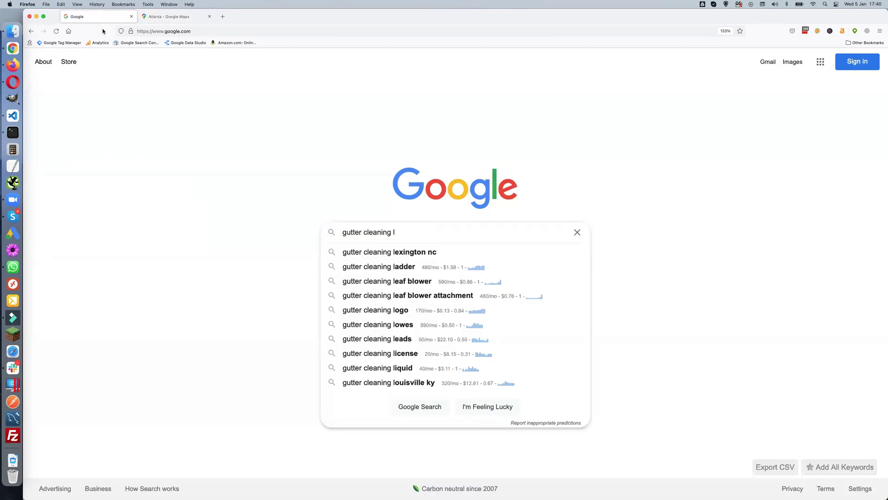
# Switch back to Chrome, run the live database search for "atlanta" and dismiss the auto-save notice
pyautogui.click(13, 49)
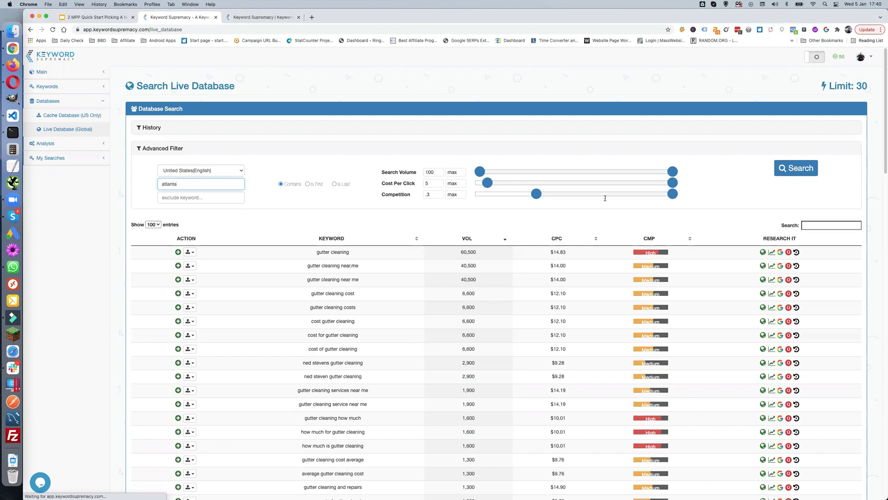
pyautogui.click(804, 171)
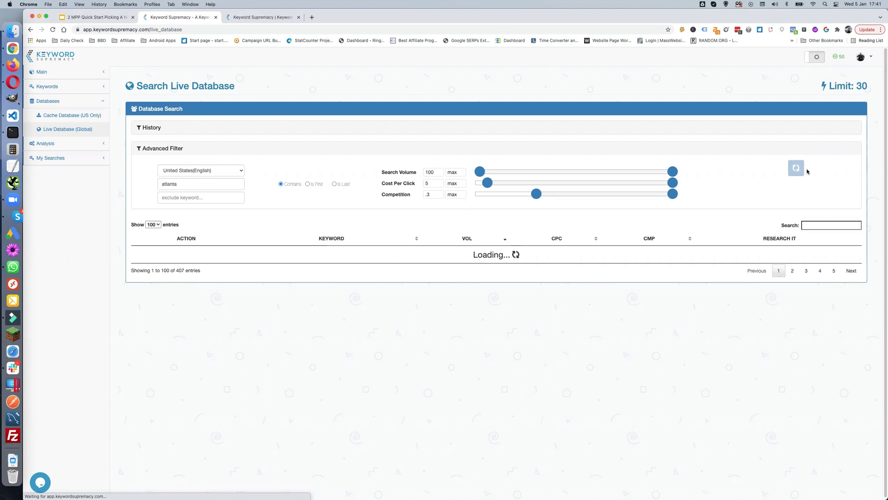
pyautogui.click(11, 116)
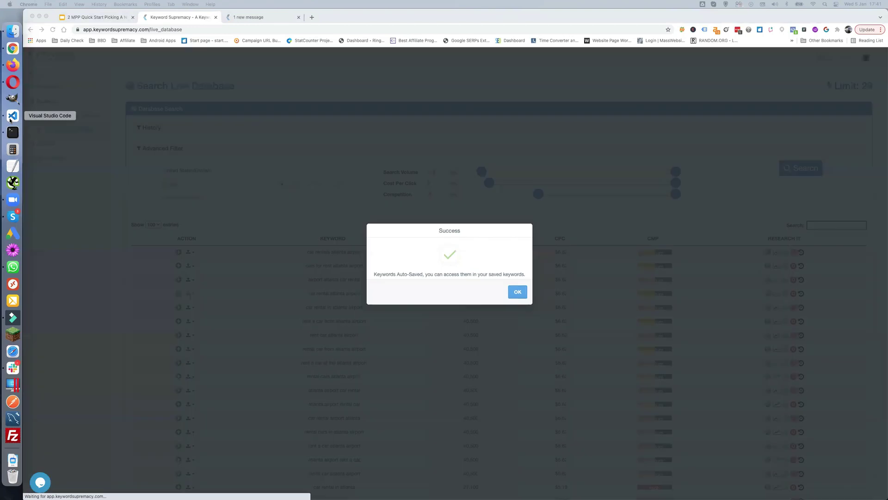
pyautogui.click(518, 293)
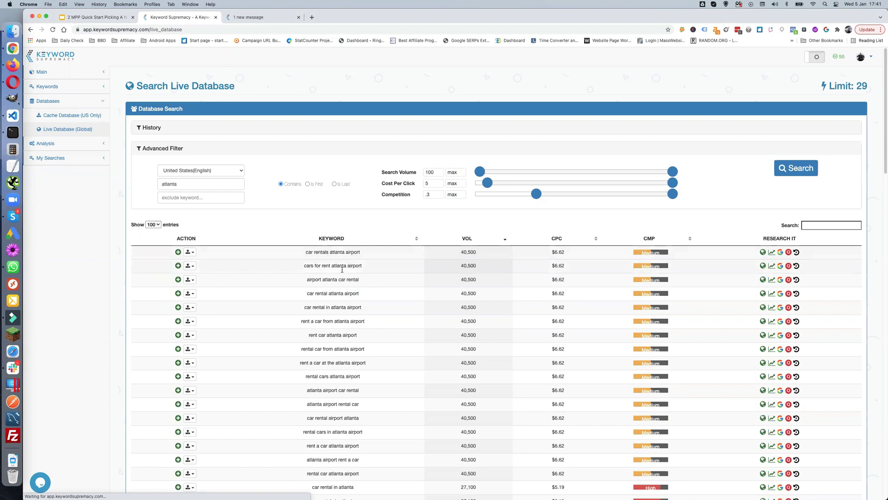
# Examine the highest-volume Atlanta results, comparing search volume, cost per click and competition for the airport and city car rental keywords
pyautogui.scroll(-1, 338, 287)
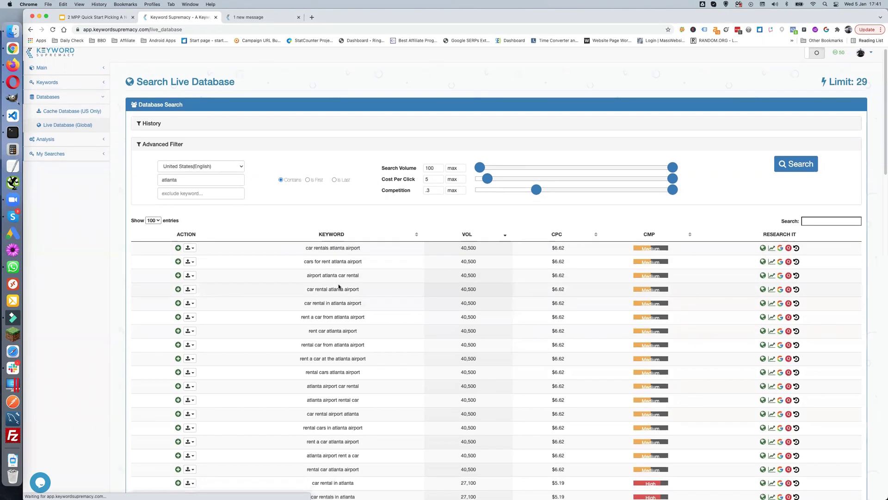
pyautogui.scroll(-2, 339, 282)
pyautogui.scroll(-2, 340, 283)
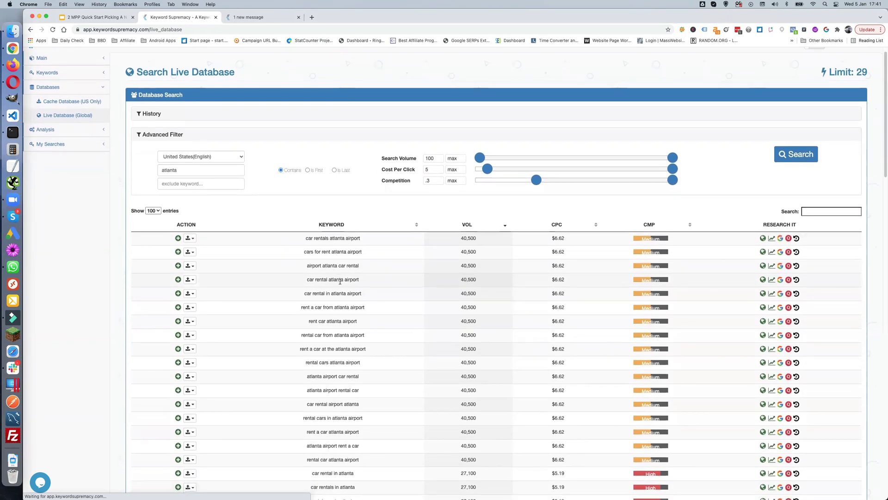
pyautogui.scroll(-2, 330, 288)
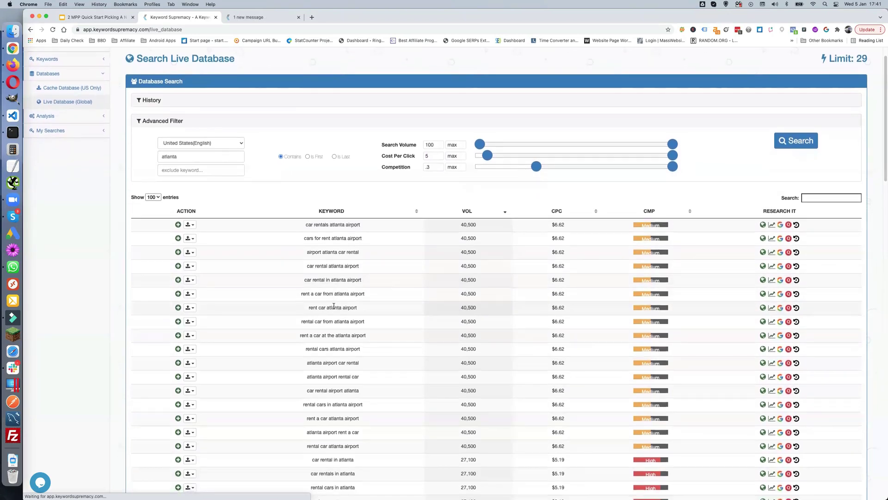
pyautogui.scroll(-5, 334, 303)
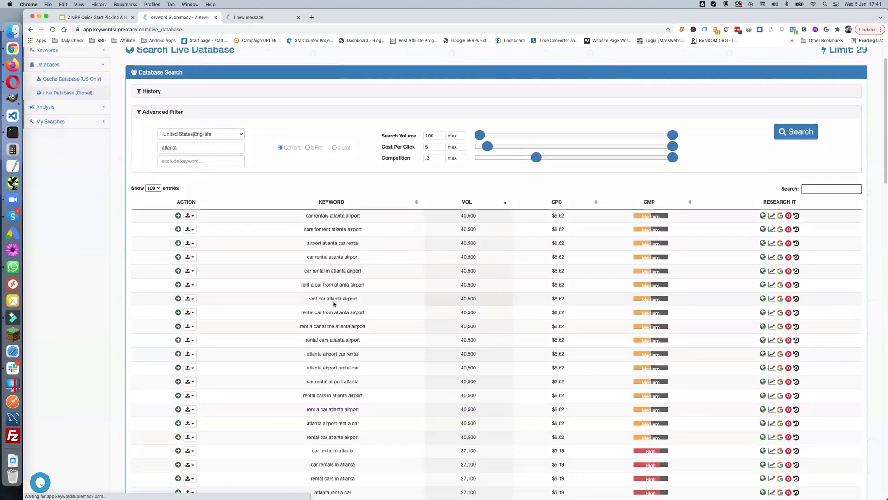
pyautogui.scroll(-5, 334, 300)
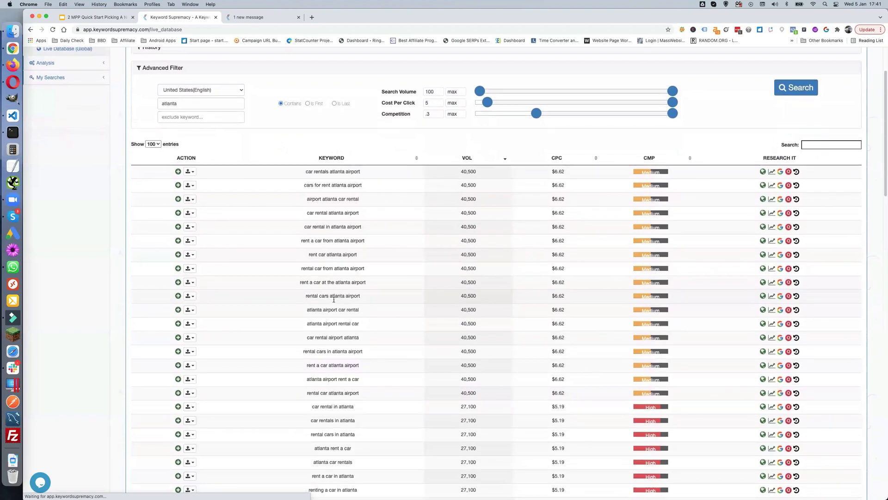
pyautogui.scroll(-2, 334, 301)
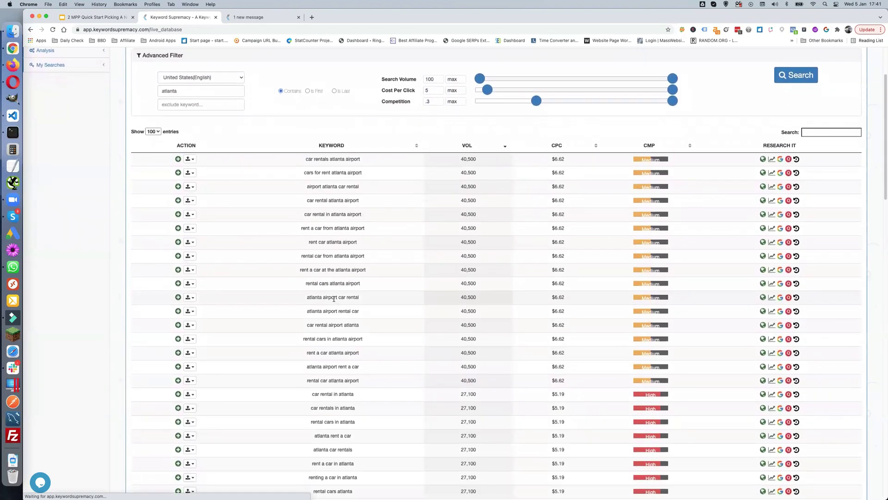
pyautogui.scroll(-8, 334, 300)
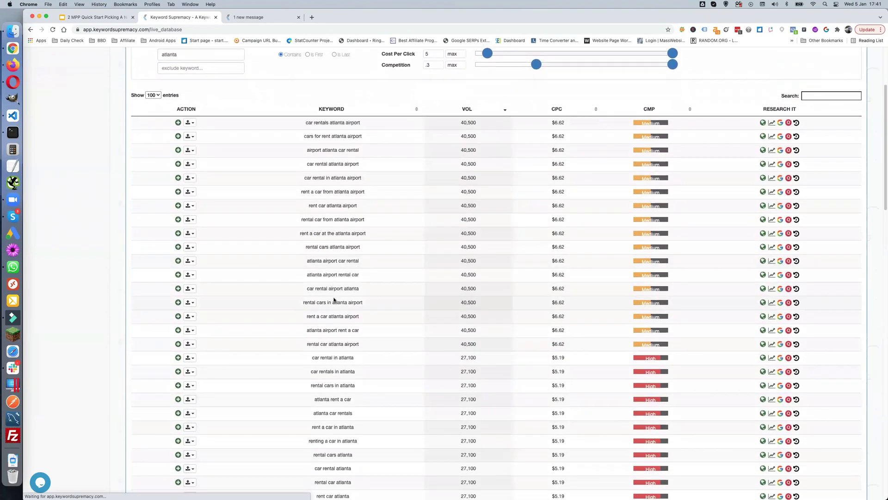
pyautogui.scroll(-10, 333, 300)
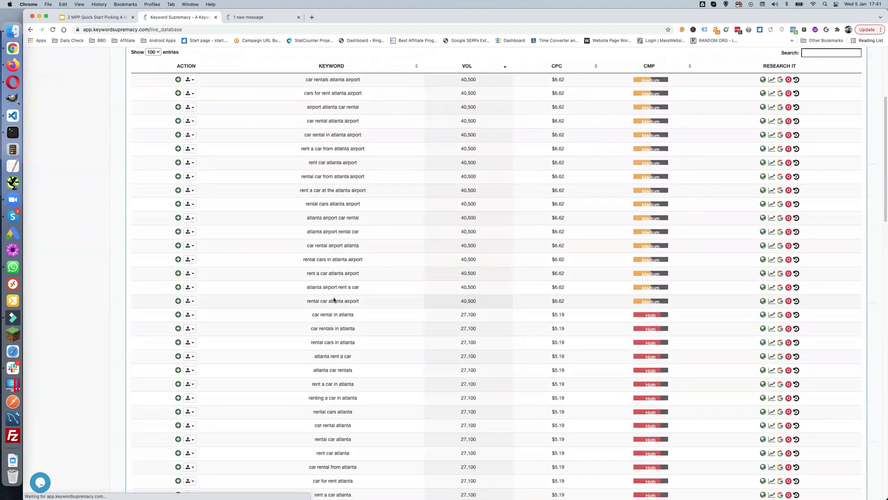
pyautogui.scroll(-11, 334, 300)
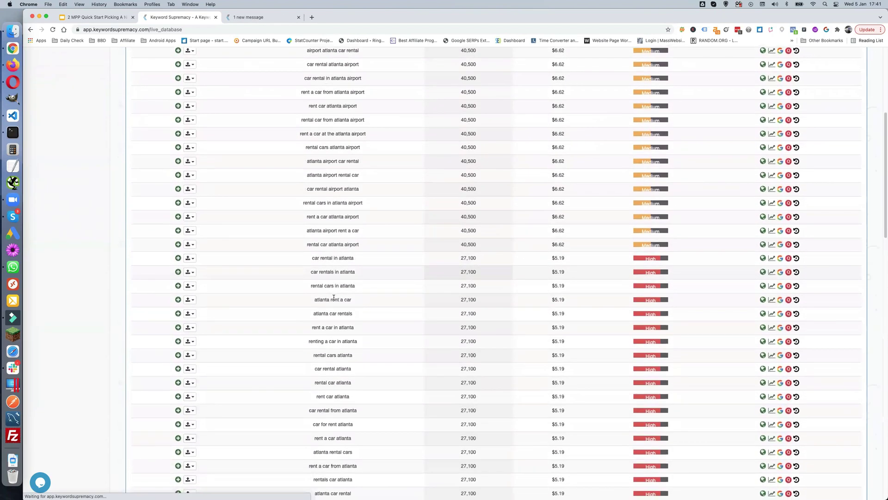
pyautogui.scroll(-6, 334, 300)
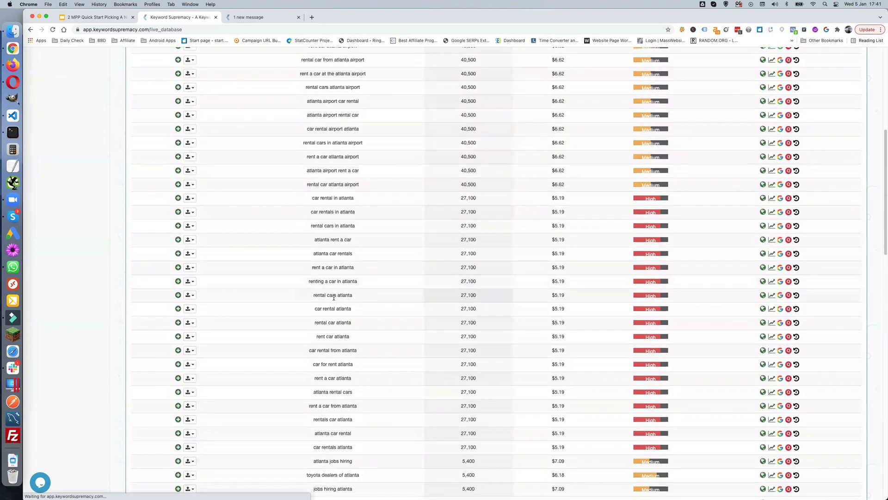
# Review the Atlanta job hiring and Toyota dealership keywords below the car rental terms for local niche ideas
pyautogui.scroll(-16, 333, 297)
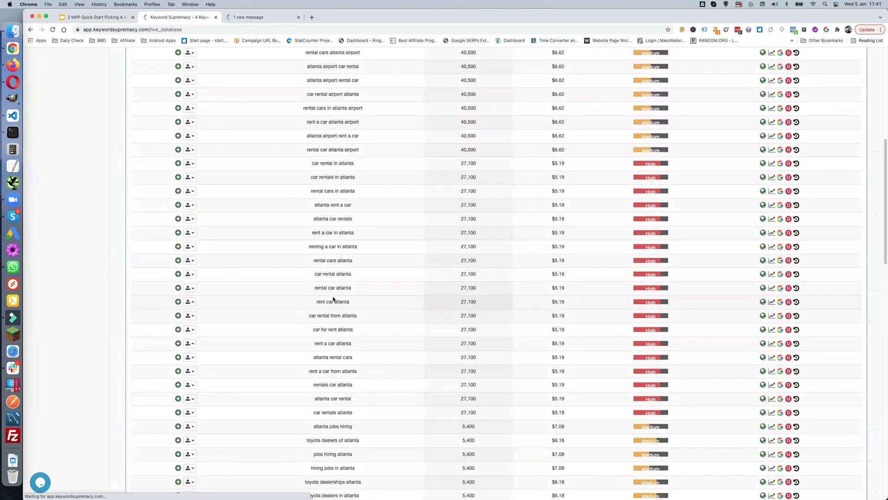
pyautogui.scroll(-10, 333, 298)
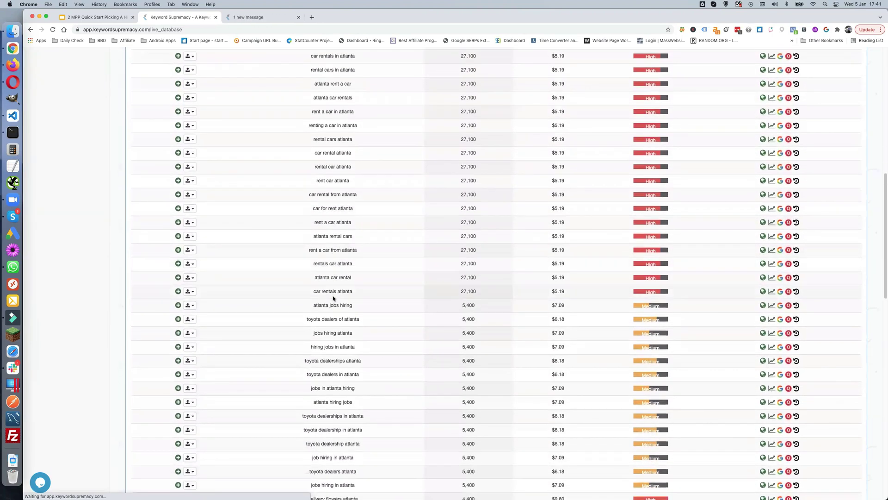
pyautogui.scroll(-2, 333, 298)
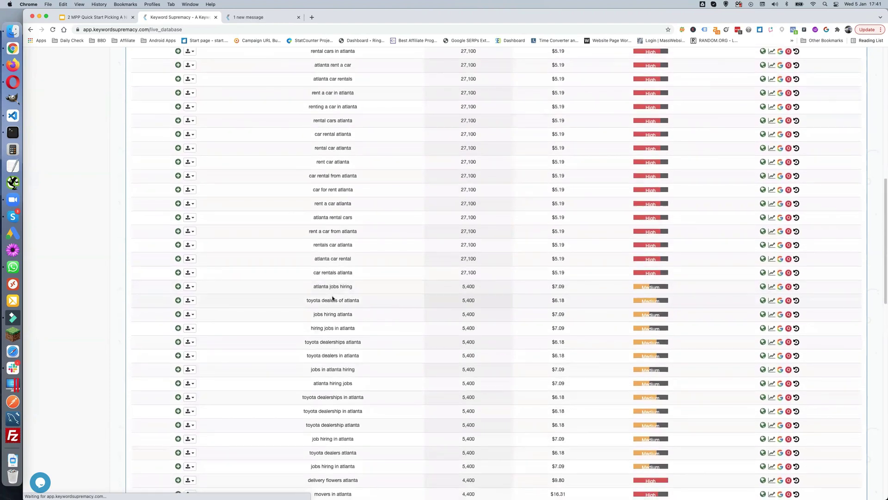
pyautogui.scroll(-4, 357, 302)
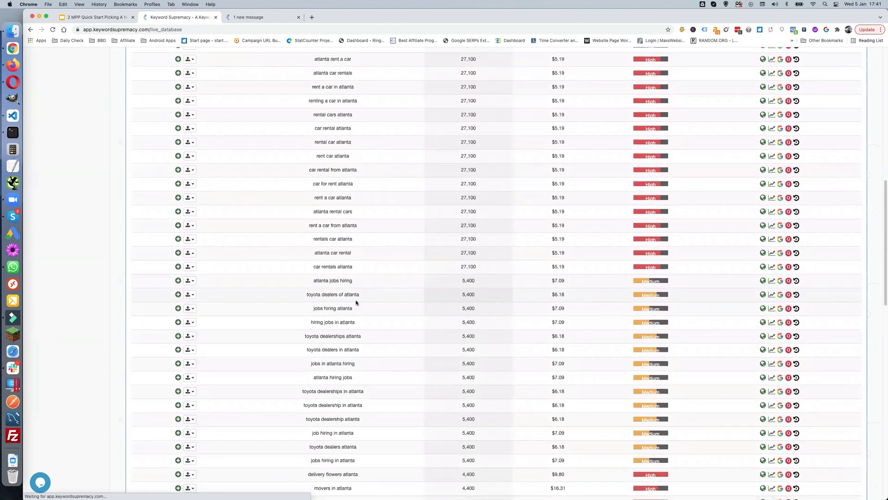
pyautogui.scroll(-6, 355, 300)
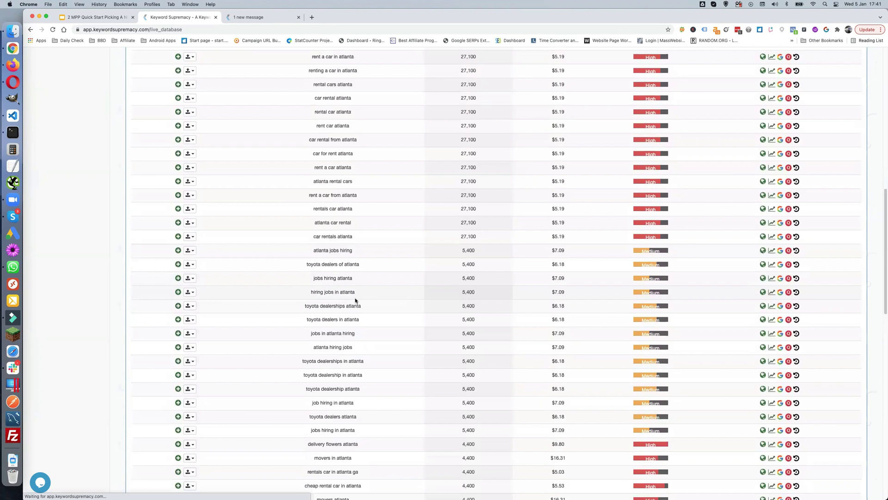
pyautogui.scroll(-8, 353, 299)
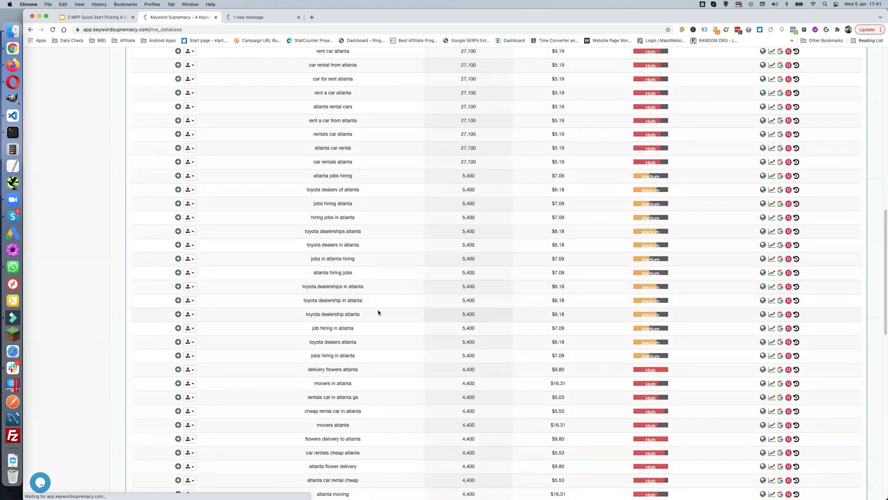
pyautogui.scroll(-6, 351, 293)
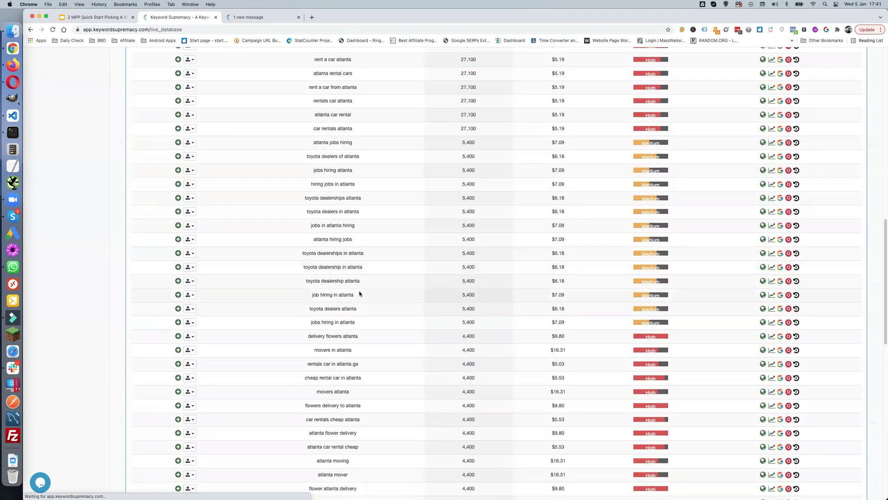
pyautogui.scroll(-6, 359, 292)
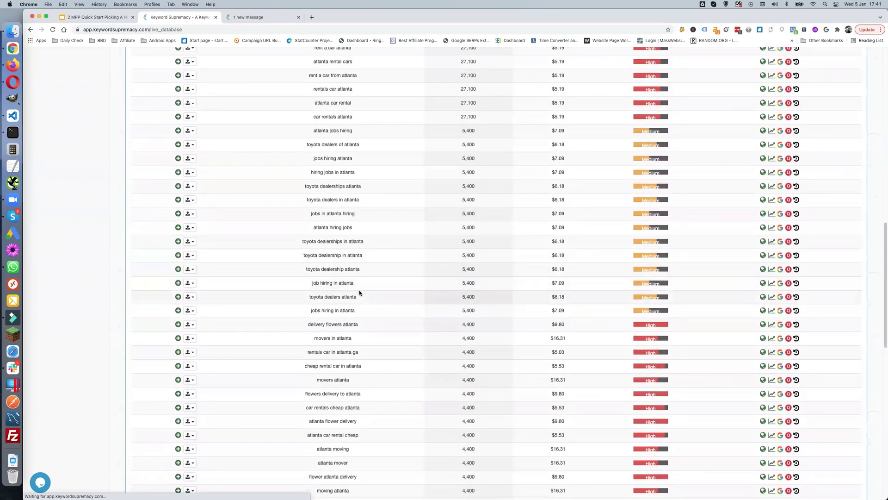
# Examine the Atlanta flower delivery and mover keywords, highlighting "movers in atlanta" and "movers atlanta" in the results
pyautogui.scroll(-1, 360, 293)
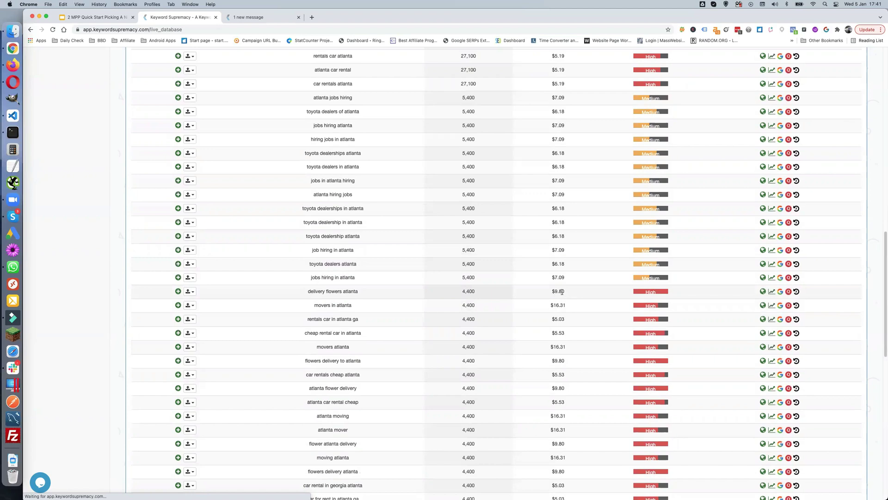
pyautogui.scroll(-1, 319, 291)
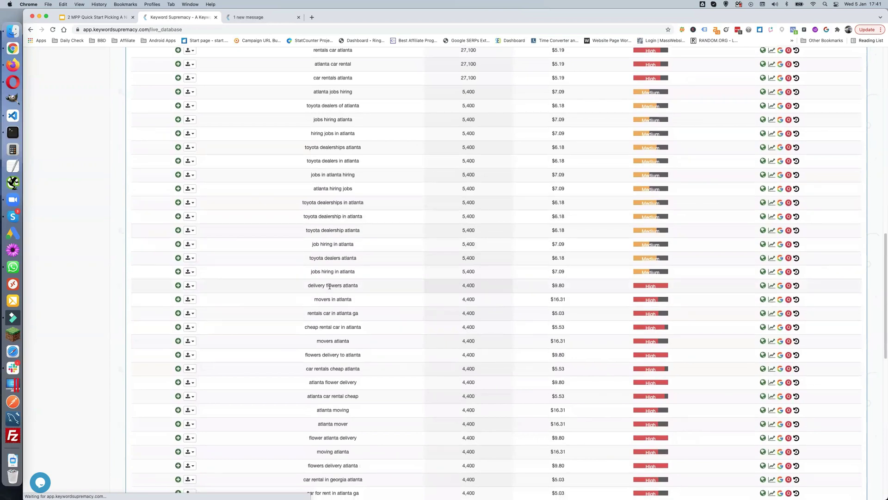
pyautogui.scroll(-1, 330, 286)
pyautogui.scroll(-2, 331, 278)
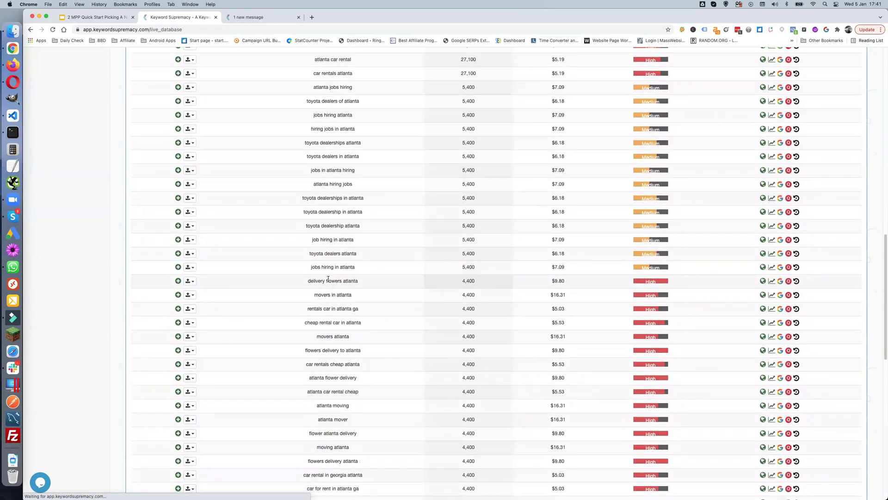
pyautogui.scroll(-1, 327, 276)
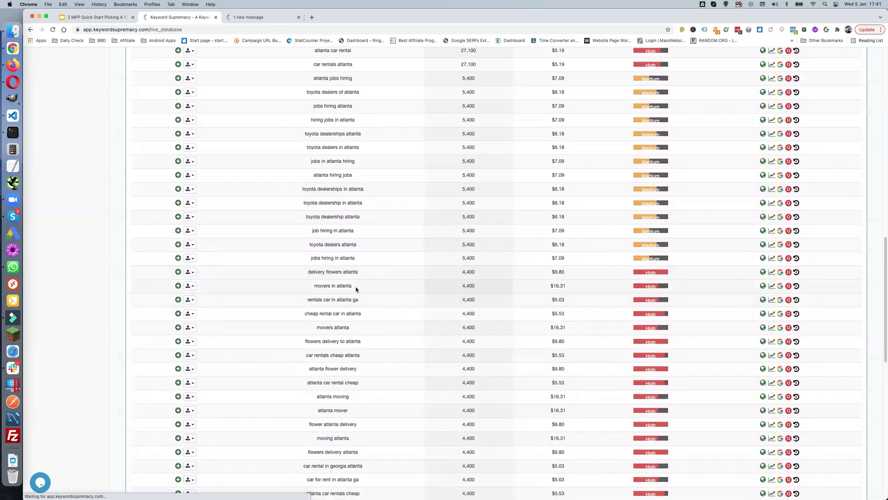
pyautogui.moveTo(356, 288); pyautogui.dragTo(292, 285)
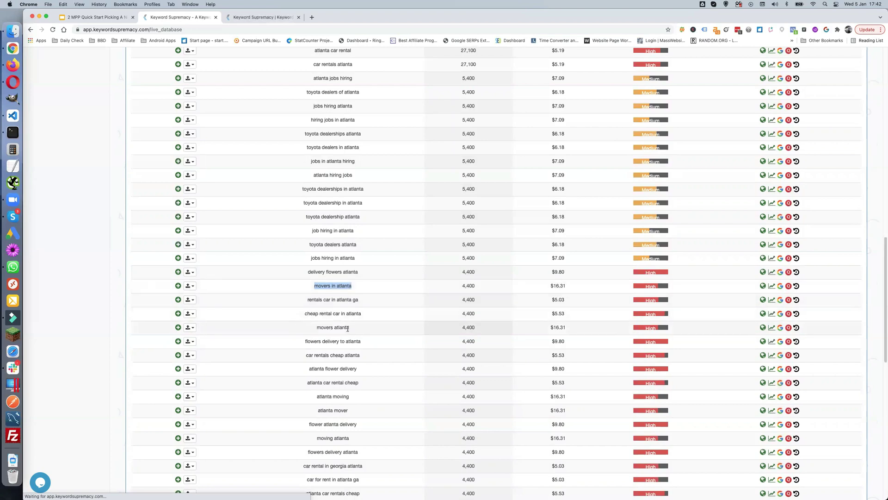
pyautogui.moveTo(317, 327); pyautogui.dragTo(364, 333)
# Look through the results below "movers atlanta", comparing the moving, flower delivery and cheap car rental variations
pyautogui.scroll(-3, 364, 332)
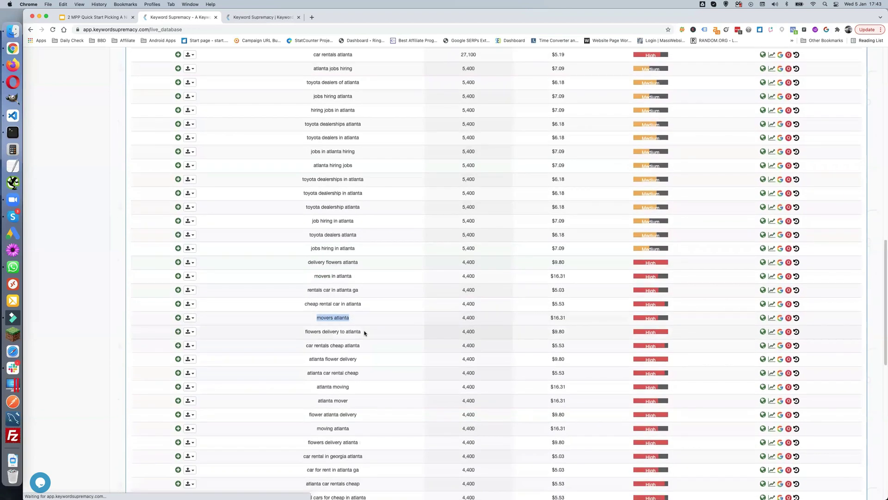
pyautogui.scroll(-1, 364, 333)
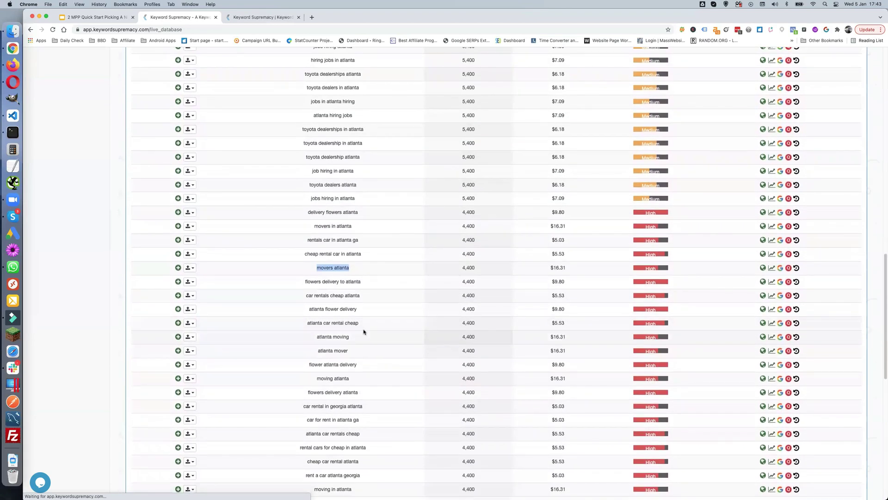
pyautogui.scroll(1, 352, 320)
pyautogui.scroll(-5, 351, 320)
pyautogui.scroll(-1, 352, 320)
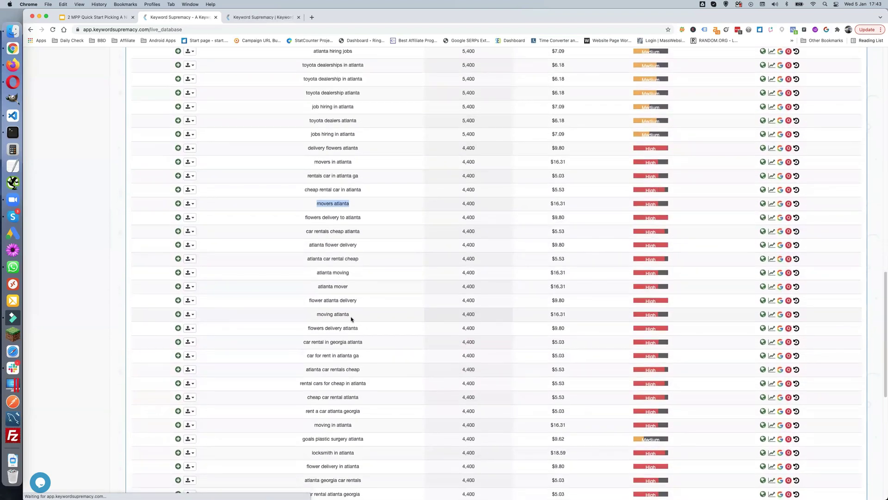
pyautogui.scroll(-1, 351, 318)
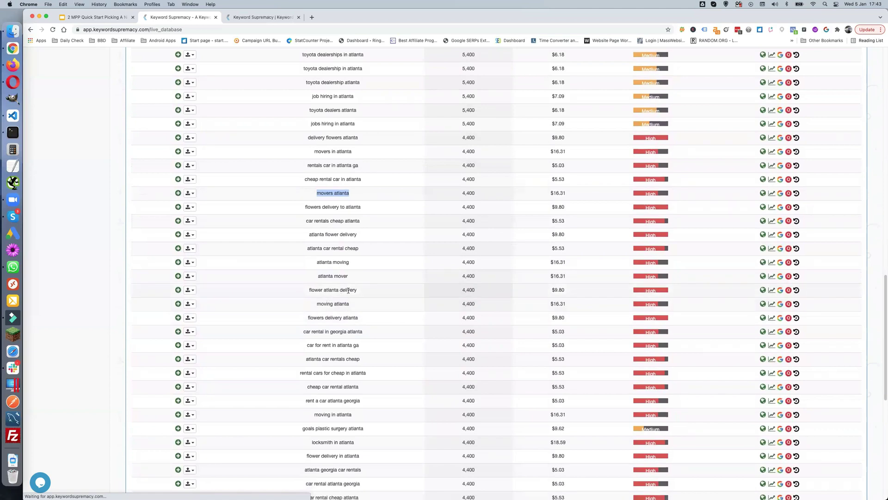
pyautogui.scroll(-1, 348, 290)
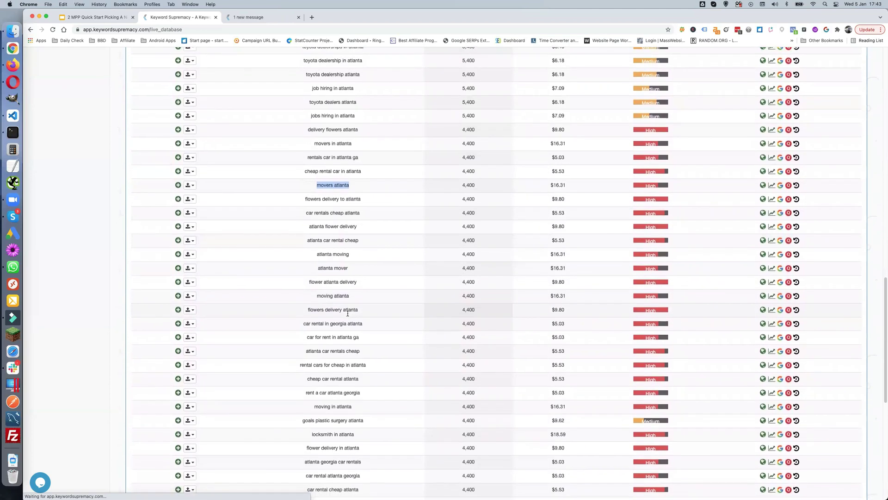
pyautogui.scroll(-1, 340, 303)
pyautogui.scroll(-5, 357, 297)
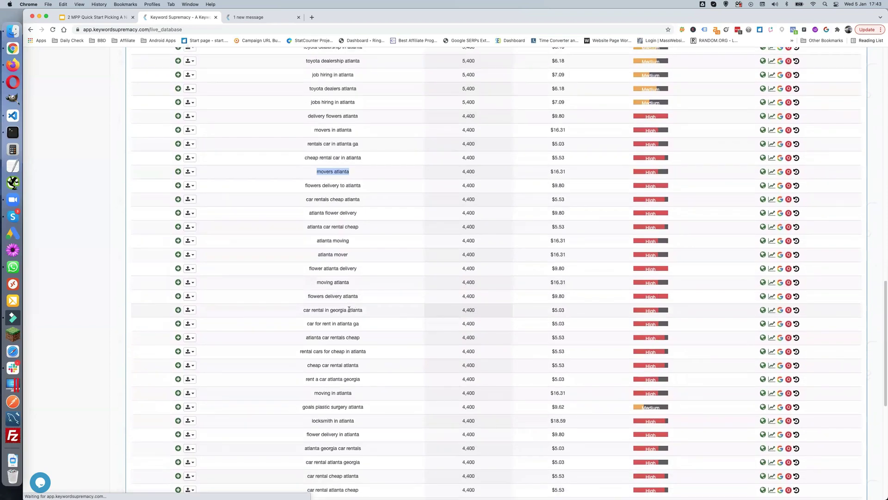
pyautogui.scroll(-3, 348, 308)
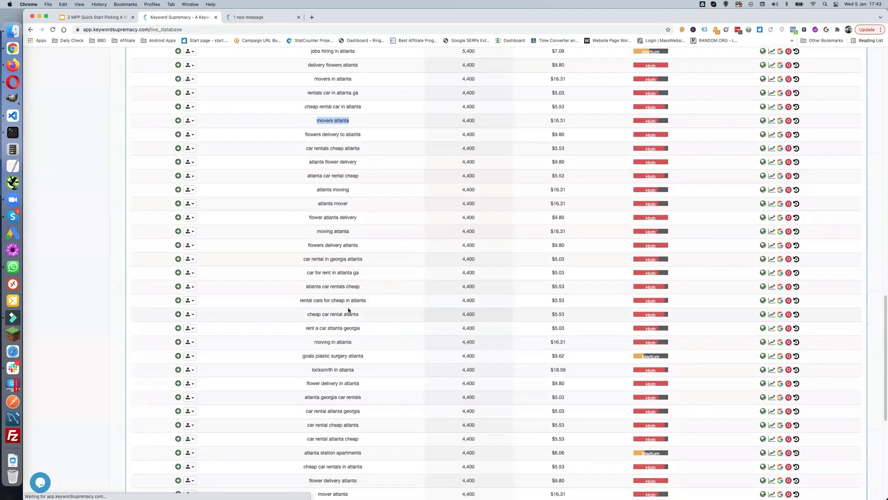
# Examine the "goals plastic surgery atlanta" and "locksmith in atlanta" keywords and the results that follow them
pyautogui.scroll(-2, 348, 309)
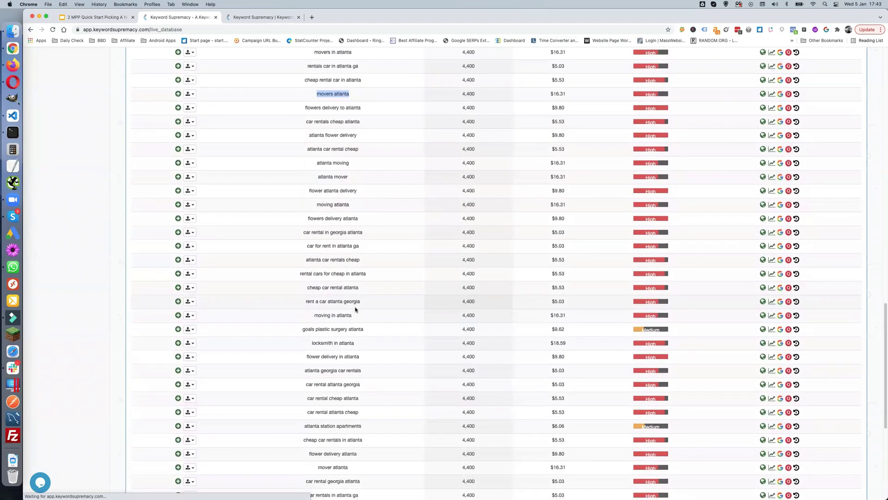
pyautogui.scroll(-1, 355, 309)
pyautogui.scroll(-2, 355, 310)
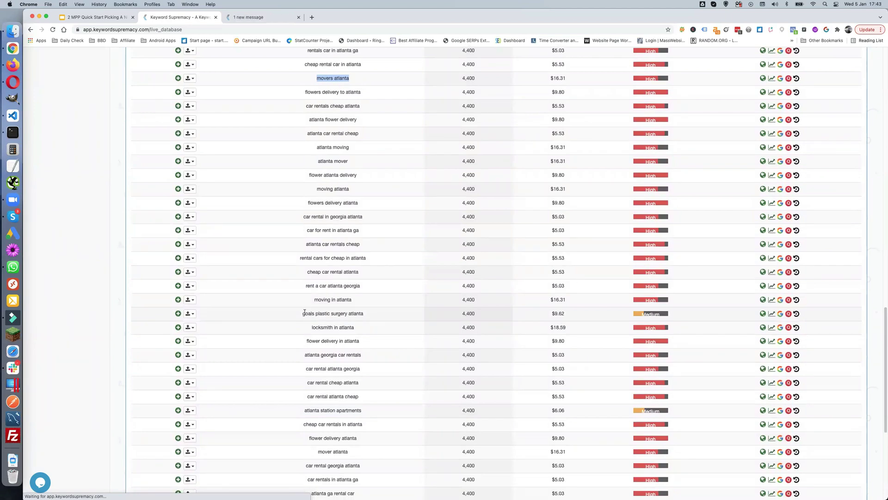
pyautogui.scroll(-1, 351, 319)
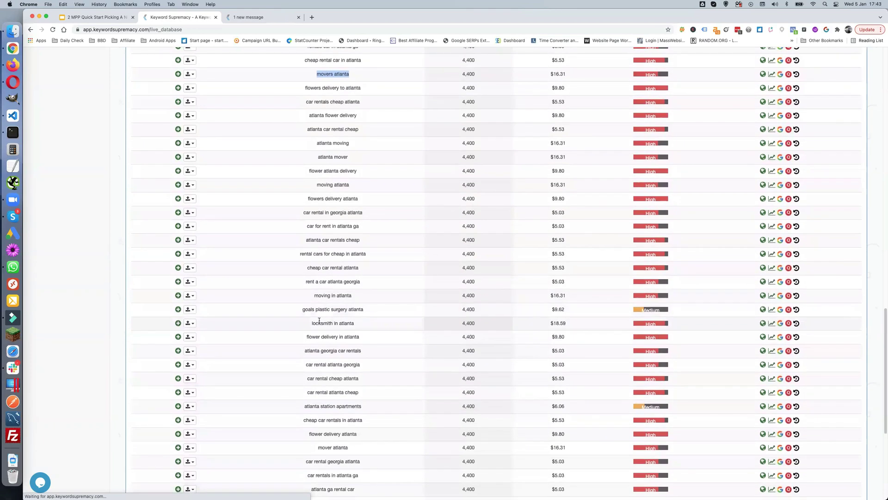
pyautogui.scroll(-3, 335, 323)
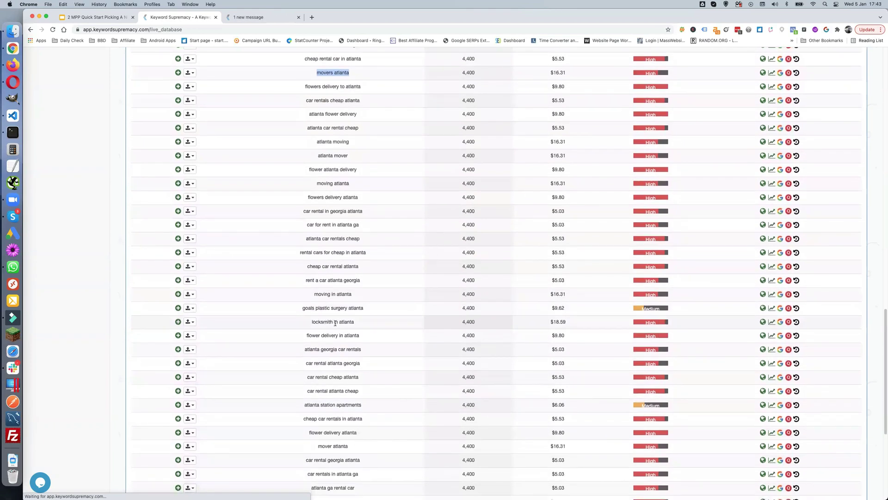
pyautogui.scroll(-5, 335, 323)
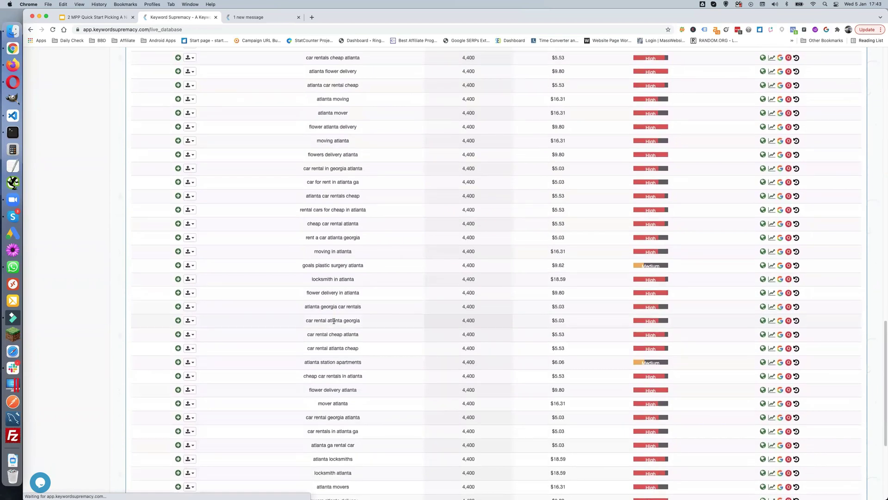
# Scan the locksmith, mover and flower delivery keywords, highlighting "flowers atlanta delivery" and comparing its cost per click with that of "moves in atlanta"
pyautogui.scroll(-1, 333, 322)
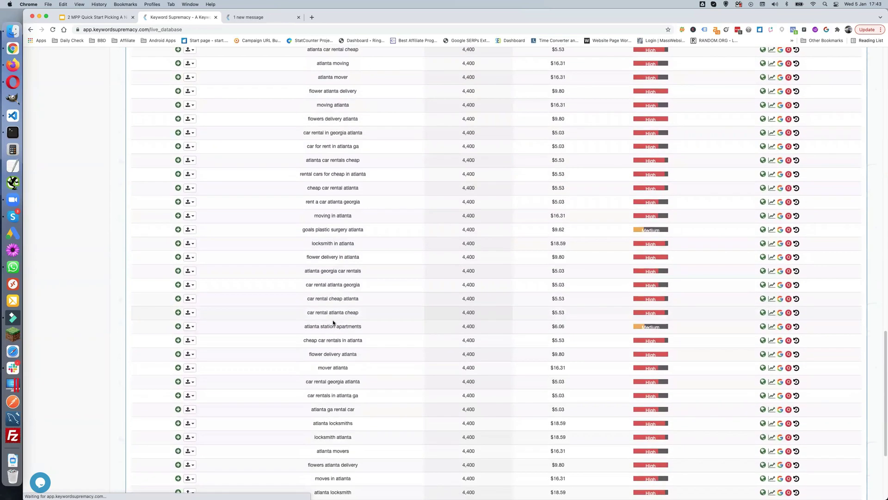
pyautogui.scroll(-1, 334, 320)
pyautogui.scroll(-1, 332, 319)
pyautogui.scroll(-1, 333, 318)
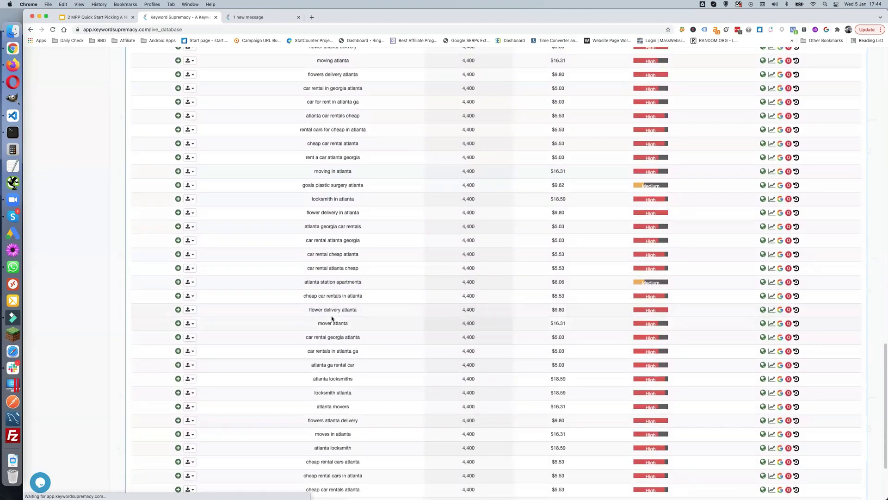
pyautogui.scroll(-1, 332, 318)
pyautogui.scroll(-1, 332, 319)
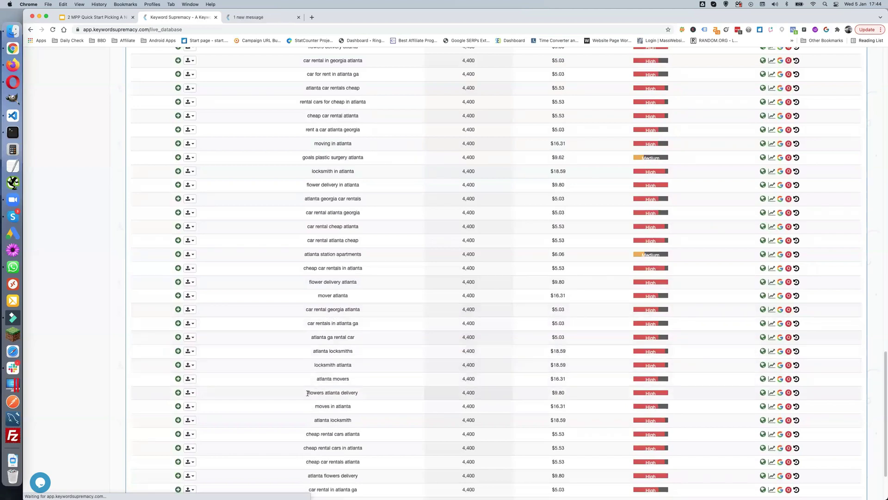
pyautogui.moveTo(308, 393); pyautogui.dragTo(344, 398)
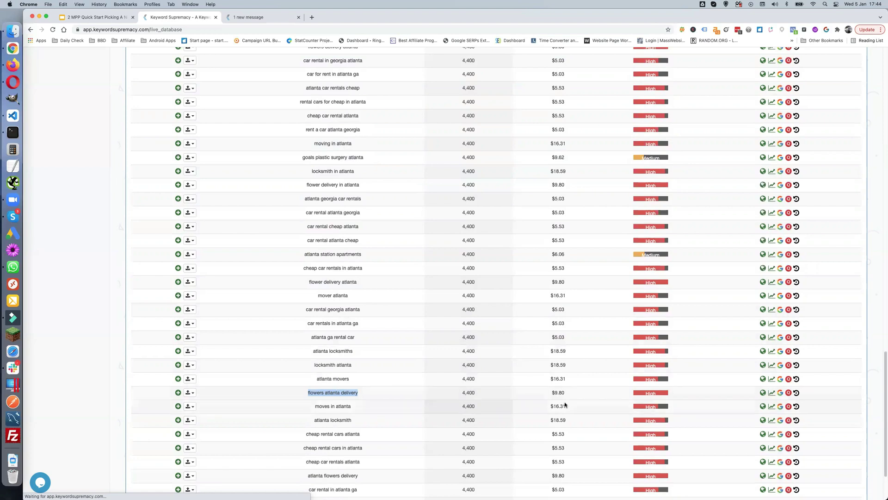
pyautogui.moveTo(563, 393); pyautogui.dragTo(552, 393)
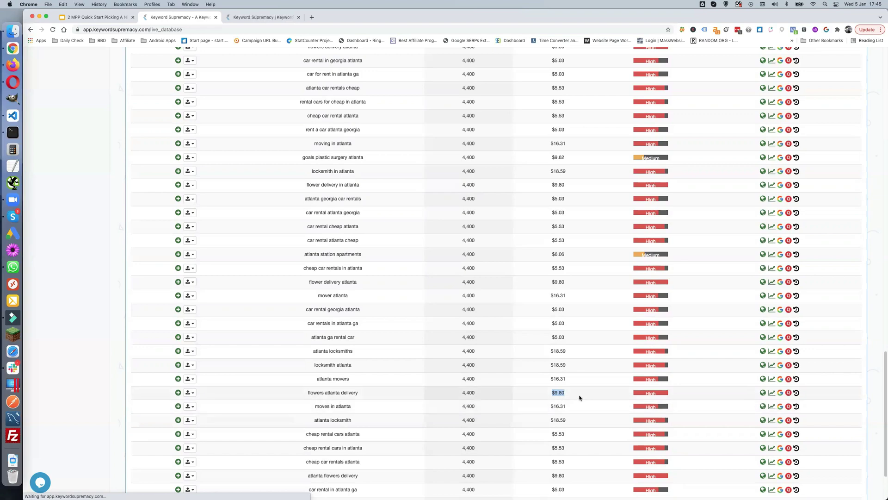
pyautogui.click(563, 406)
pyautogui.doubleClick(563, 405)
pyautogui.scroll(1, 332, 391)
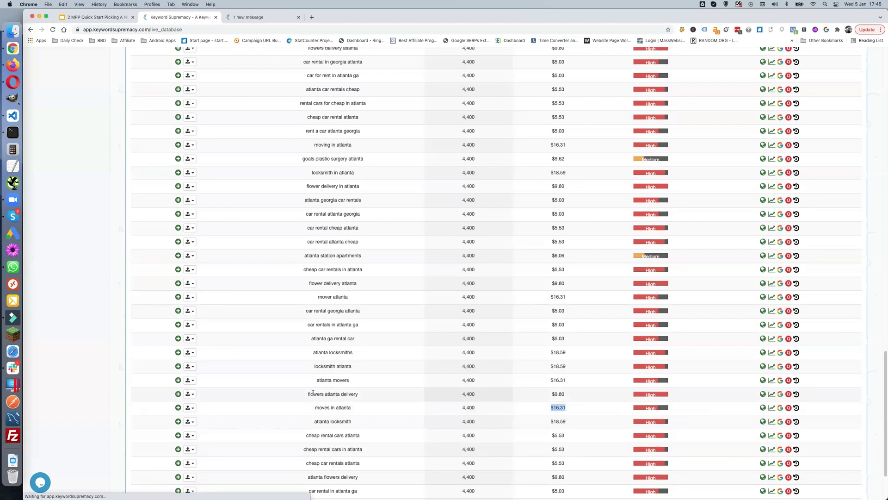
# Copy the keyword "flowers atlanta delivery" from the results and search Google for it in Firefox
pyautogui.moveTo(308, 392); pyautogui.dragTo(375, 395)
pyautogui.press('super+c')
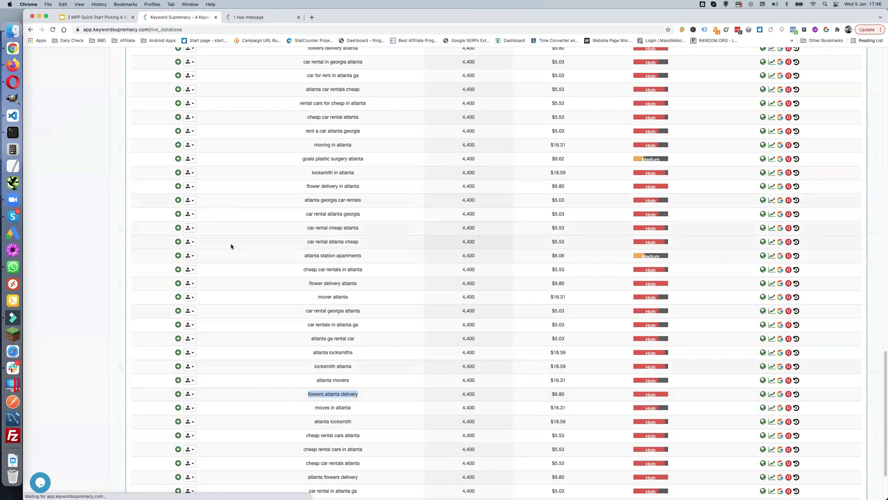
pyautogui.click(13, 65)
pyautogui.hotkey('alt', 'shift', 'Left')
pyautogui.hotkey('alt', 'shift', 'Left')
pyautogui.hotkey('alt', 'shift', 'Left')
pyautogui.press('super+v')
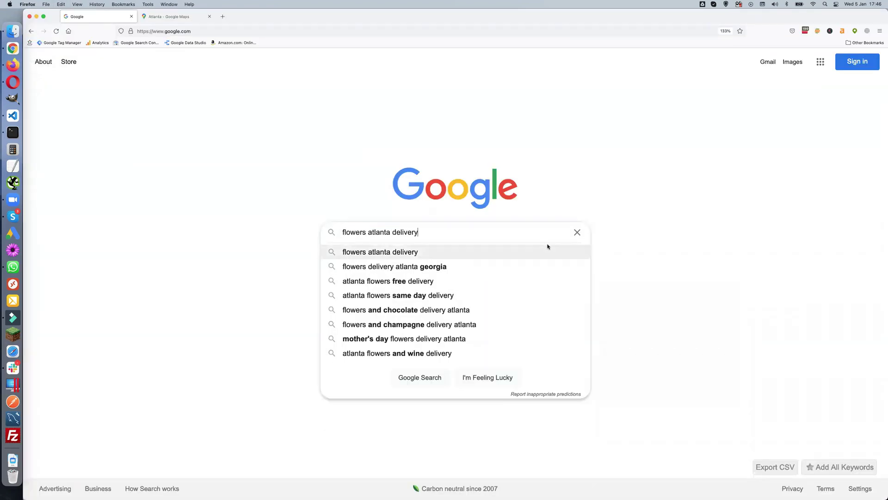
pyautogui.press('Return')
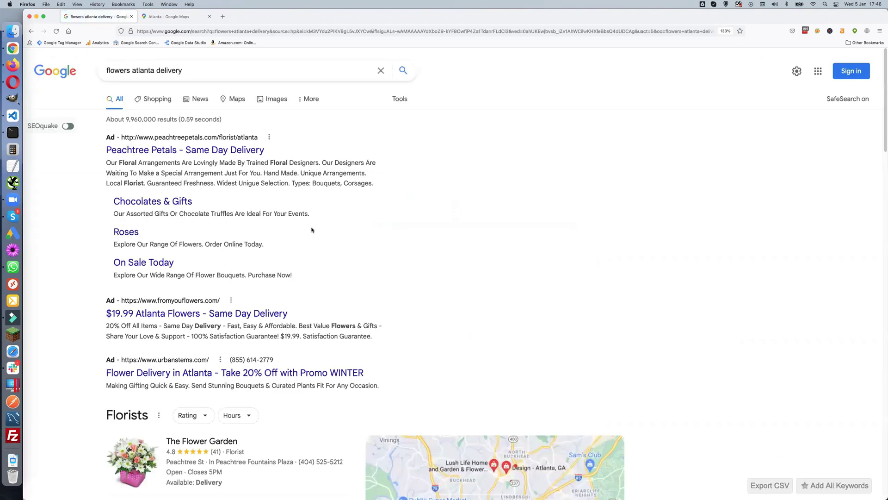
# Examine the leading ads, the Florists map listings and the first organic results for "flowers atlanta delivery"
pyautogui.scroll(-1, 312, 229)
pyautogui.scroll(-2, 311, 229)
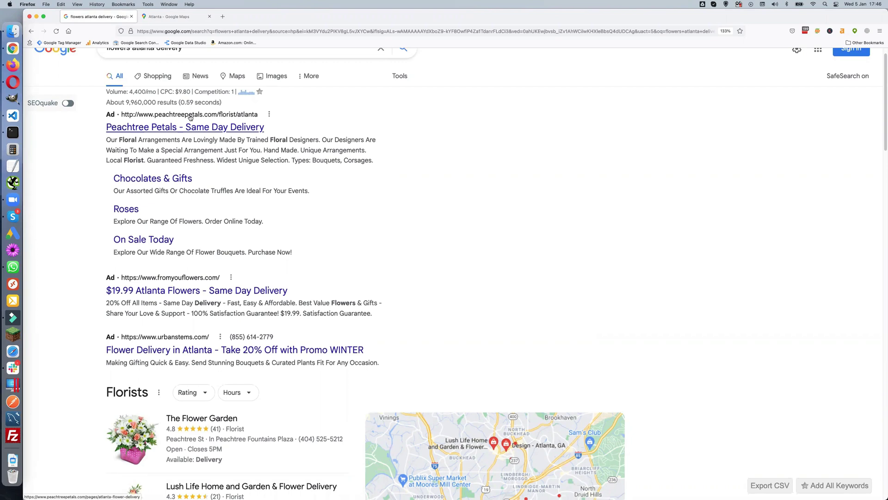
pyautogui.scroll(-1, 189, 148)
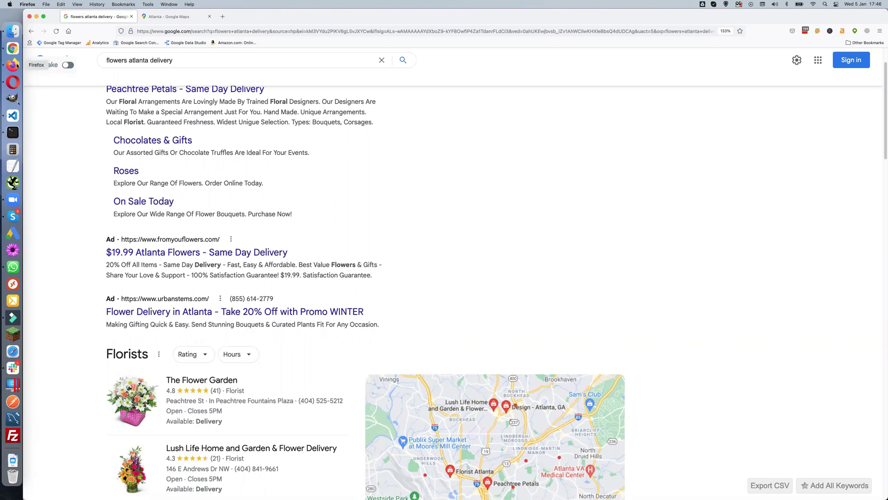
pyautogui.scroll(-1, 185, 189)
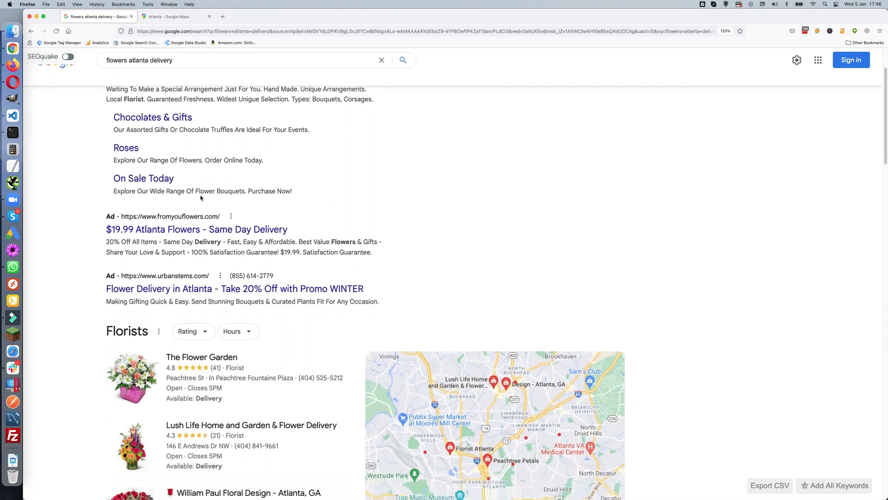
pyautogui.scroll(-1, 134, 234)
pyautogui.scroll(-1, 138, 233)
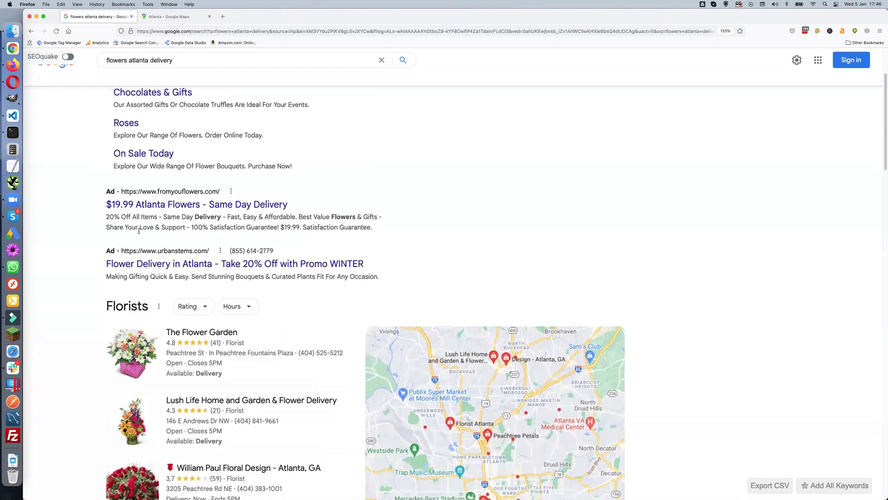
pyautogui.scroll(-5, 139, 234)
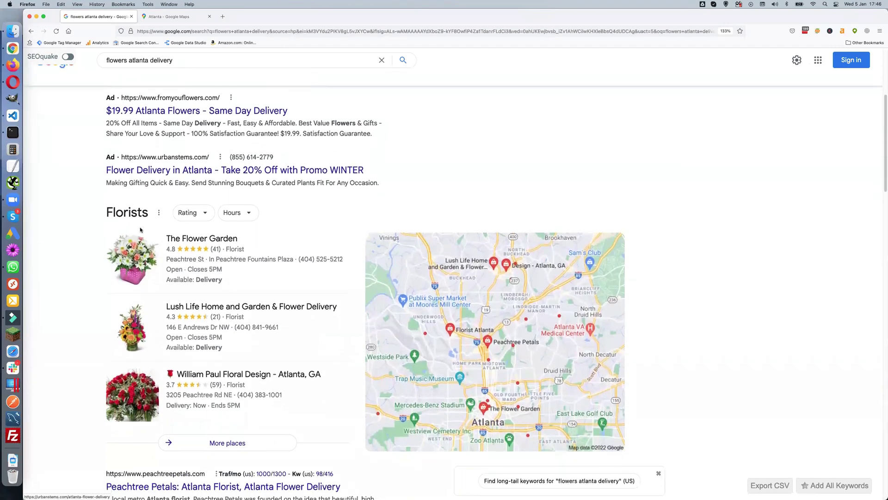
pyautogui.scroll(-6, 140, 229)
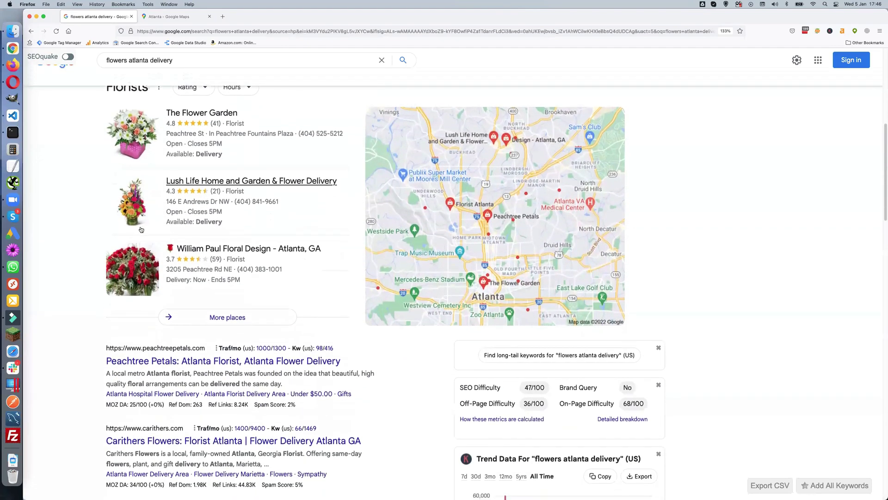
pyautogui.scroll(-13, 140, 229)
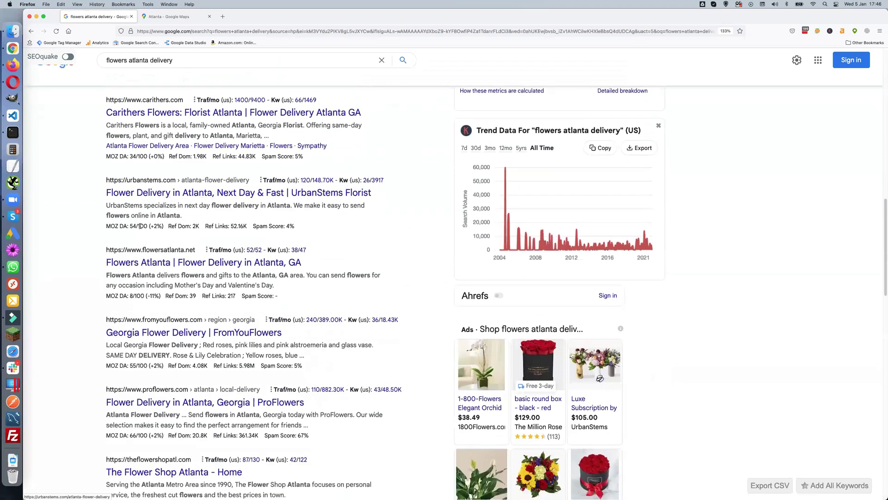
# Review the search results page from the leading ads to the closing ads, related searches and long-tail keywords
pyautogui.scroll(20, 140, 226)
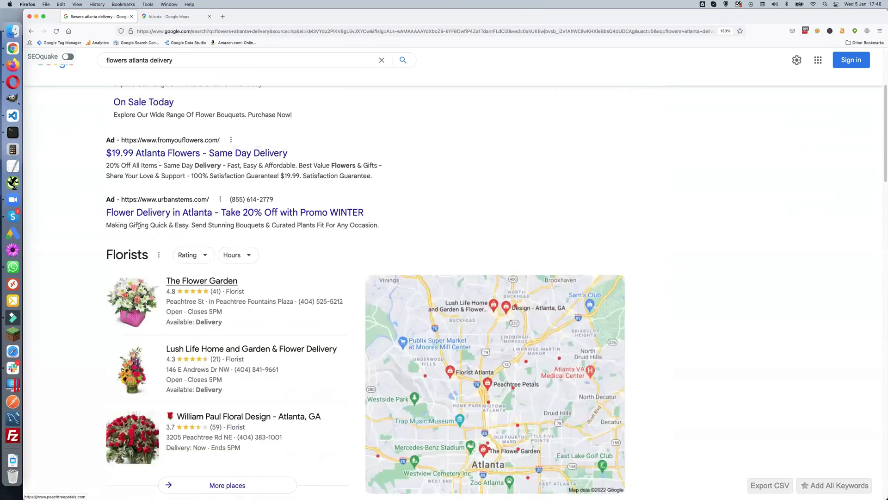
pyautogui.scroll(-13, 90, 331)
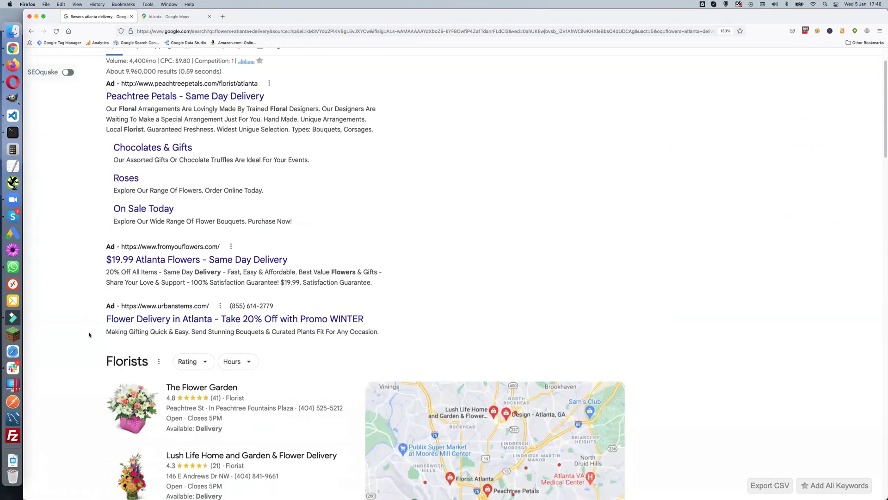
pyautogui.scroll(-20, 90, 331)
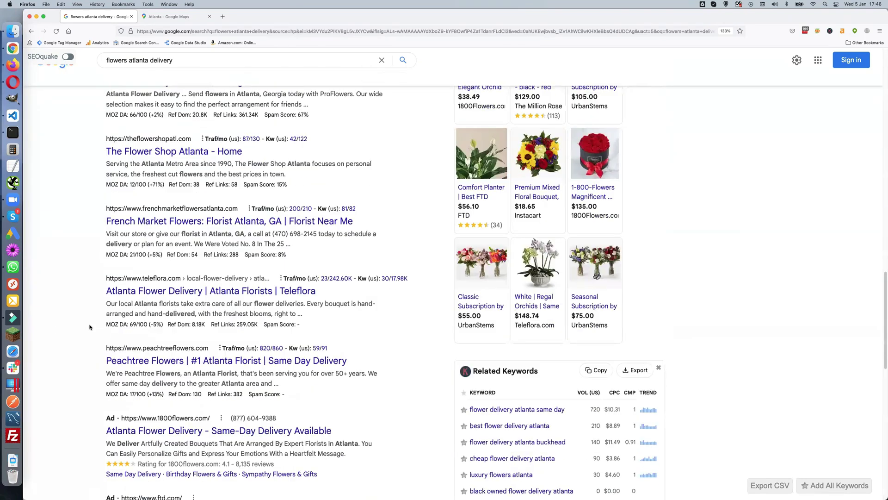
pyautogui.scroll(-7, 89, 326)
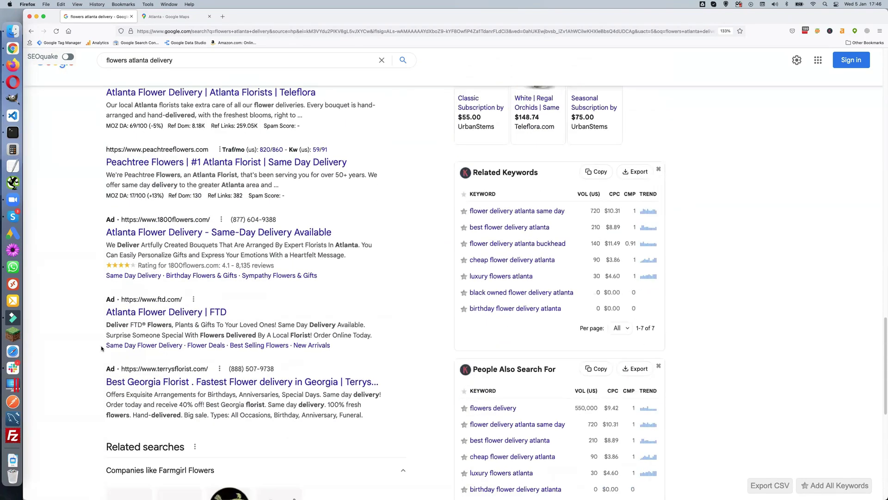
pyautogui.scroll(-8, 94, 371)
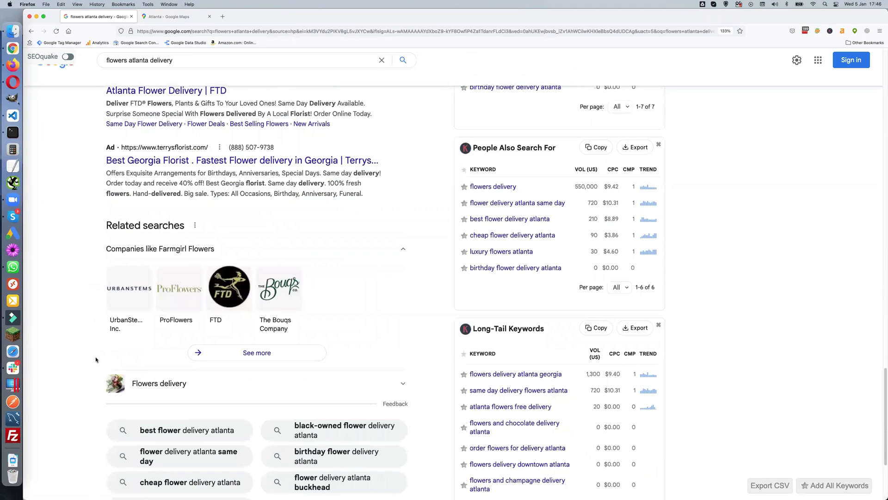
pyautogui.scroll(-5, 96, 358)
pyautogui.scroll(2, 96, 358)
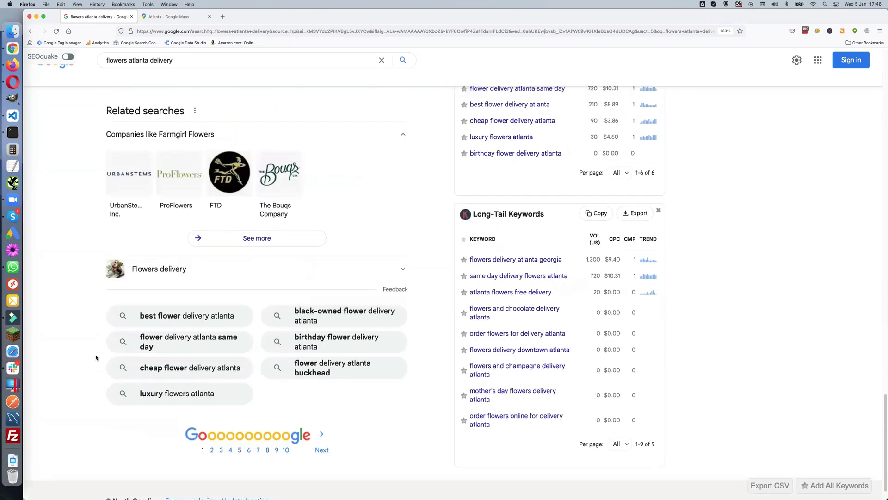
pyautogui.scroll(-3, 93, 366)
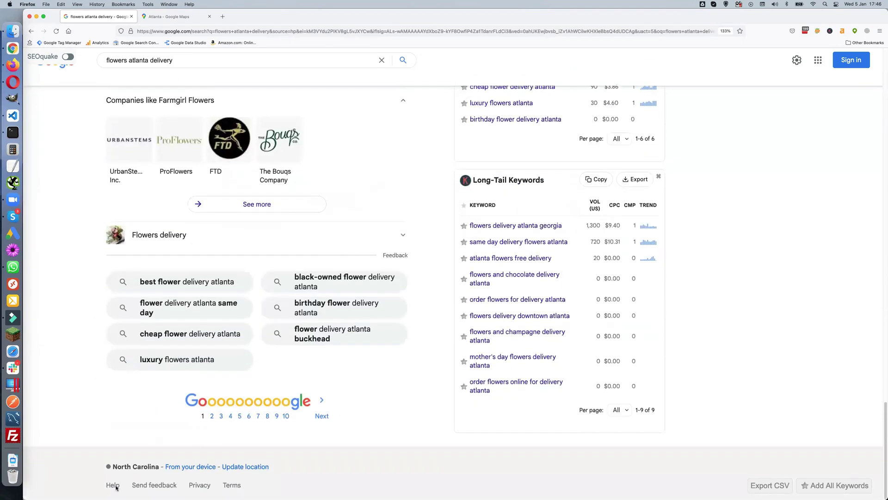
# Go back over the closing ads, organic florist results and map listings, ending at the Peachtree Petals ad
pyautogui.scroll(6, 194, 399)
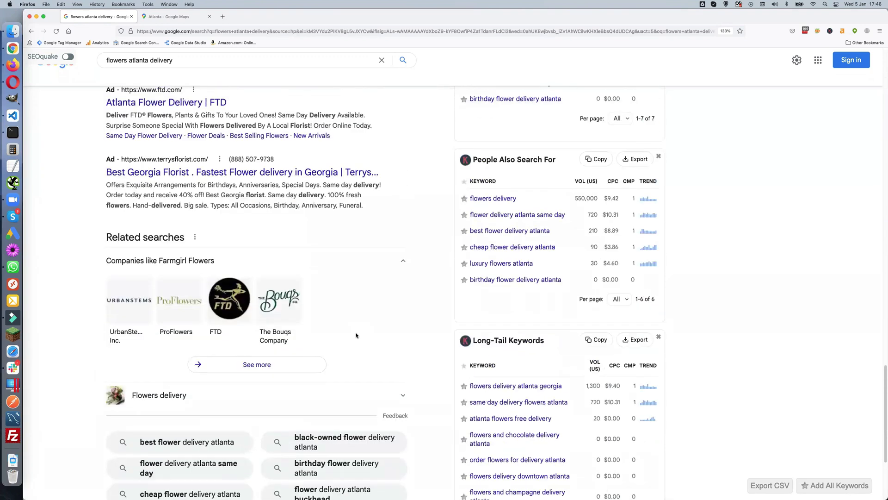
pyautogui.scroll(1, 357, 331)
pyautogui.scroll(6, 357, 331)
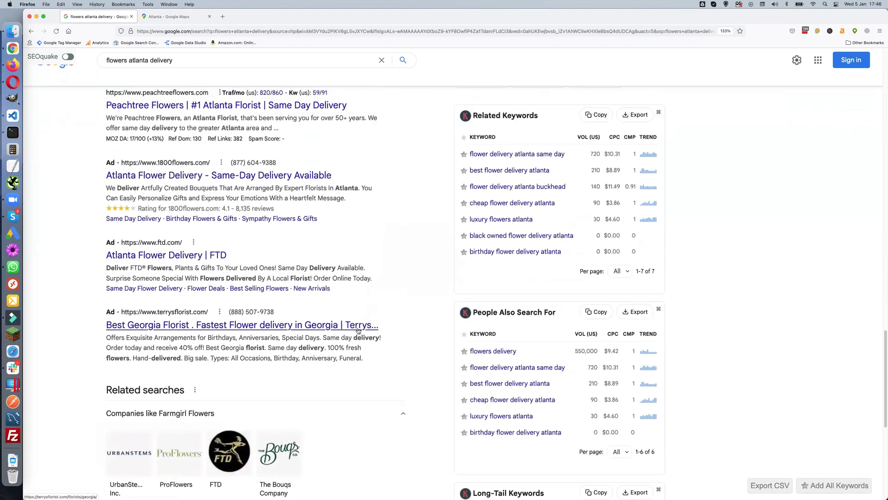
pyautogui.scroll(1, 358, 329)
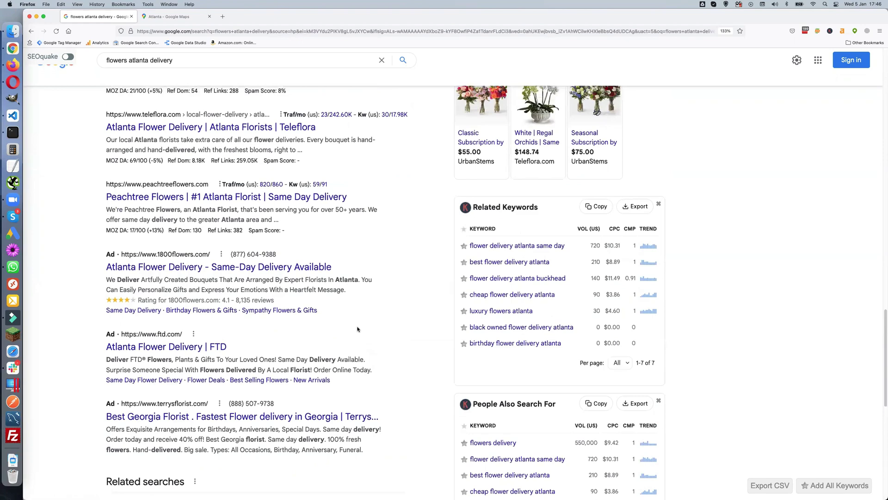
pyautogui.scroll(20, 358, 329)
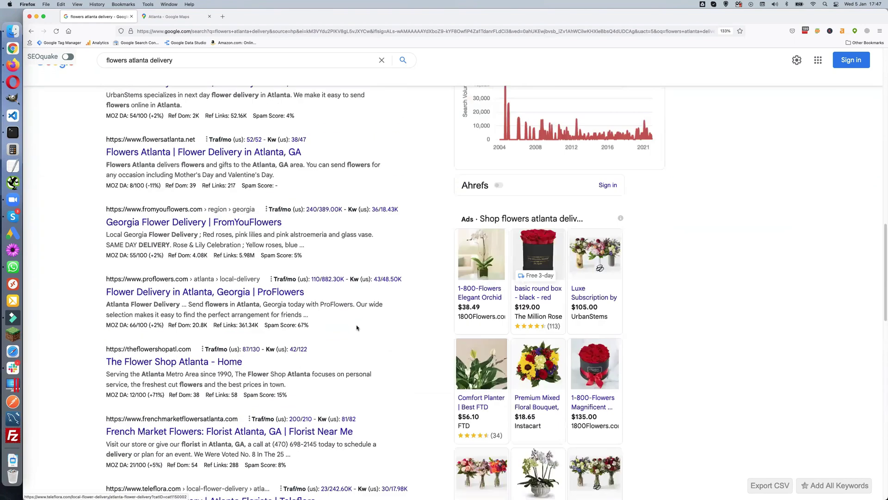
pyautogui.scroll(13, 357, 328)
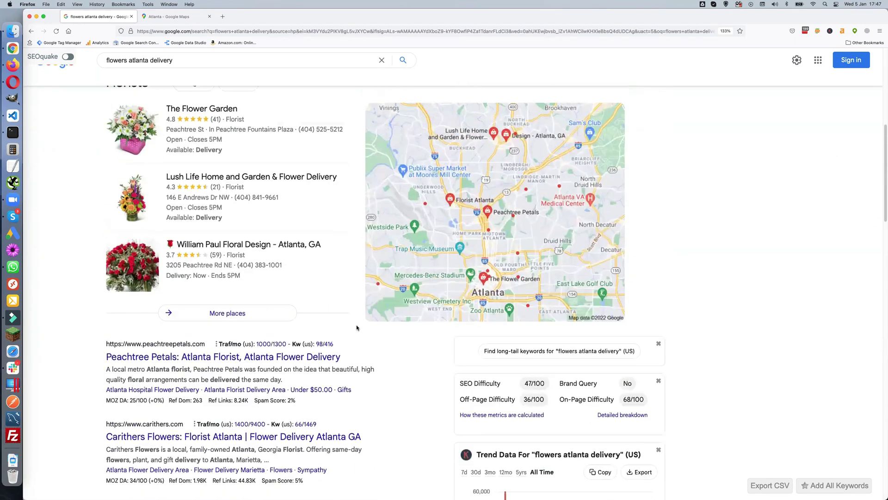
pyautogui.scroll(2, 356, 328)
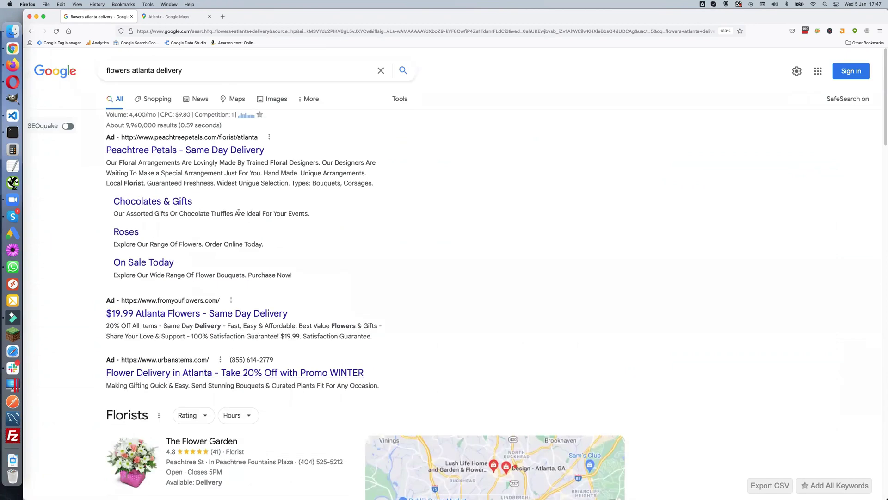
# Return to Keyword Supremacy in Chrome, check the remaining keywords on the first results page and highlight "personal injury lawyers in atlanta"
pyautogui.click(12, 48)
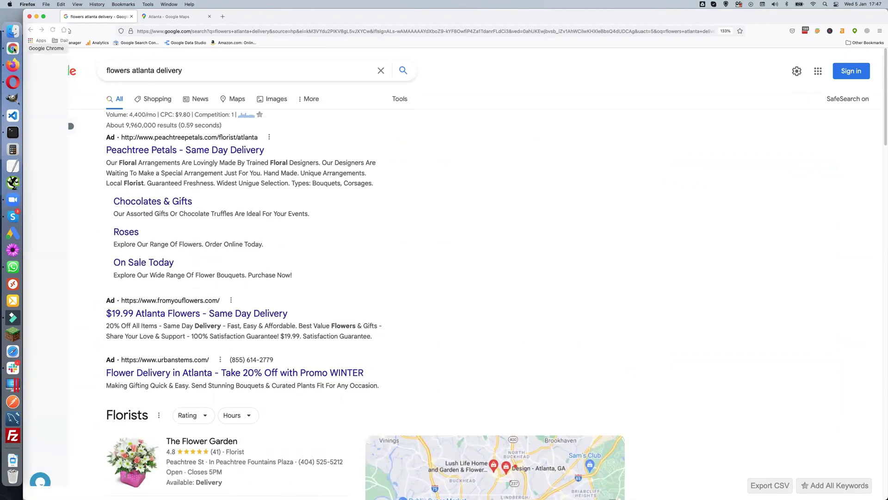
pyautogui.scroll(-3, 395, 316)
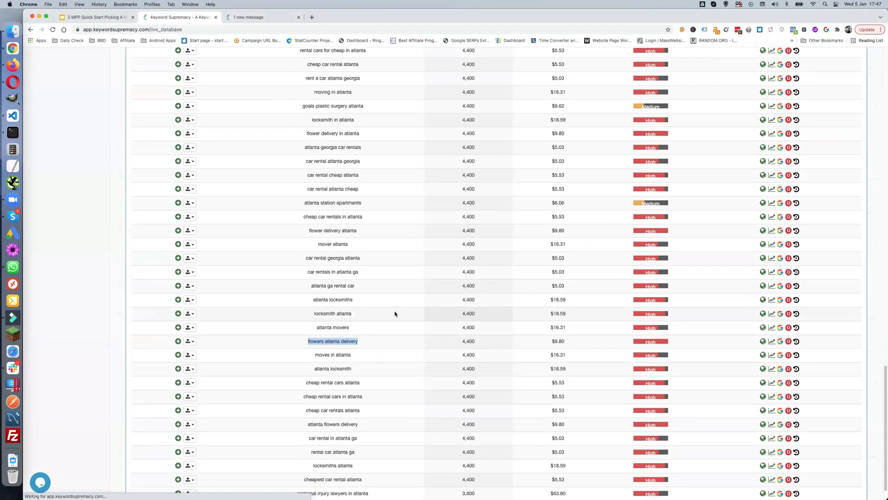
pyautogui.scroll(-1, 394, 313)
pyautogui.scroll(-1, 396, 314)
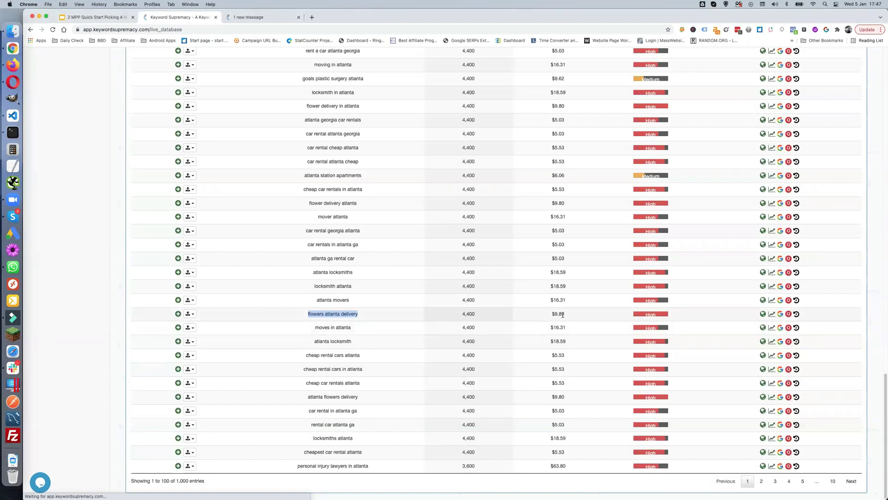
pyautogui.rightClick(389, 309)
pyautogui.click(371, 312)
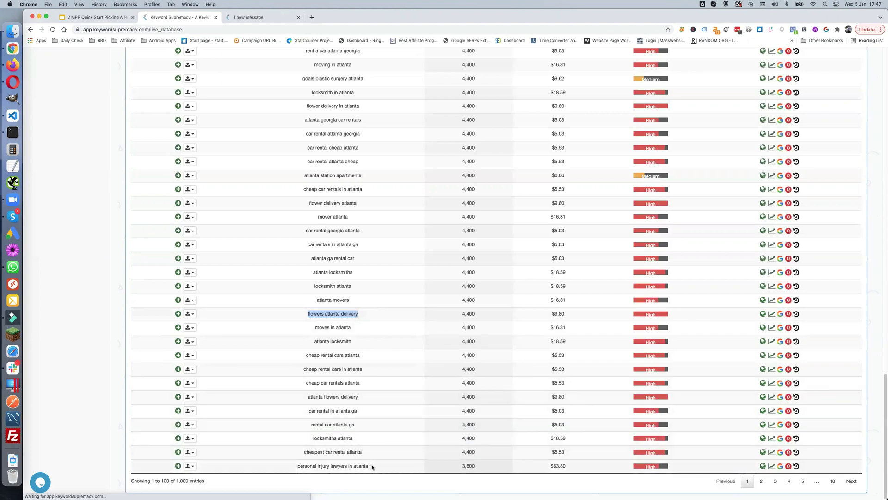
pyautogui.moveTo(375, 466); pyautogui.dragTo(302, 464)
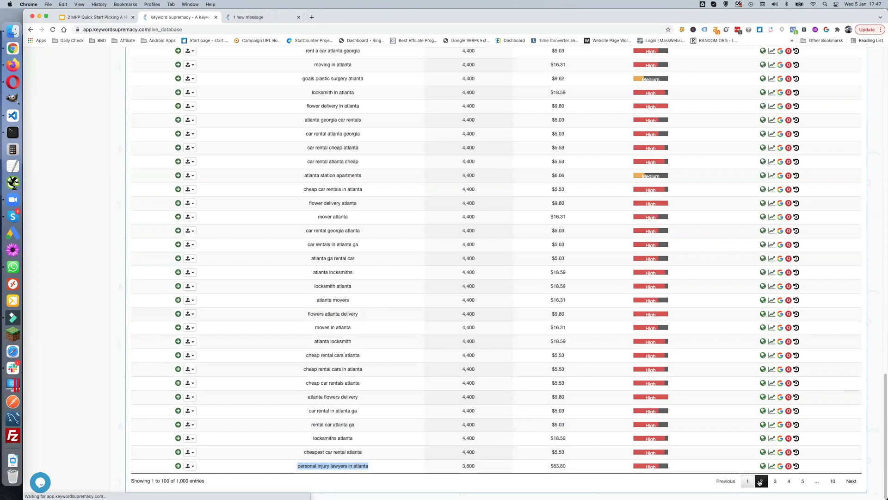
# Open page 2 of the Atlanta keyword results and view the list from its first entries
pyautogui.scroll(5, 451, 406)
pyautogui.scroll(15, 451, 406)
pyautogui.scroll(10, 451, 406)
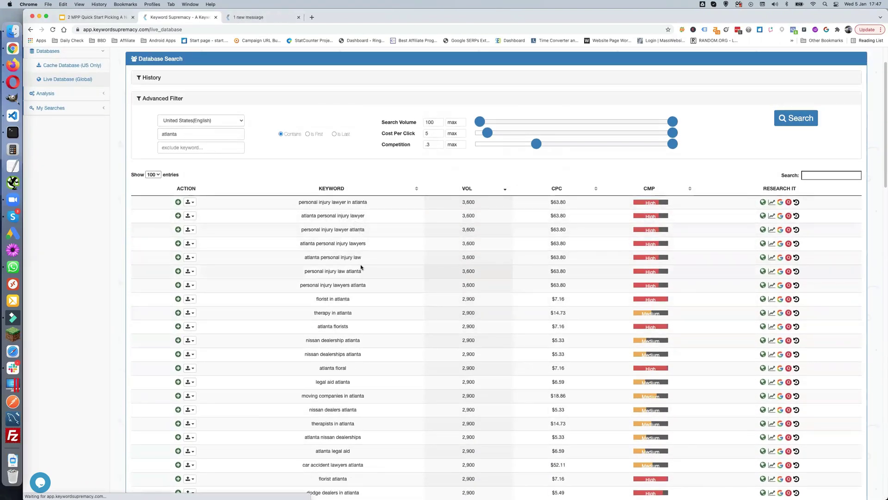
# Review the page 2 Atlanta keywords with their volume, cost per click and competition, from the personal injury terms to the last entry
pyautogui.scroll(-1, 361, 266)
pyautogui.scroll(-3, 348, 262)
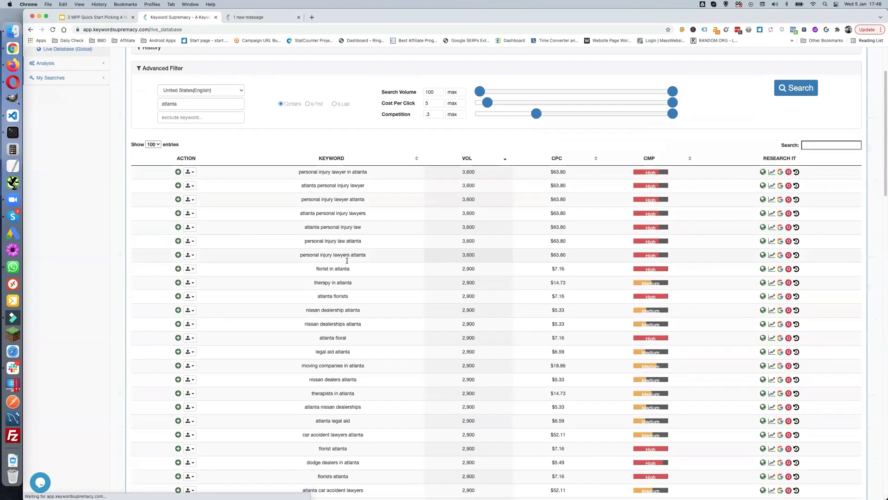
pyautogui.scroll(-2, 346, 263)
pyautogui.scroll(-3, 346, 263)
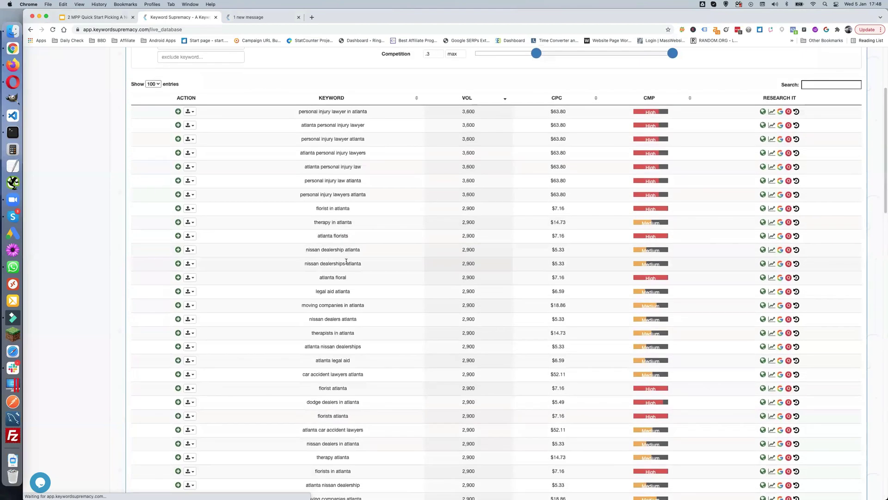
pyautogui.scroll(-4, 346, 262)
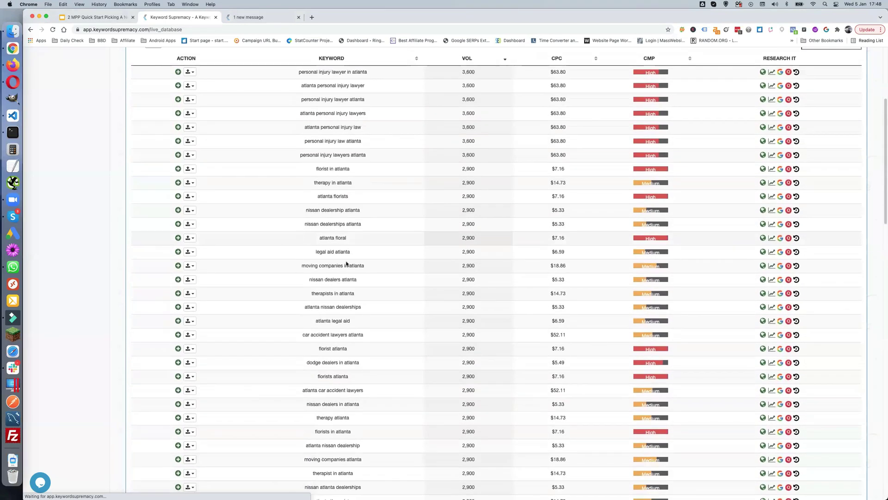
pyautogui.scroll(-1, 333, 246)
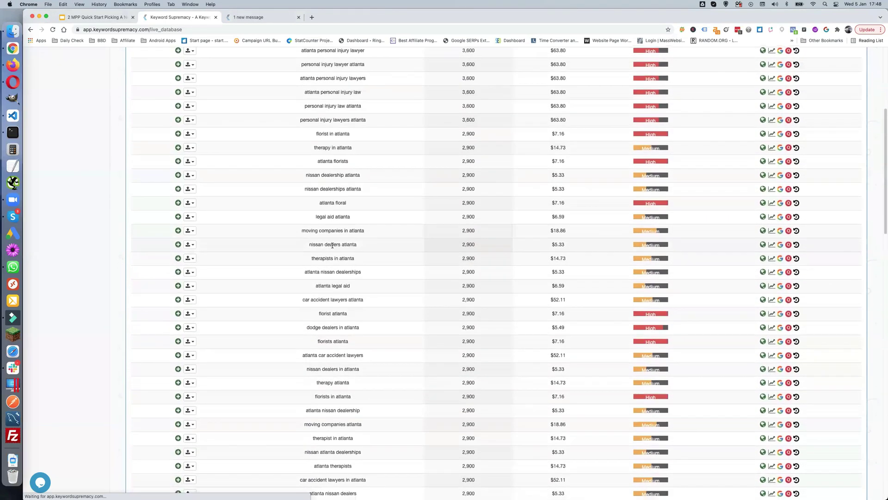
pyautogui.scroll(-2, 336, 247)
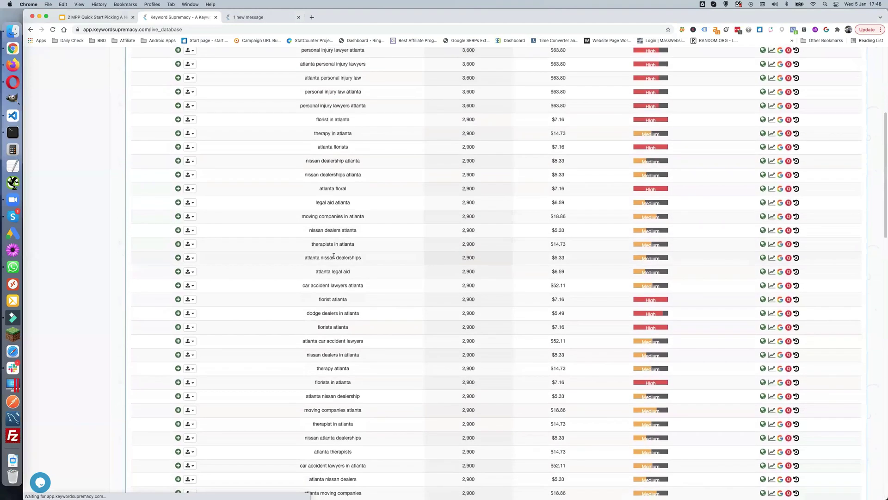
pyautogui.scroll(-5, 333, 248)
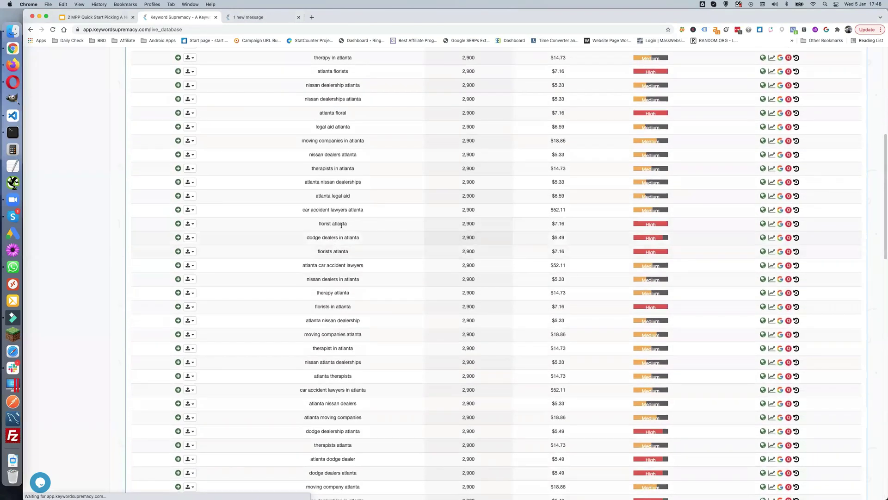
pyautogui.scroll(-1, 334, 235)
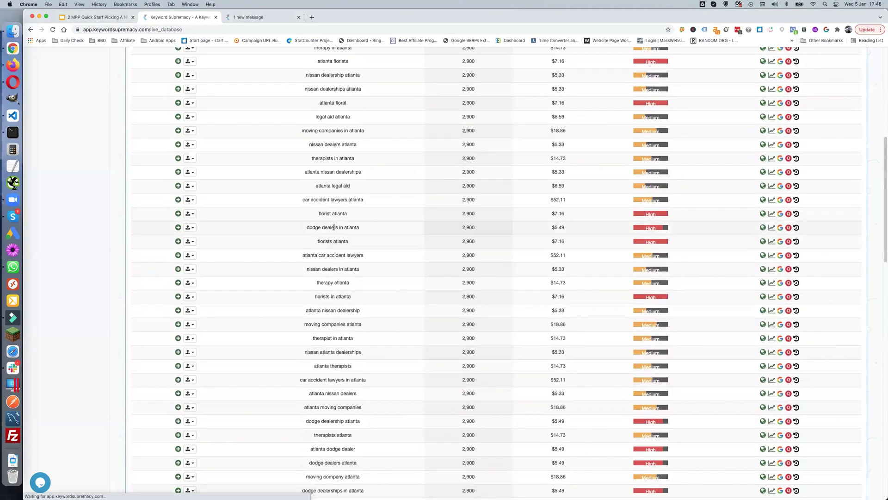
pyautogui.scroll(-3, 333, 228)
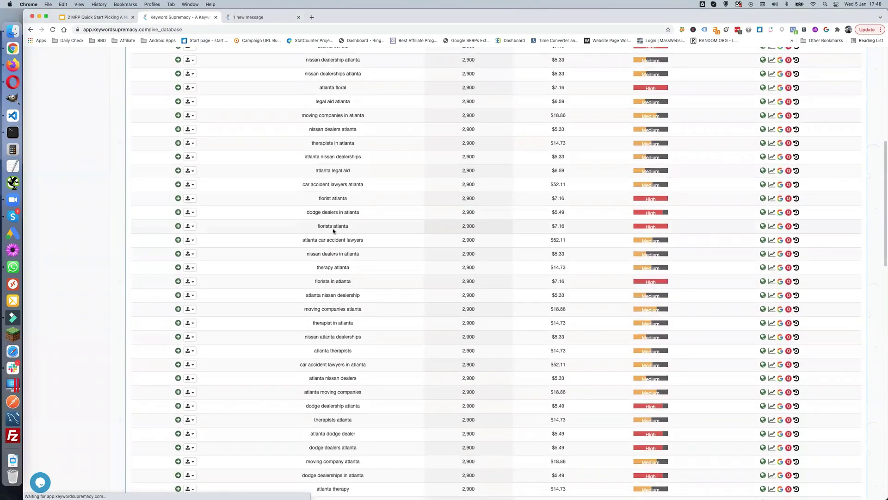
pyautogui.scroll(-5, 334, 230)
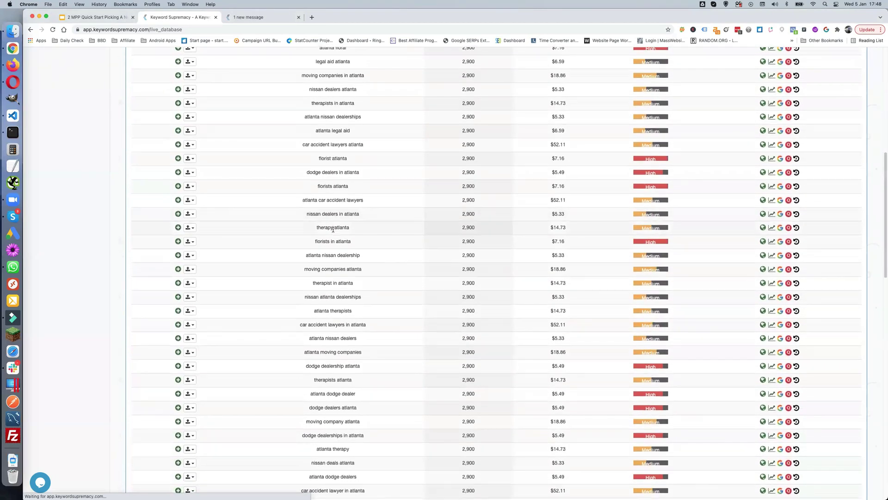
pyautogui.scroll(-4, 333, 231)
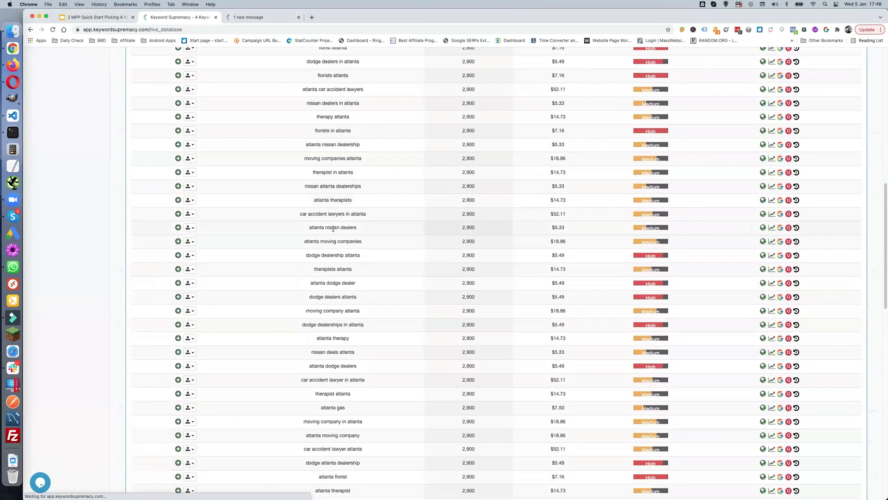
pyautogui.scroll(-5, 329, 238)
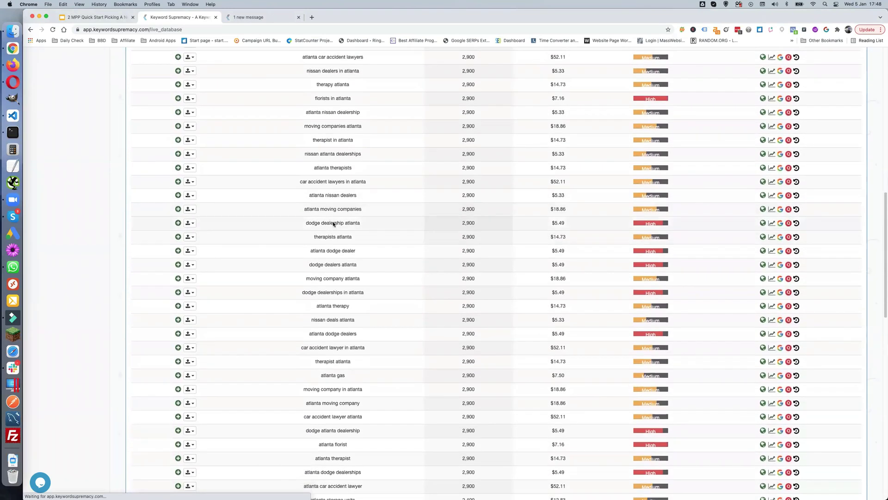
pyautogui.scroll(-4, 334, 259)
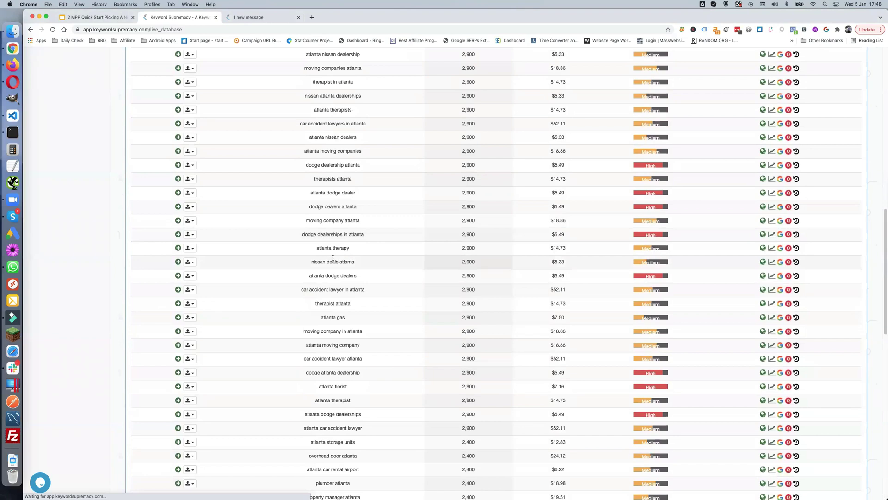
pyautogui.scroll(-20, 333, 257)
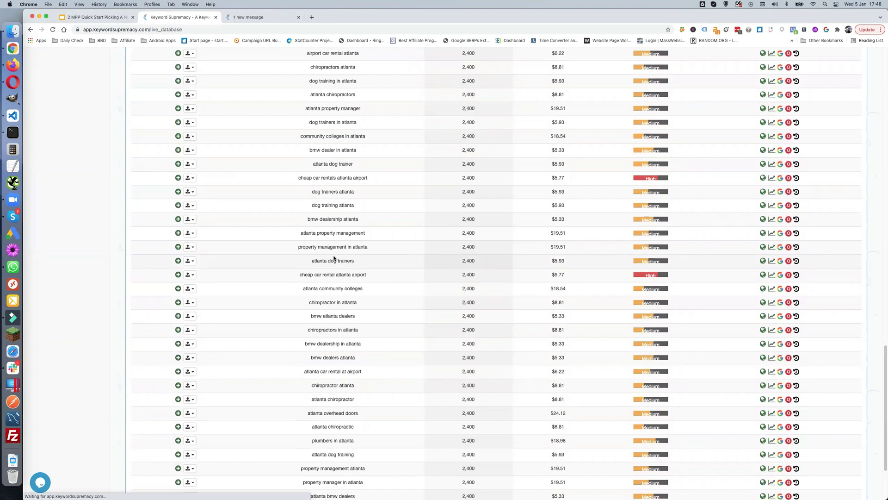
pyautogui.scroll(-7, 464, 286)
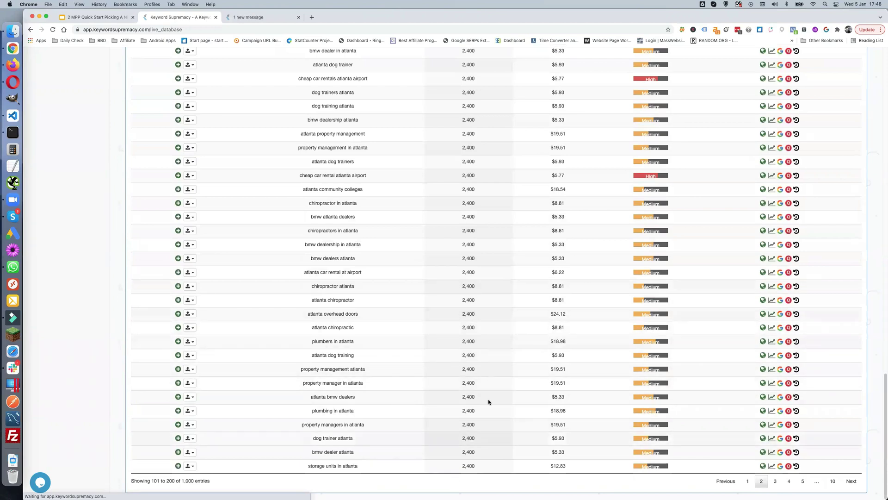
# Go back up the page 2 list to the dog training terms and copy the keyword "atlanta dog trainer"
pyautogui.scroll(5, 488, 399)
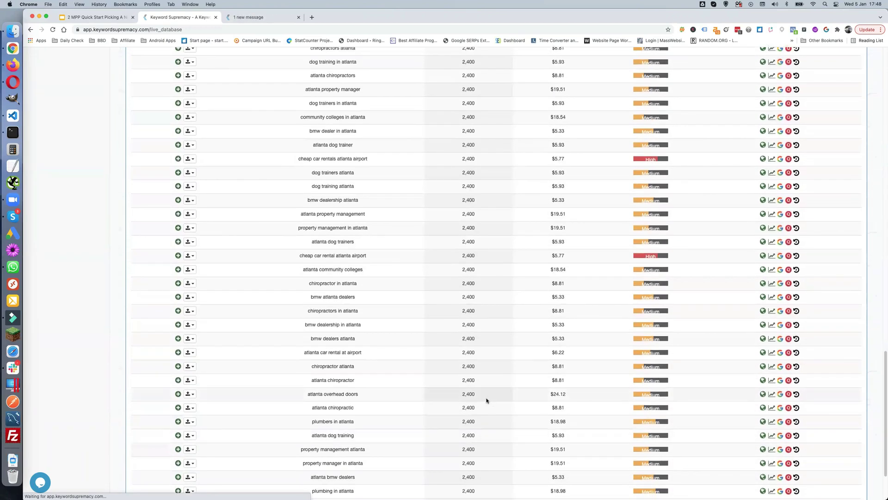
pyautogui.scroll(14, 487, 400)
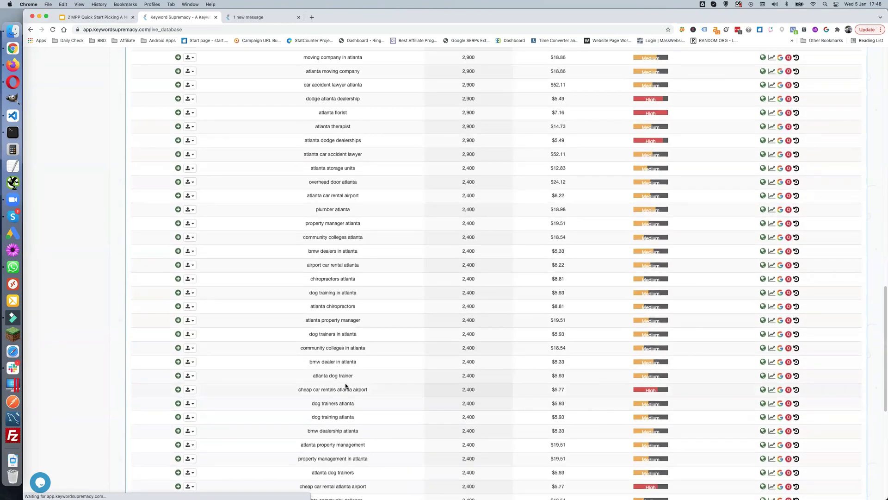
pyautogui.scroll(-2, 351, 362)
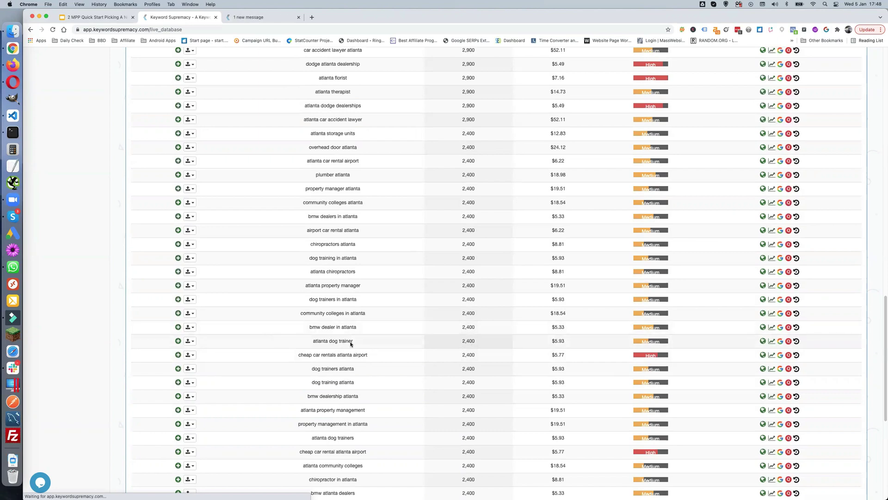
pyautogui.moveTo(355, 341); pyautogui.dragTo(310, 340)
pyautogui.press('super+c')
# Switch to Firefox and search Google for "atlanta dog trainer" in place of the flower delivery query
pyautogui.click(256, 17)
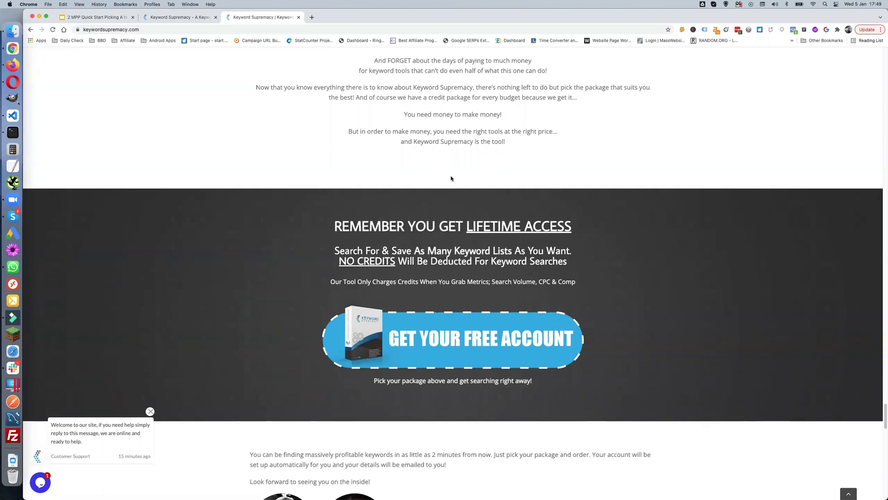
pyautogui.click(12, 65)
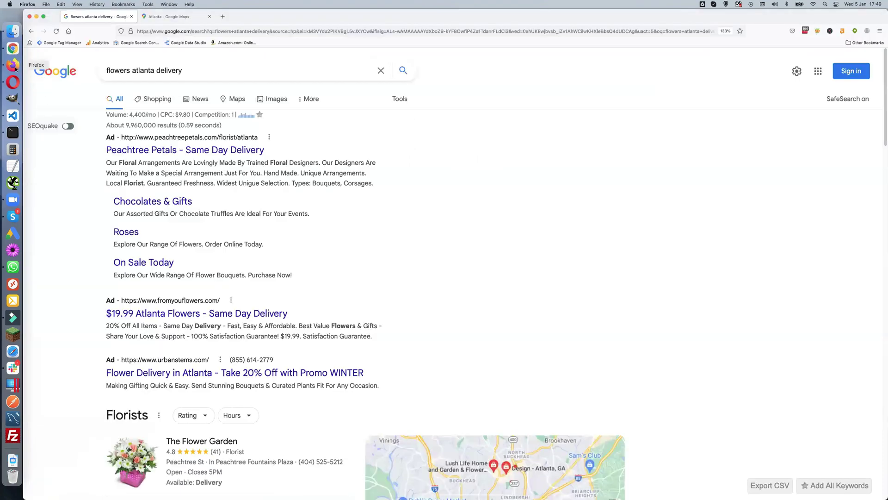
pyautogui.doubleClick(190, 72)
pyautogui.tripleClick(190, 71)
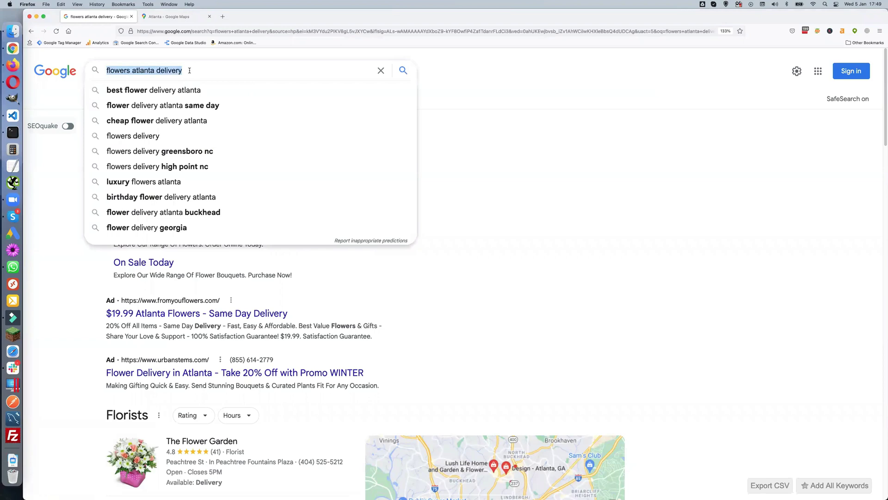
pyautogui.press('super+v')
pyautogui.press('Return')
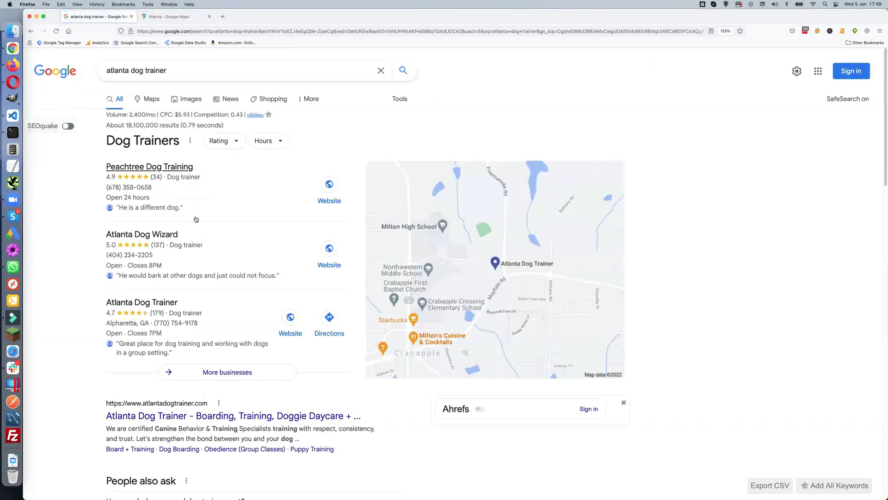
# Examine the dog trainer map listings and the first organic results with their domain authority and referring domain metrics
pyautogui.scroll(-3, 193, 203)
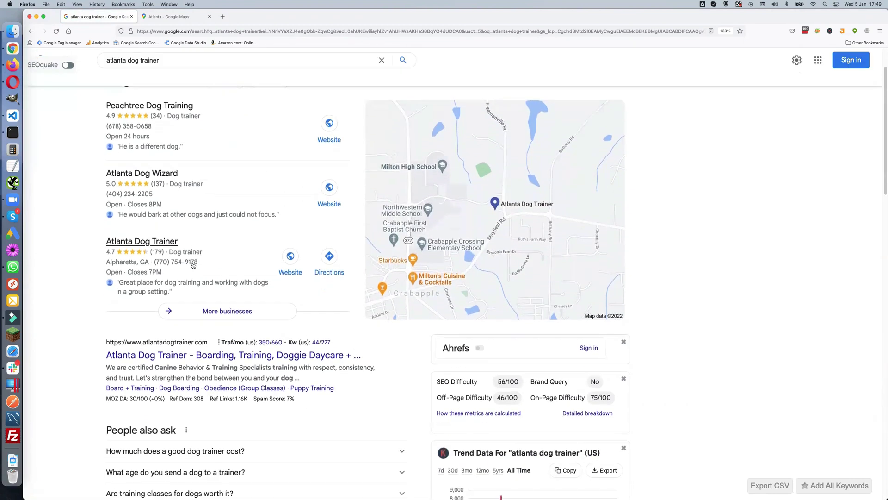
pyautogui.scroll(-3, 194, 264)
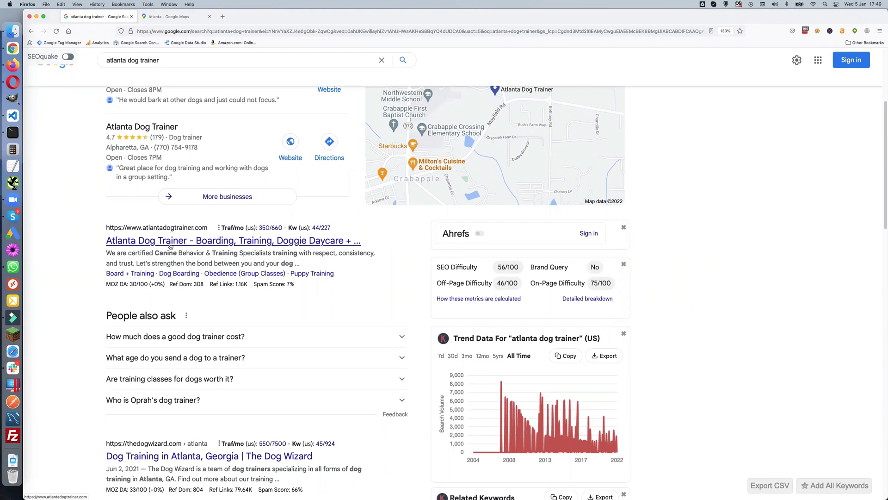
pyautogui.scroll(-2, 169, 245)
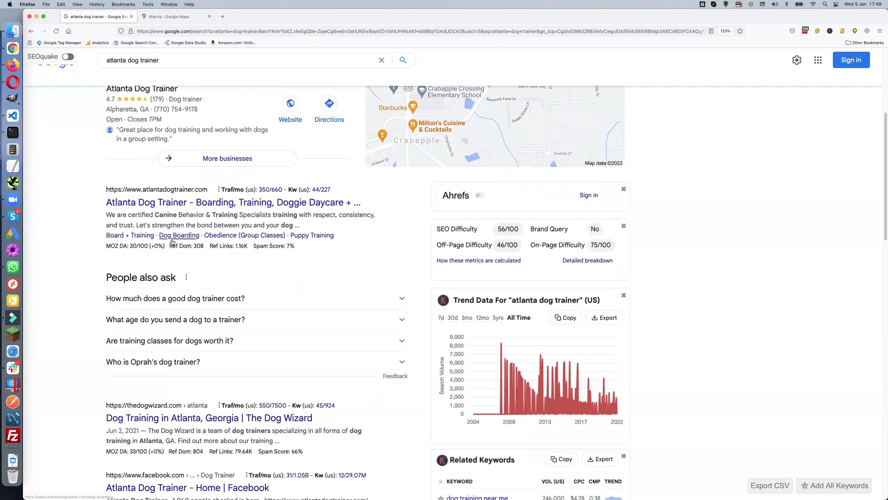
pyautogui.scroll(-3, 172, 241)
pyautogui.scroll(-5, 183, 293)
pyautogui.moveTo(183, 290)
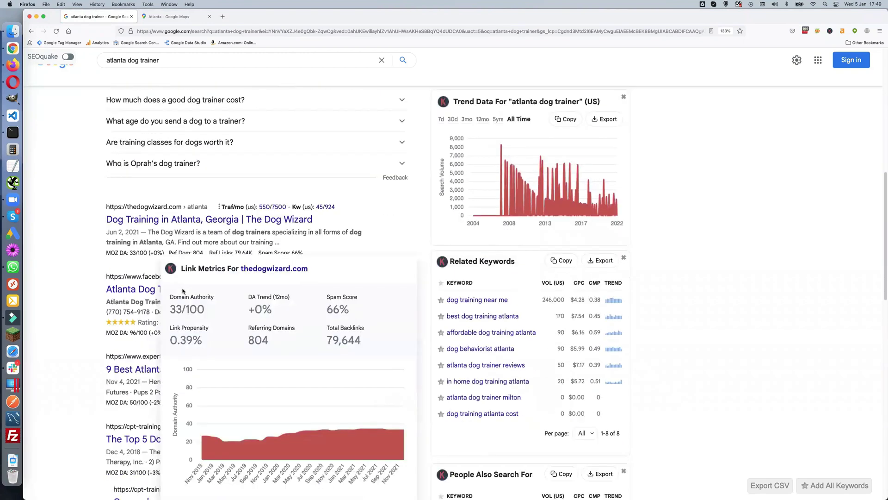
pyautogui.scroll(-2, 69, 283)
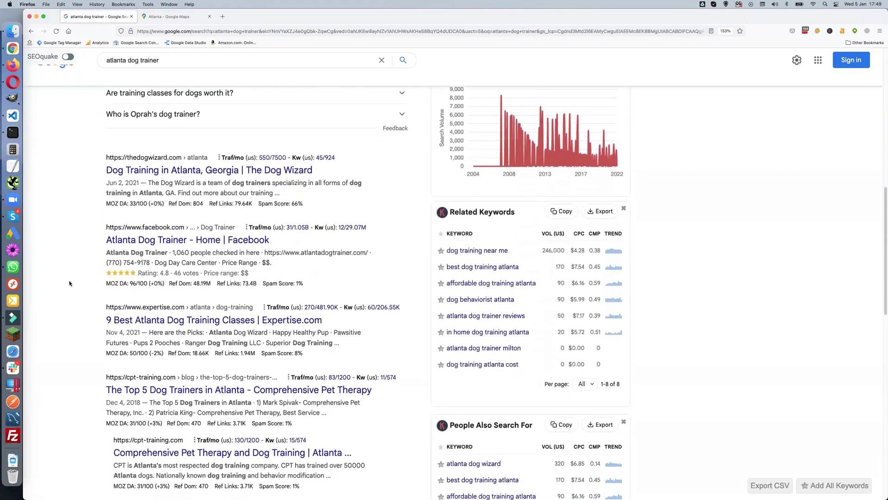
pyautogui.scroll(-2, 69, 283)
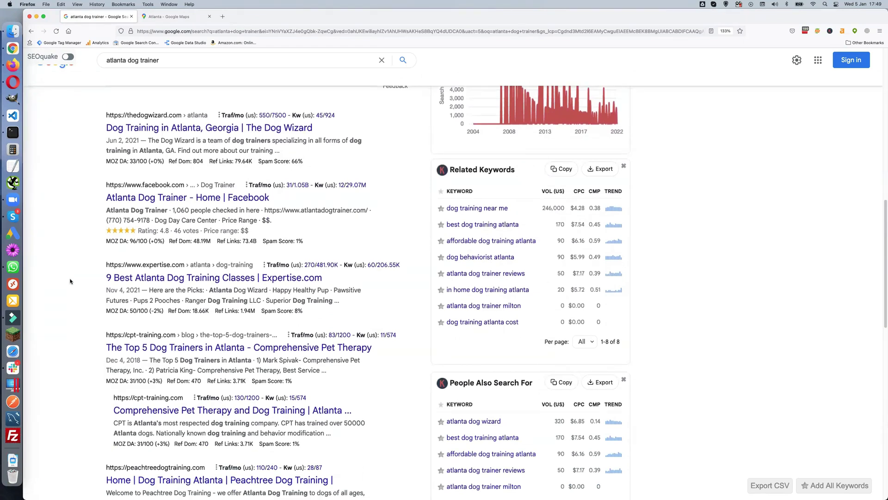
# Return to the atlantadogtrainer.com result and check the link metrics of the organic results down to the Yelp listing
pyautogui.scroll(3, 119, 279)
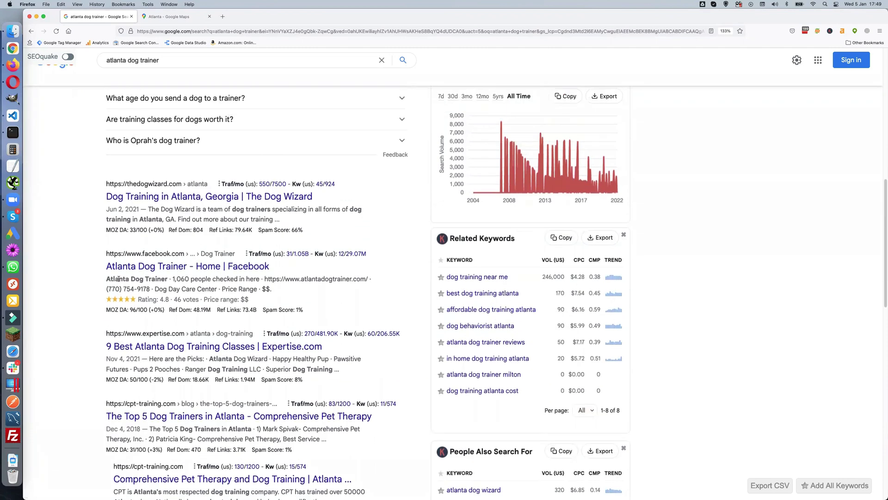
pyautogui.scroll(2, 119, 279)
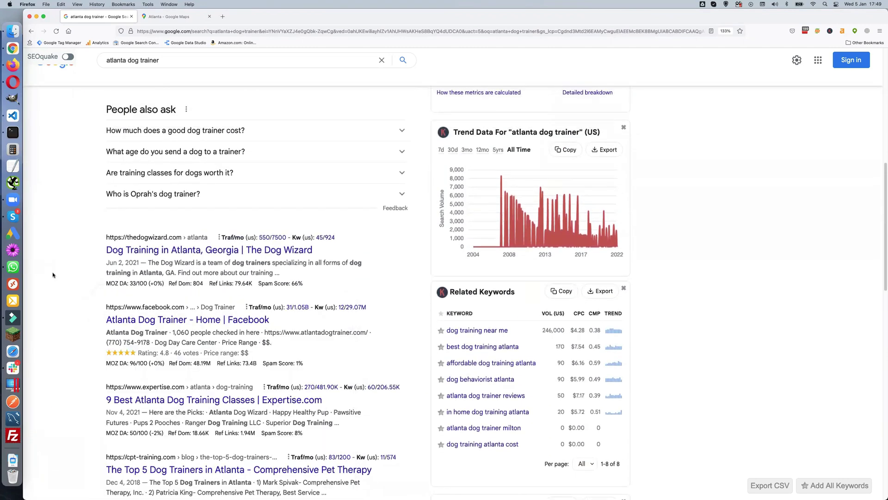
pyautogui.scroll(7, 53, 275)
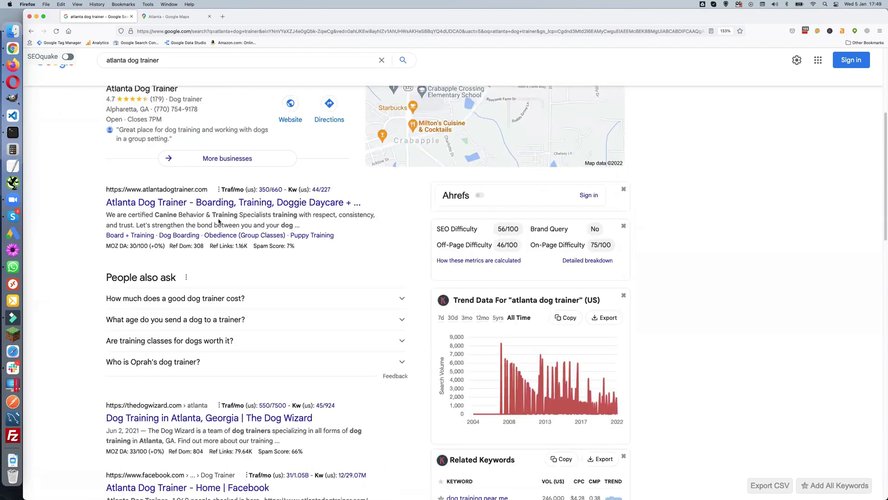
pyautogui.scroll(-3, 205, 216)
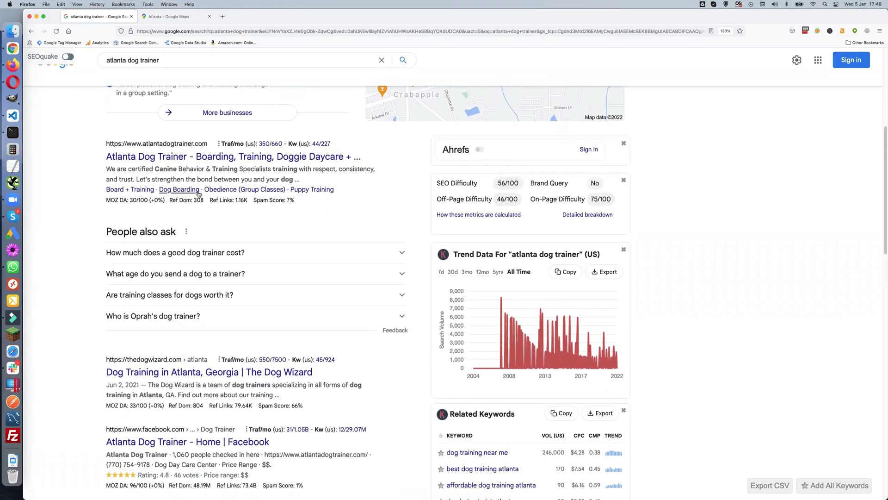
pyautogui.scroll(-9, 198, 199)
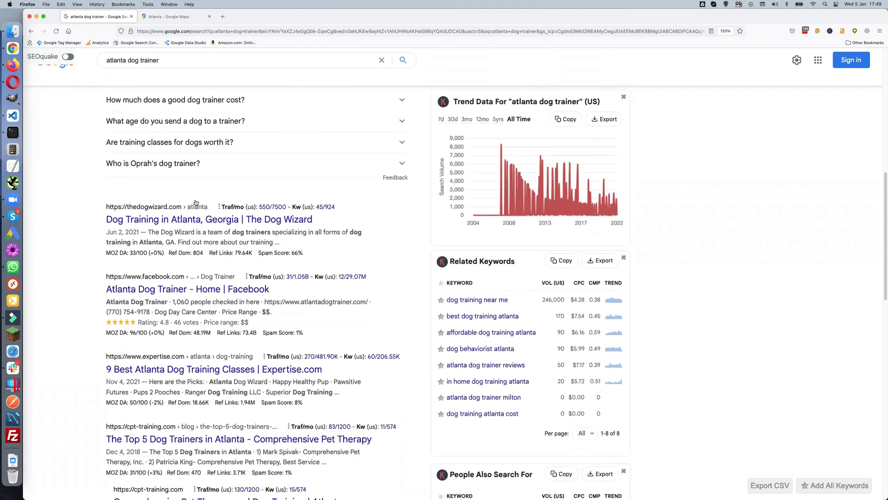
pyautogui.scroll(-10, 174, 204)
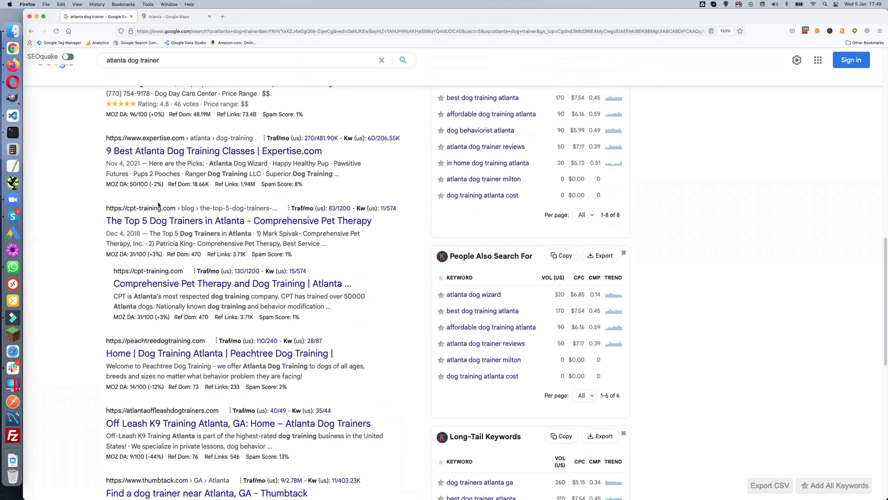
pyautogui.scroll(-3, 197, 184)
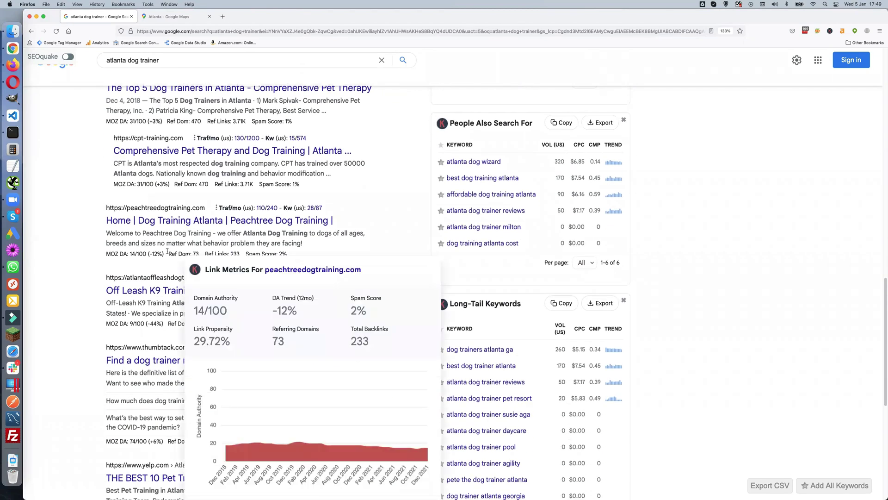
pyautogui.scroll(-2, 65, 248)
pyautogui.scroll(-2, 65, 248)
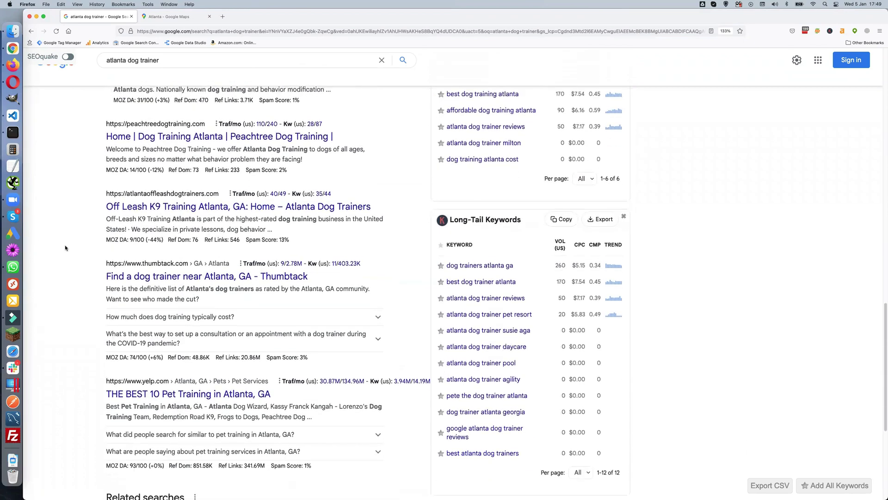
# Look through the remaining organic dog trainer results and related searches, returning up the page to The Dog Wizard listing
pyautogui.scroll(-5, 113, 241)
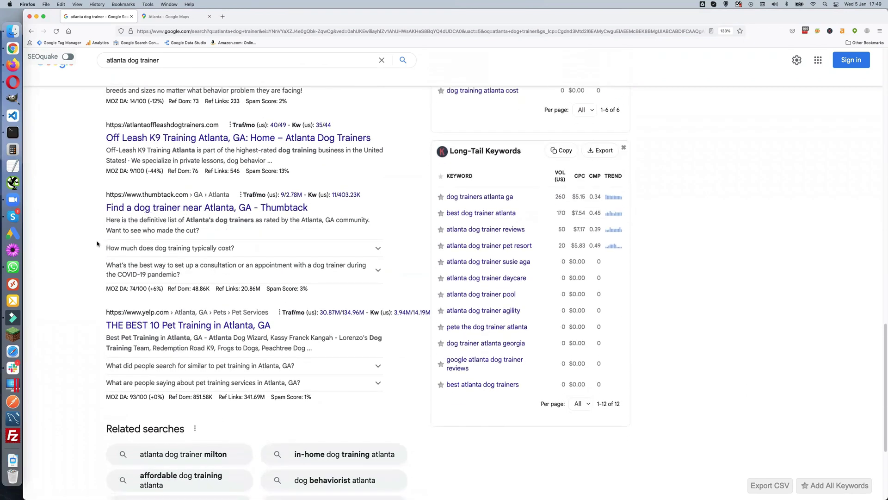
pyautogui.scroll(-5, 82, 241)
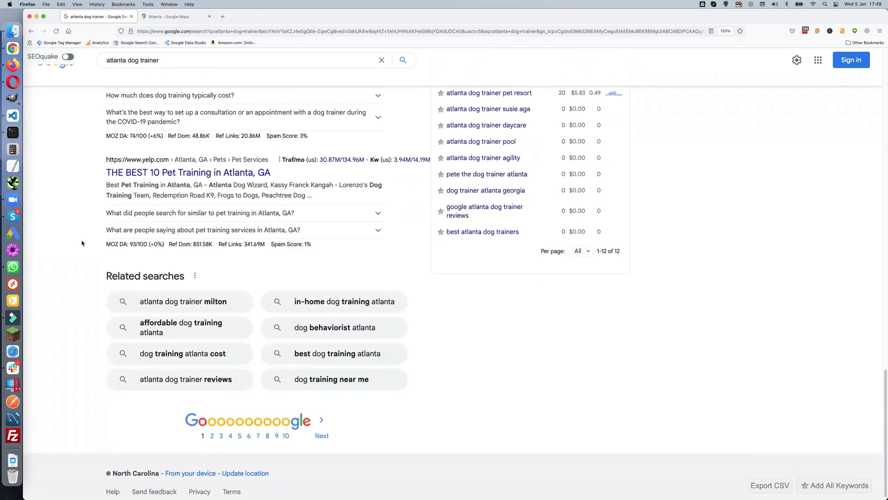
pyautogui.scroll(6, 154, 195)
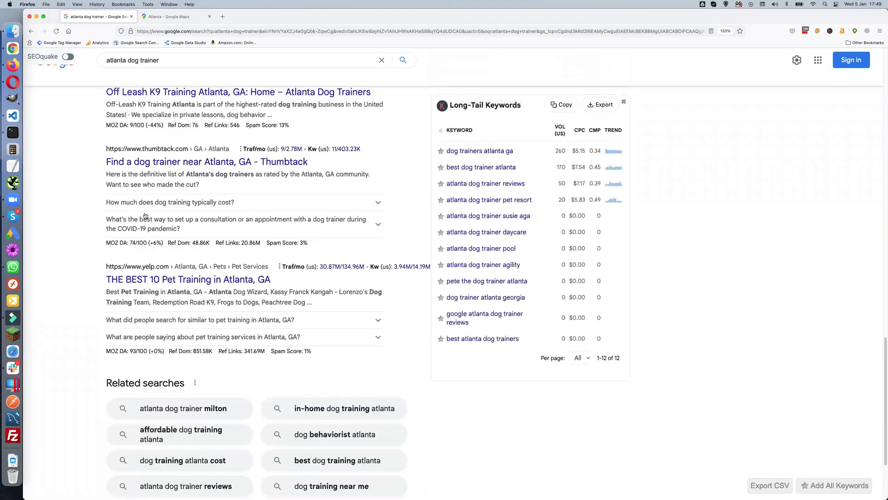
pyautogui.scroll(3, 143, 213)
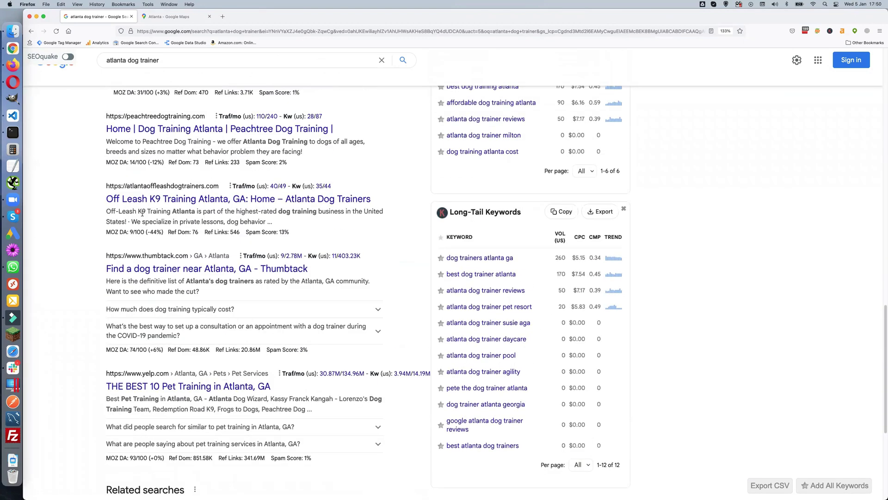
pyautogui.scroll(14, 121, 217)
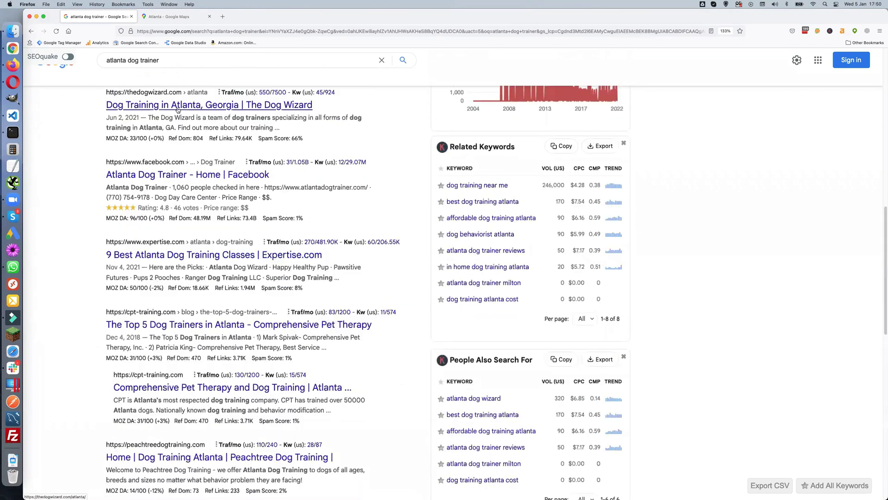
# Switch to Keyword Supremacy in Chrome and check domain availability for the keyword "atlanta dog trainer", closing the checker when done
pyautogui.click(13, 49)
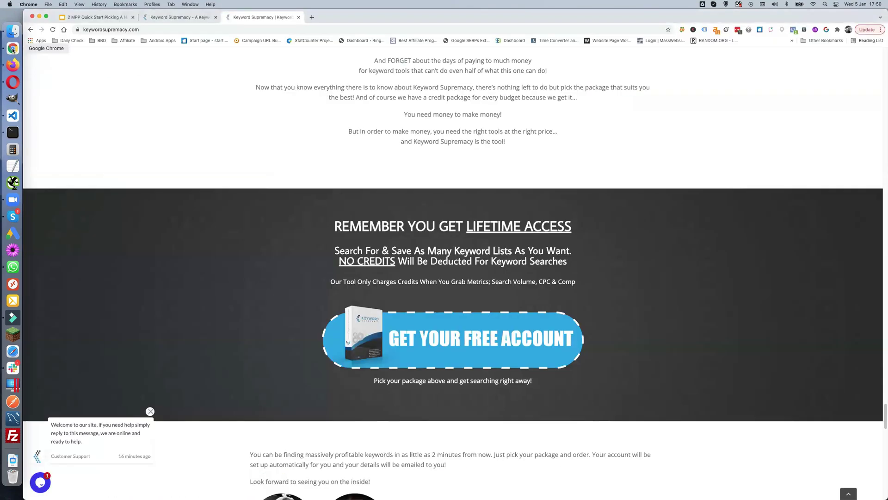
pyautogui.click(152, 17)
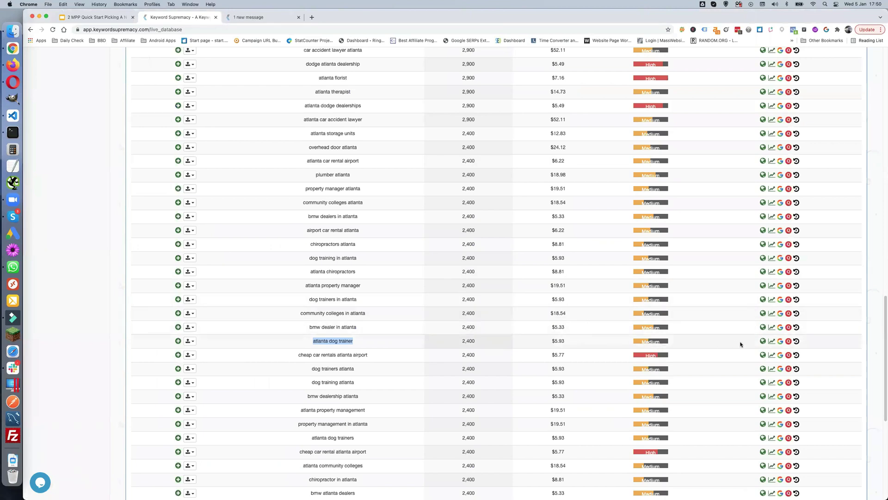
pyautogui.click(764, 341)
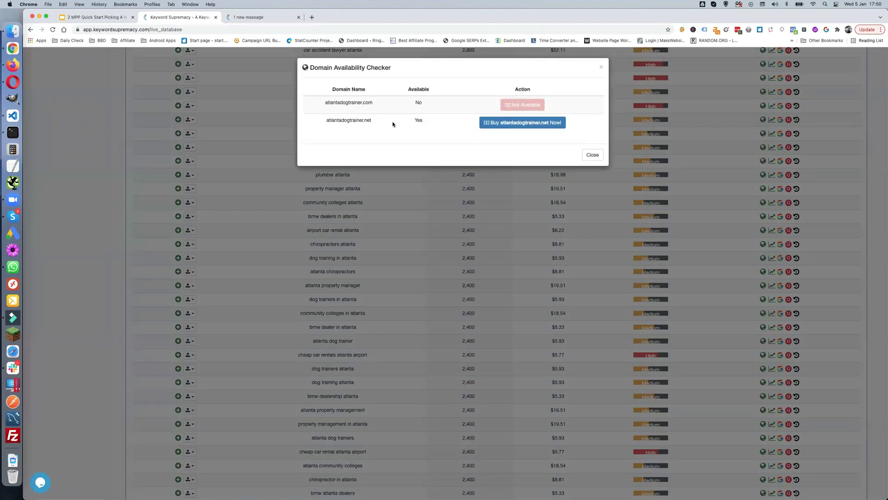
pyautogui.click(592, 156)
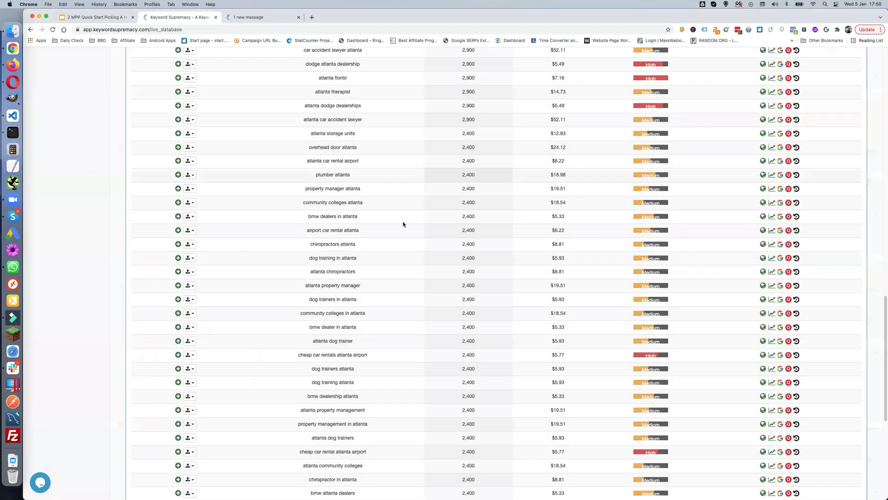
# Open namecheap.com in a new browser tab
pyautogui.click(312, 18)
pyautogui.click(310, 30)
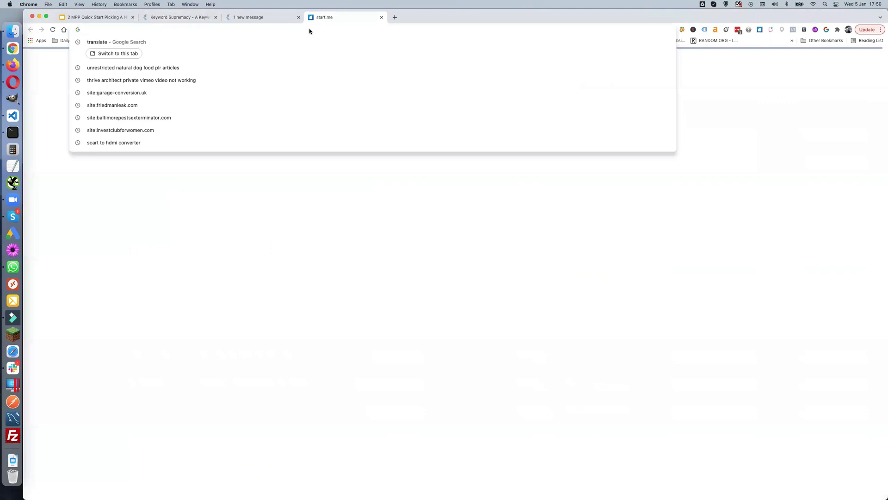
pyautogui.write('namecheap')
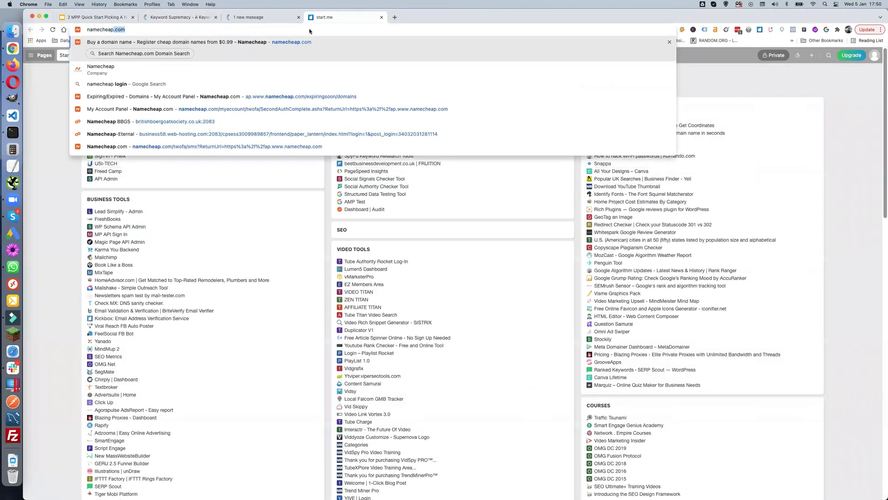
pyautogui.write('.com')
pyautogui.press('Return')
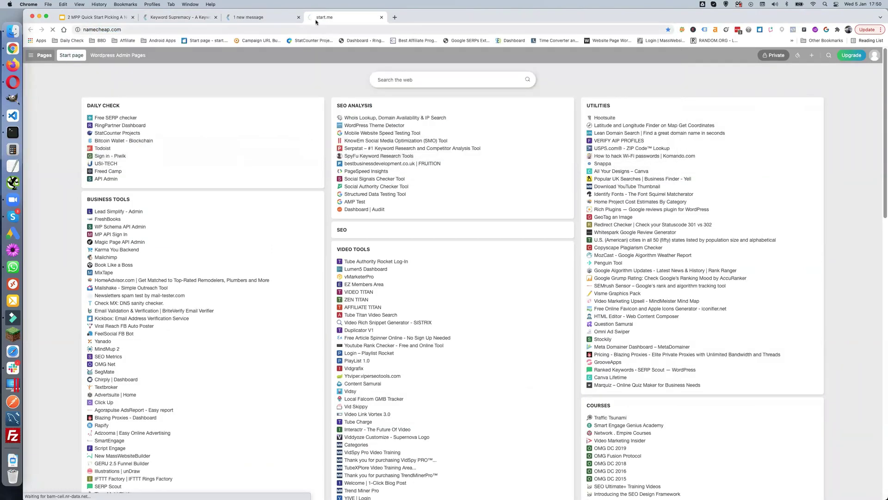
# Copy the keyword "dog trainers atlanta" from the Keyword Supremacy list and search for it as a domain on Namecheap
pyautogui.click(171, 18)
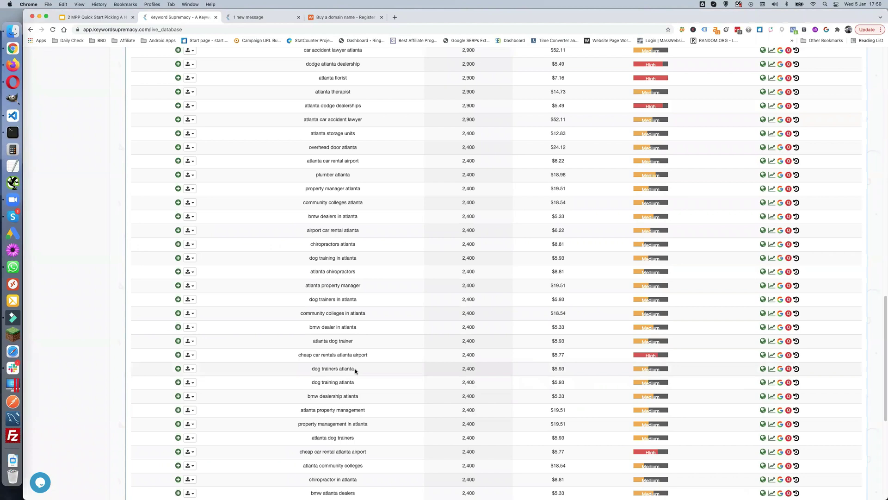
pyautogui.moveTo(343, 368); pyautogui.dragTo(311, 369)
pyautogui.press('super+c')
pyautogui.click(340, 18)
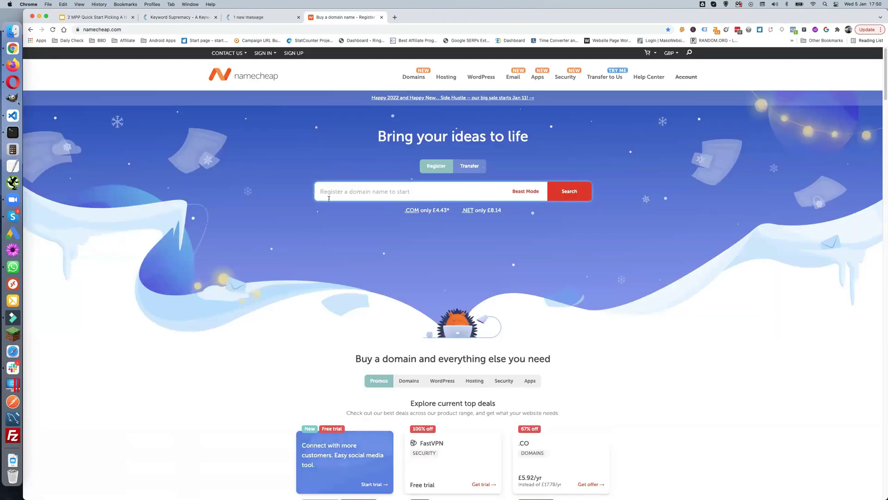
pyautogui.press('super+v')
pyautogui.click(562, 194)
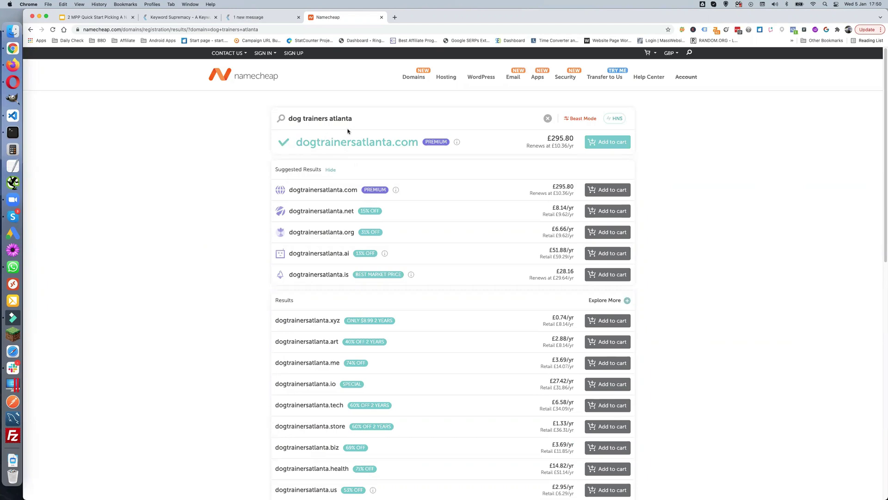
# Change the domain search to the singular "dog trainer atlanta" and to "atlanta dog trainer", reviewing the extensions offered
pyautogui.press('BackSpace')
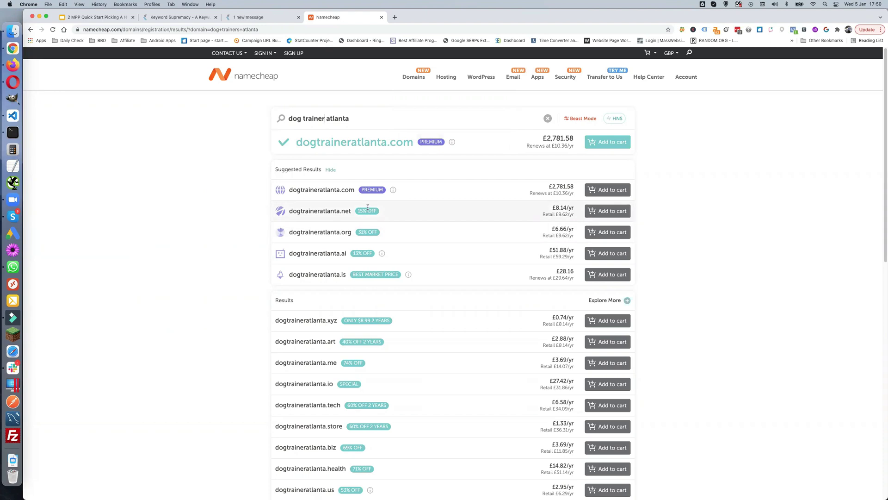
pyautogui.doubleClick(333, 118)
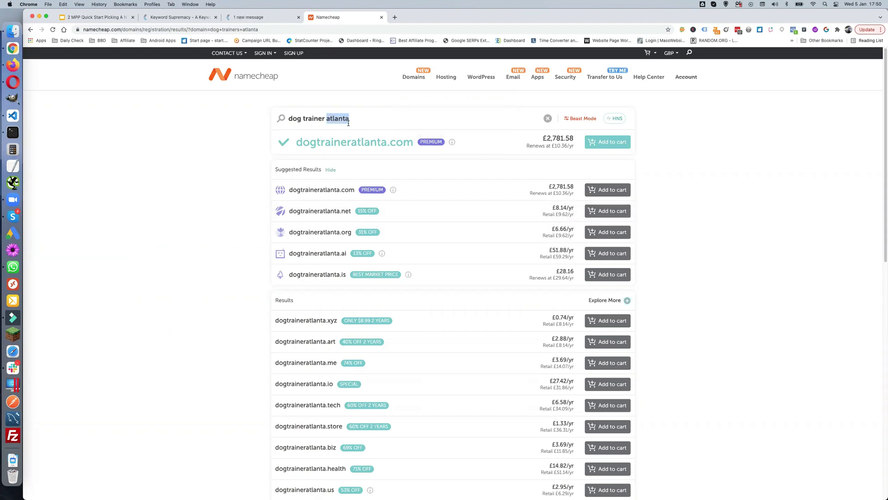
pyautogui.press('BackSpace')
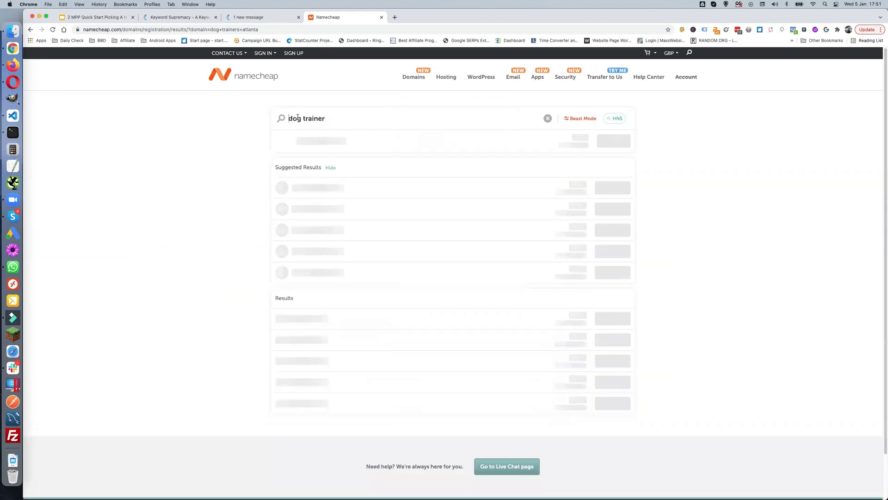
pyautogui.write('atlanta')
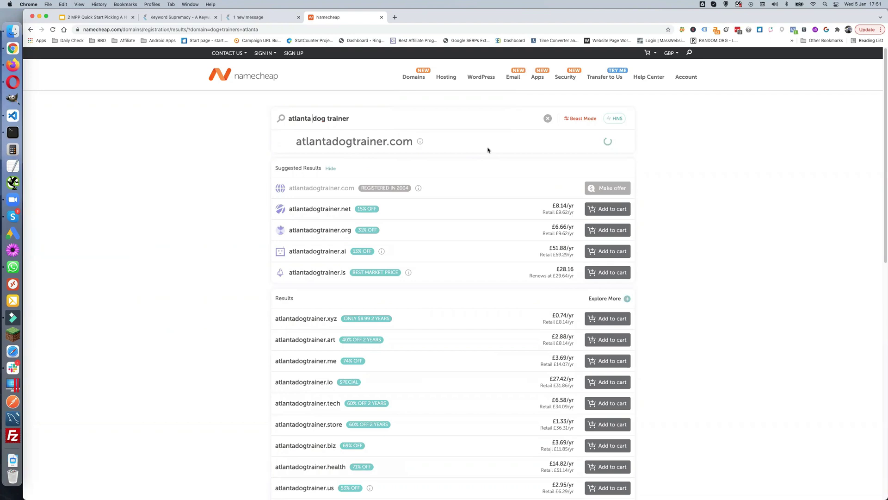
pyautogui.moveTo(416, 188)
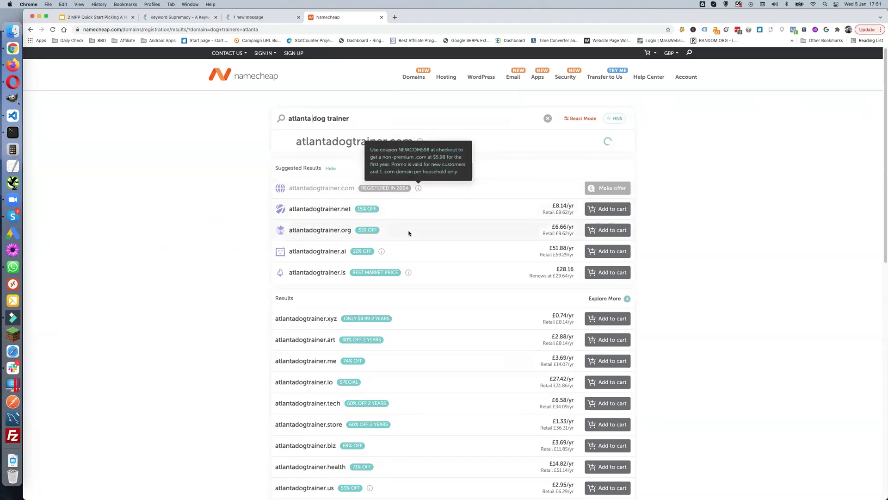
pyautogui.scroll(-5, 376, 373)
pyautogui.scroll(5, 377, 368)
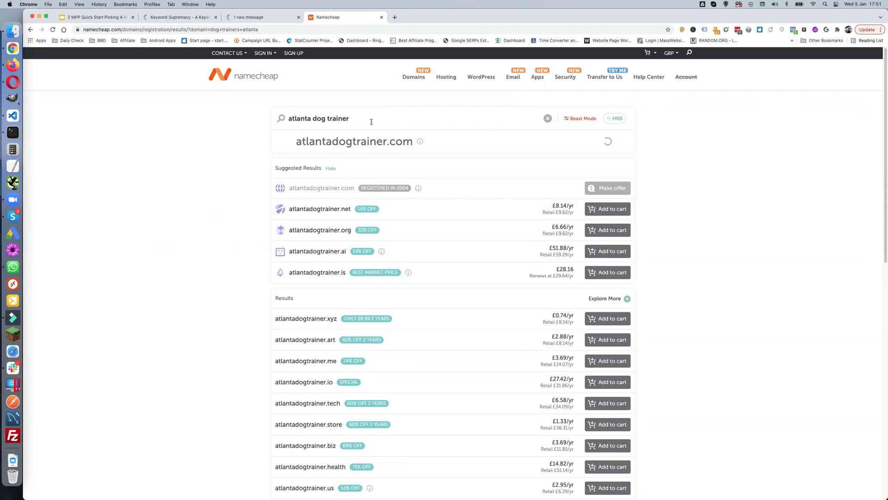
# Search domains for "leeds dog trainer" and check the same name with the .co.uk and .uk extensions
pyautogui.doubleClick(305, 120)
pyautogui.press('BackSpace')
pyautogui.write('leeds')
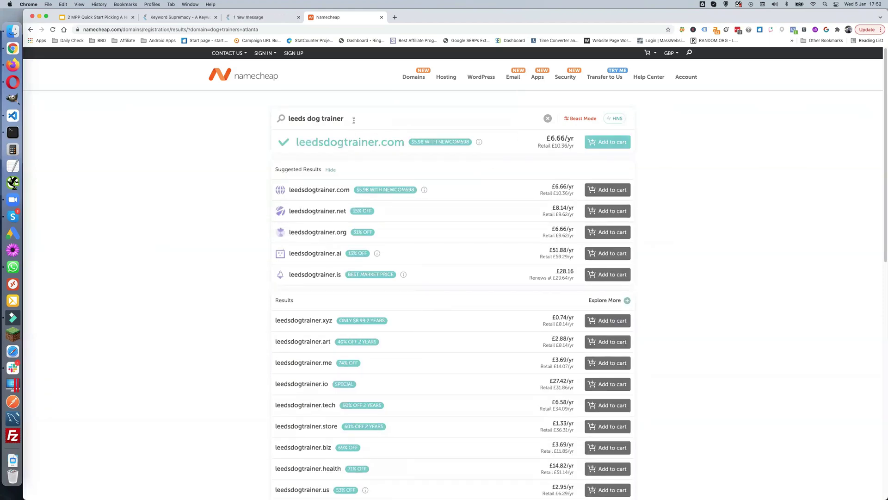
pyautogui.write('.co.uk')
pyautogui.press('Return')
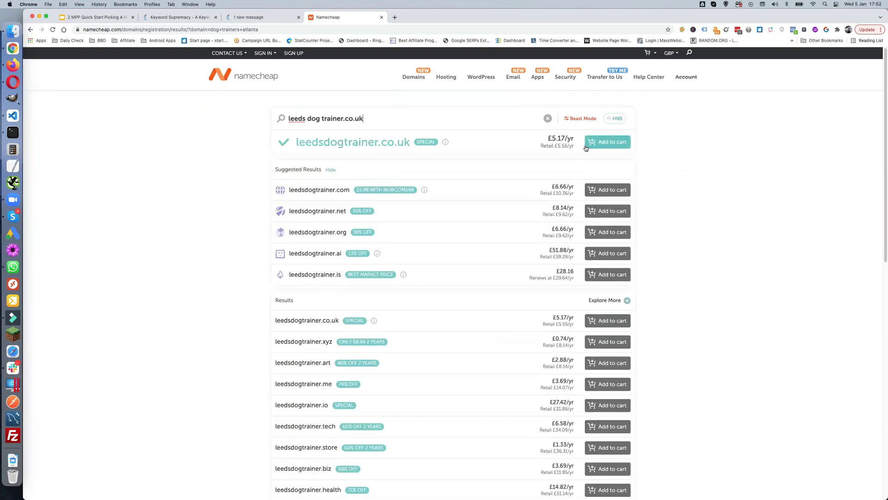
pyautogui.click(352, 118)
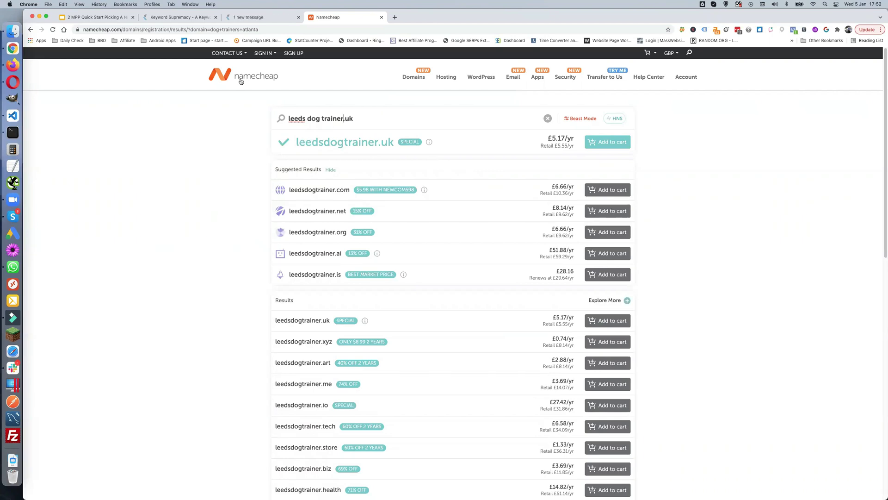
# Return to the live database search in Keyword Supremacy and replace the keyword filter with "miami"
pyautogui.click(165, 19)
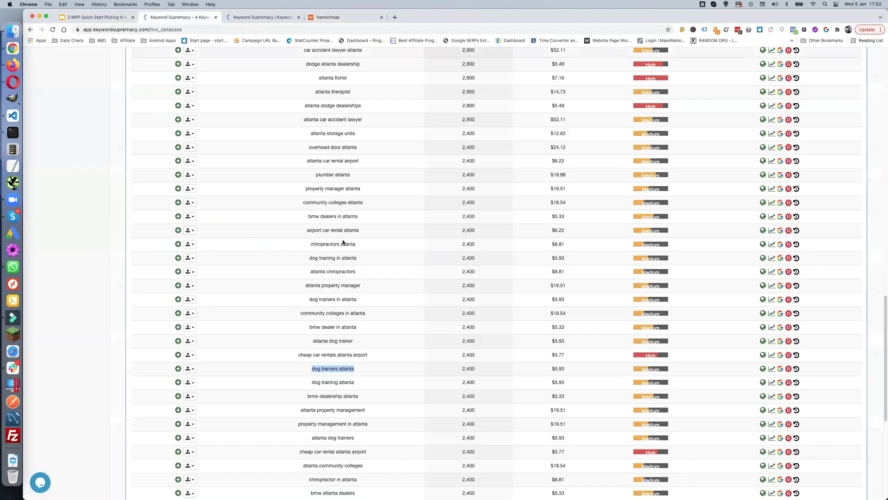
pyautogui.scroll(2, 366, 268)
pyautogui.scroll(5, 362, 276)
pyautogui.scroll(10, 362, 276)
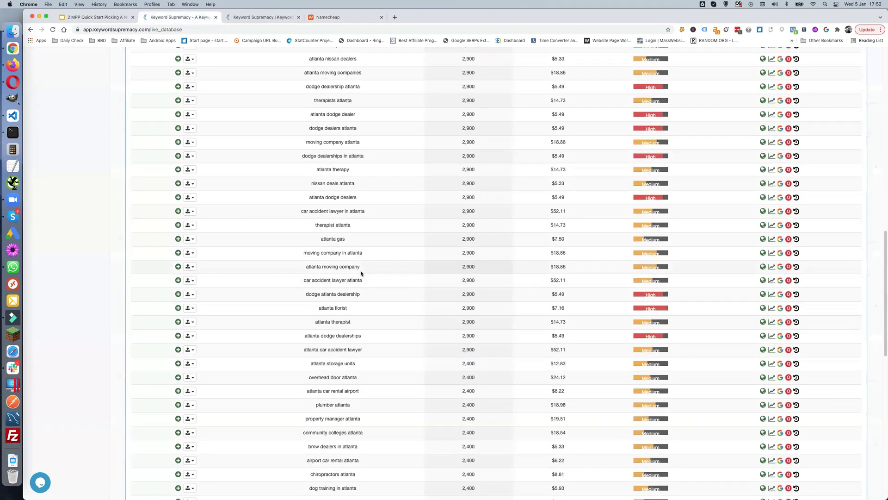
pyautogui.scroll(5, 359, 272)
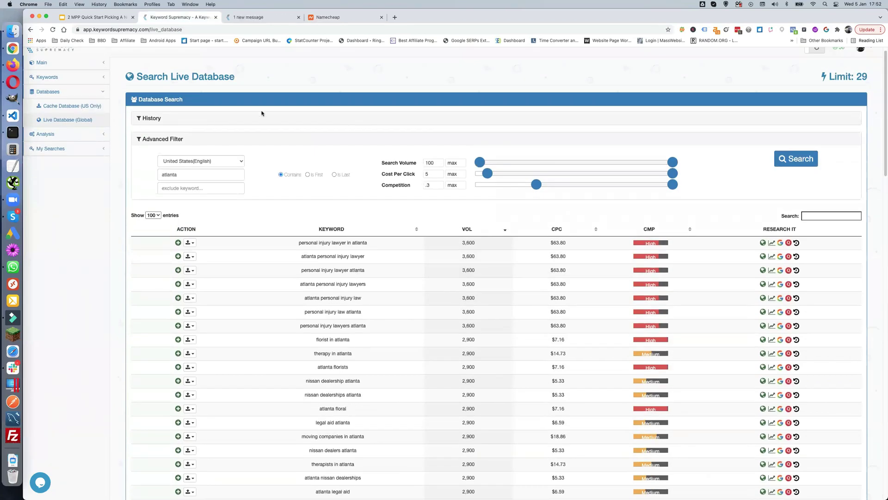
pyautogui.scroll(-2, 283, 208)
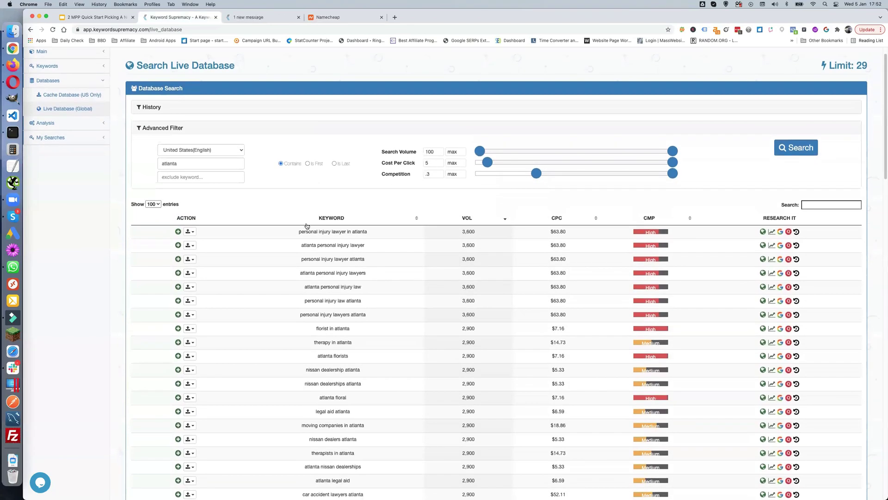
pyautogui.scroll(3, 320, 234)
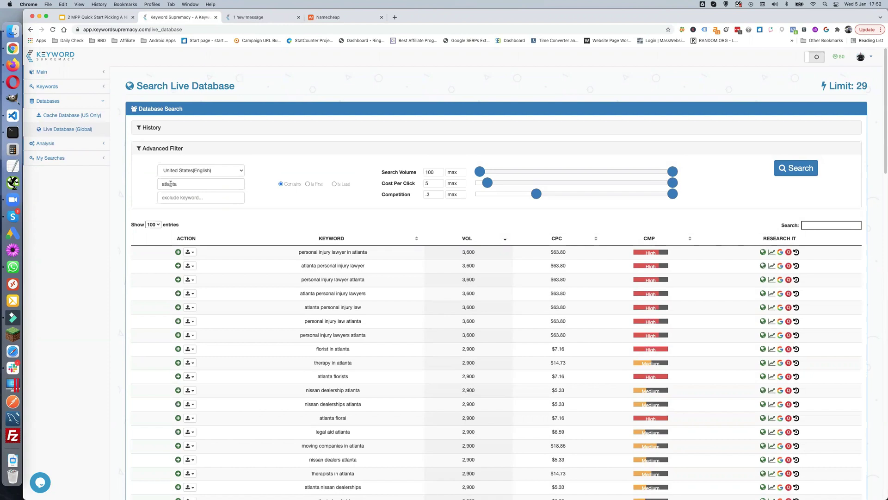
pyautogui.doubleClick(172, 184)
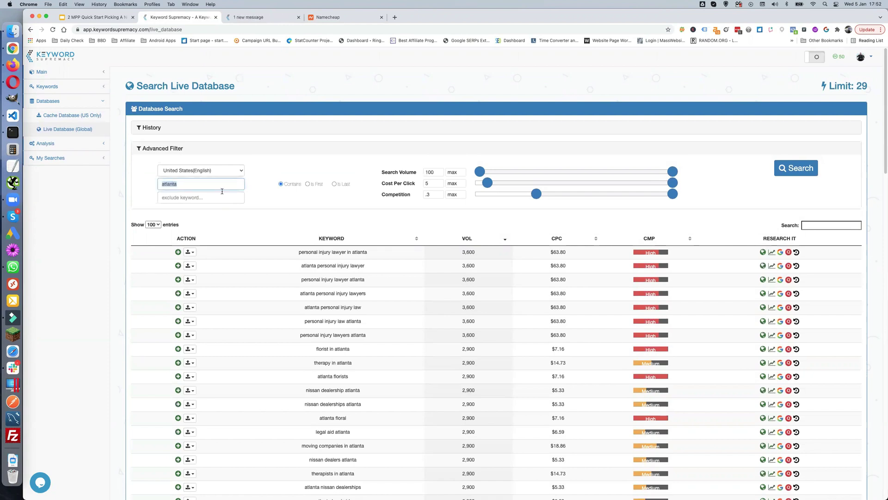
pyautogui.write('miami')
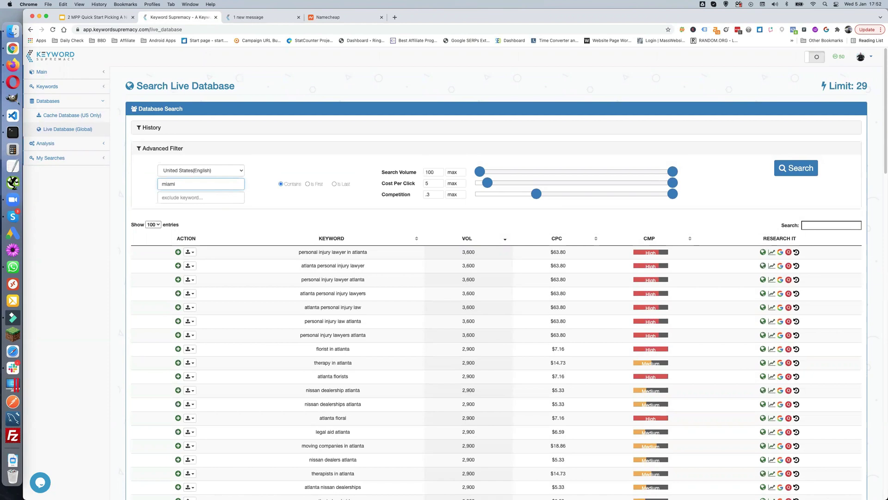